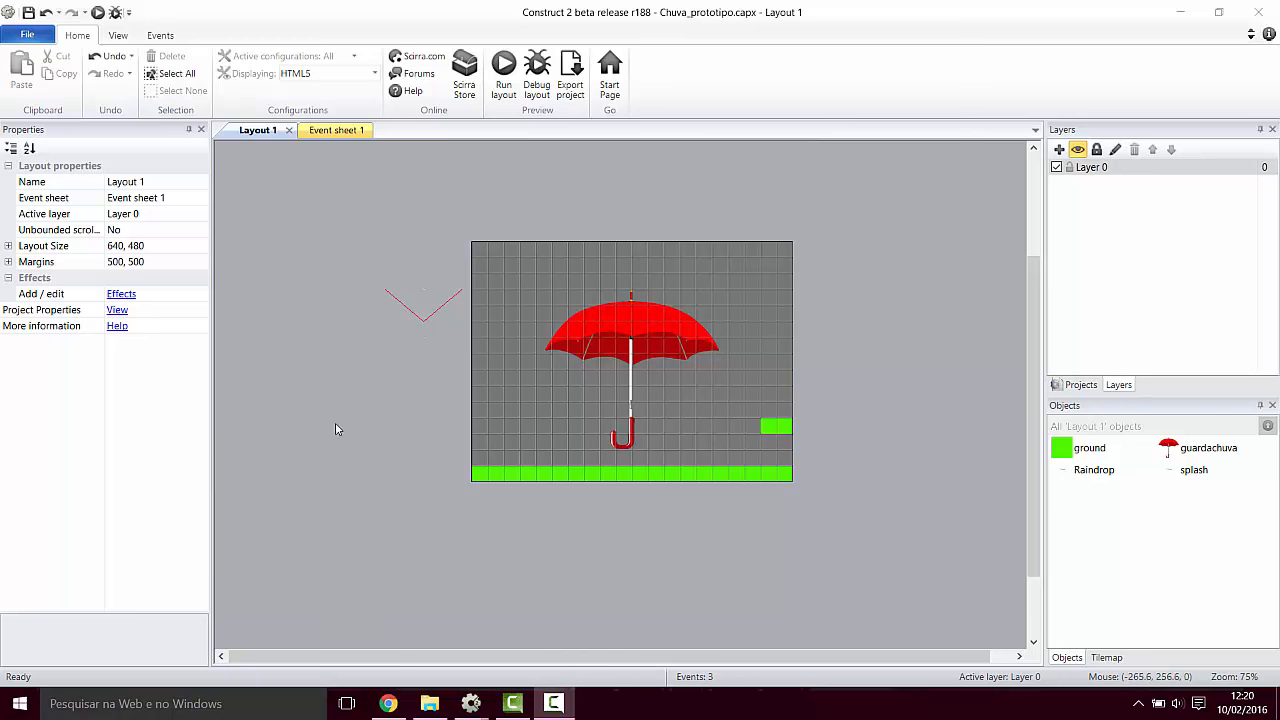
{"action": "double_click", "coordinate": [336, 425]}
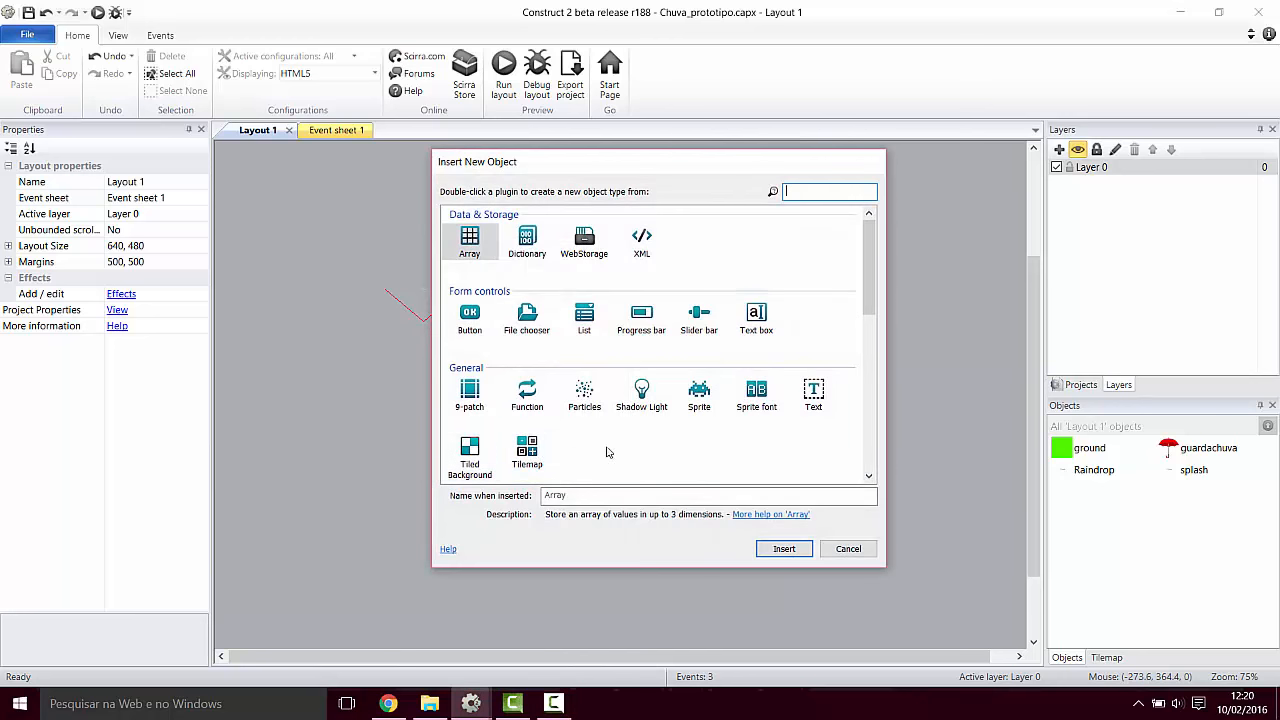
{"action": "type", "text": "par"}
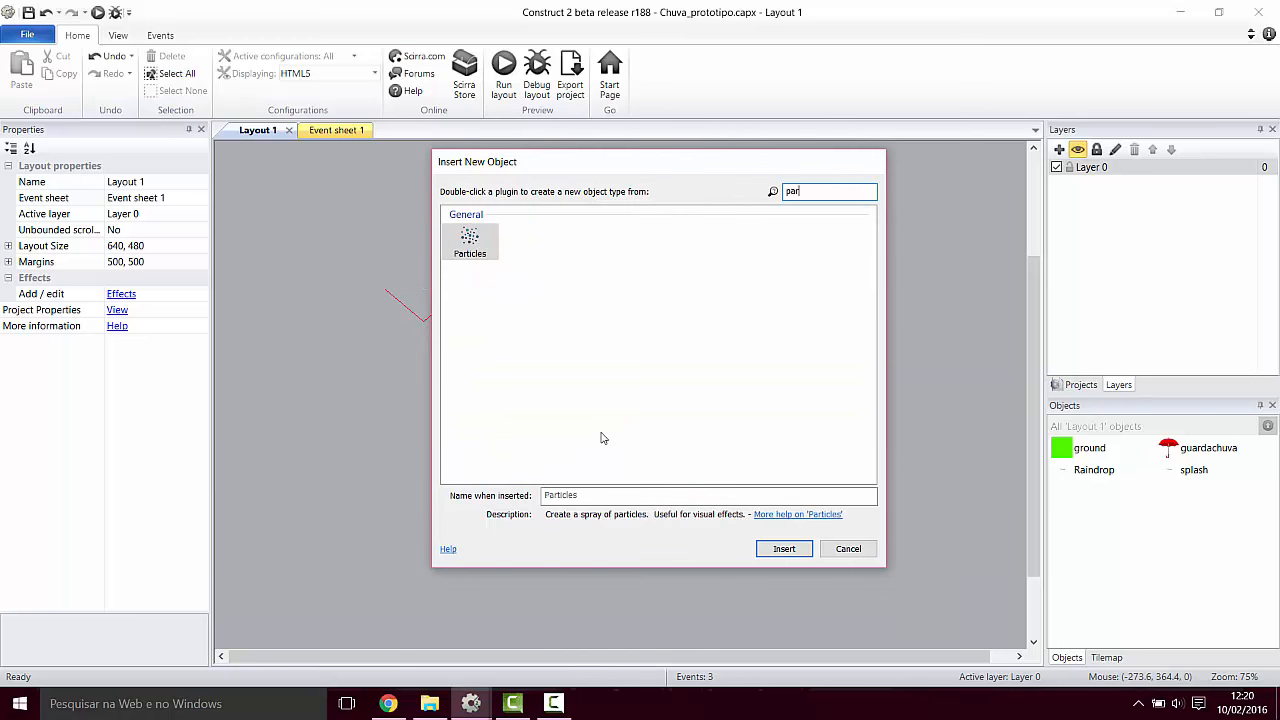
{"action": "left_click", "coordinate": [850, 552]}
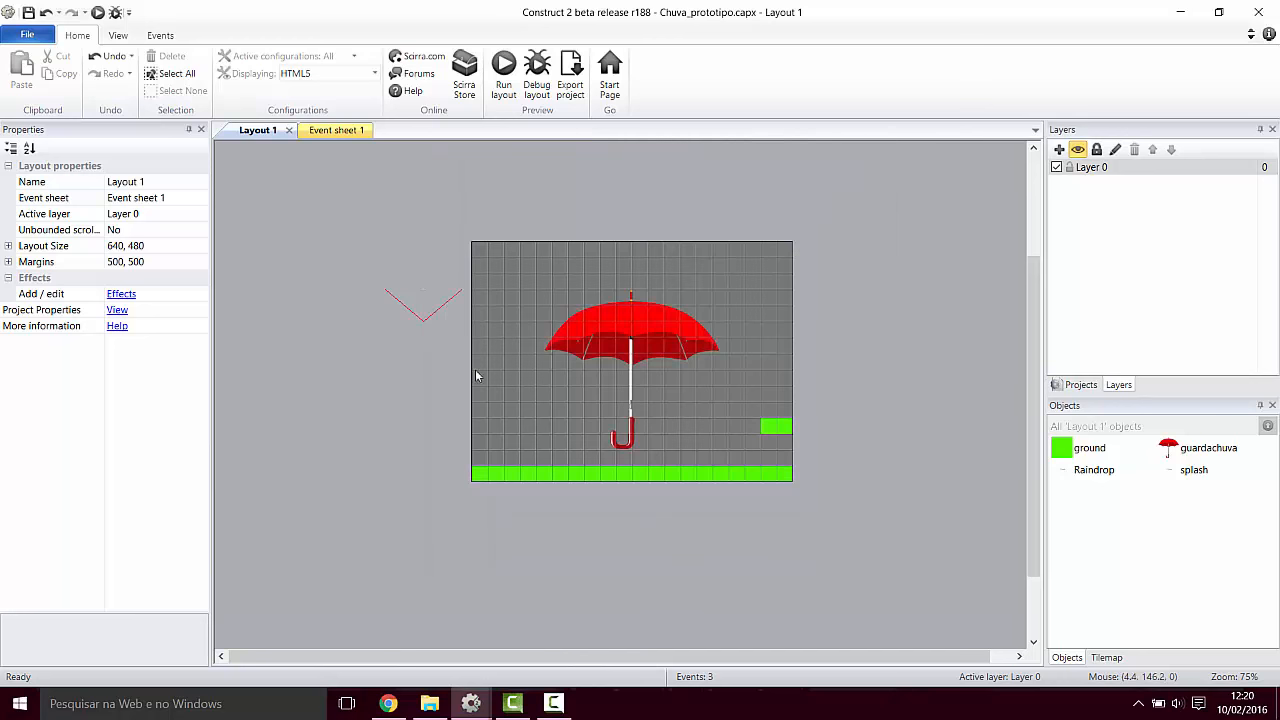
Step: Preview the umbrella rain prototype's layout in the browser and return to Construct 2
{"action": "left_click", "coordinate": [503, 90]}
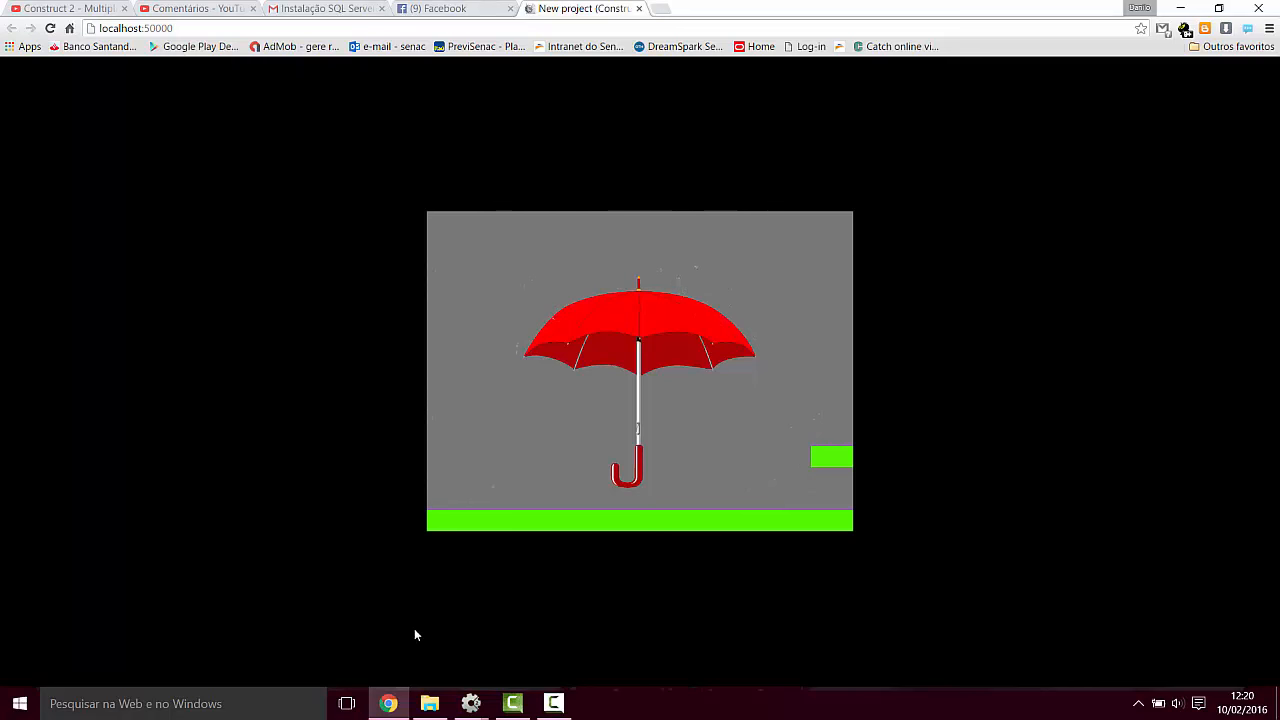
{"action": "mouse_move", "coordinate": [471, 703]}
{"action": "left_click", "coordinate": [519, 623]}
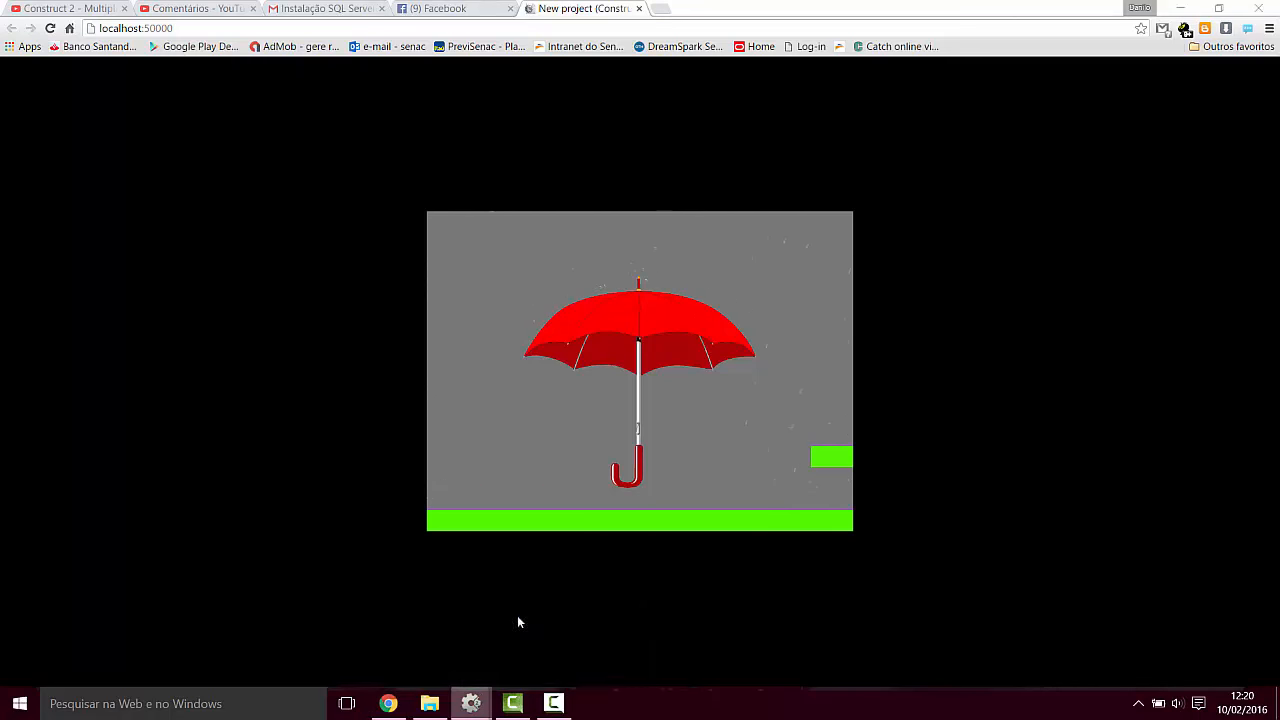
Step: Create a new project from the New empty project template
{"action": "left_click", "coordinate": [28, 33]}
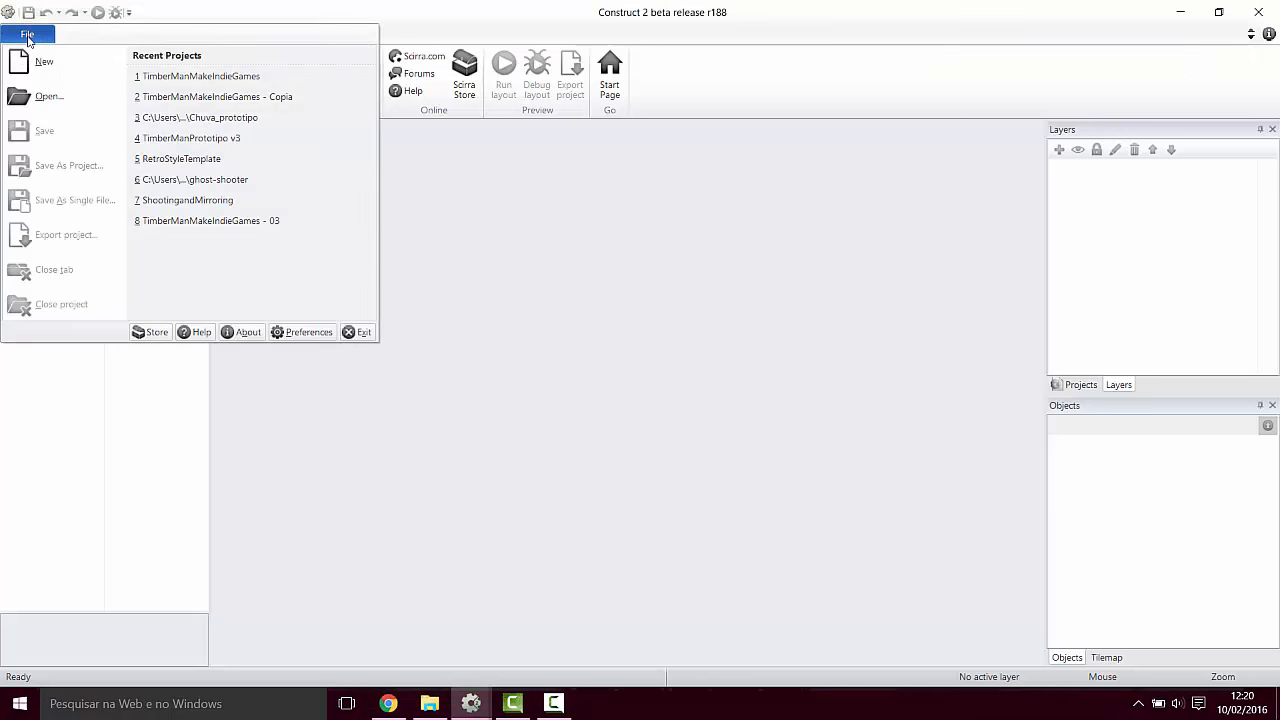
{"action": "left_click", "coordinate": [32, 57]}
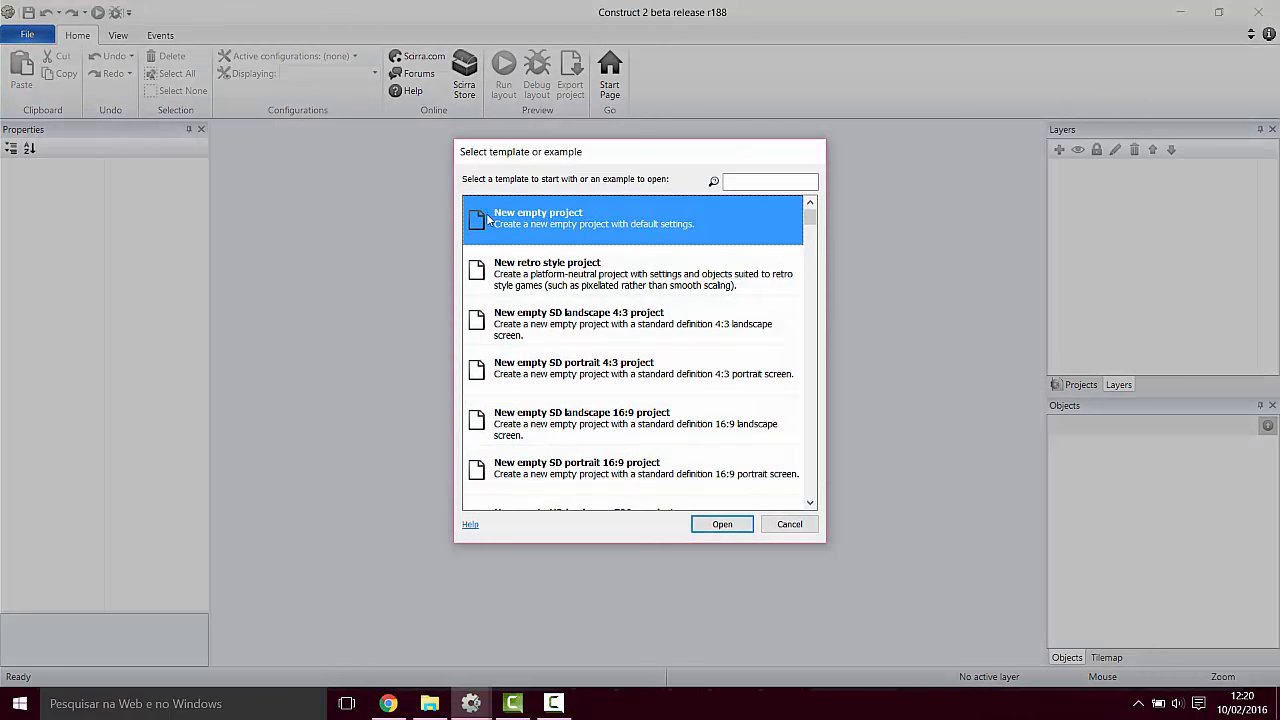
{"action": "left_click", "coordinate": [702, 526]}
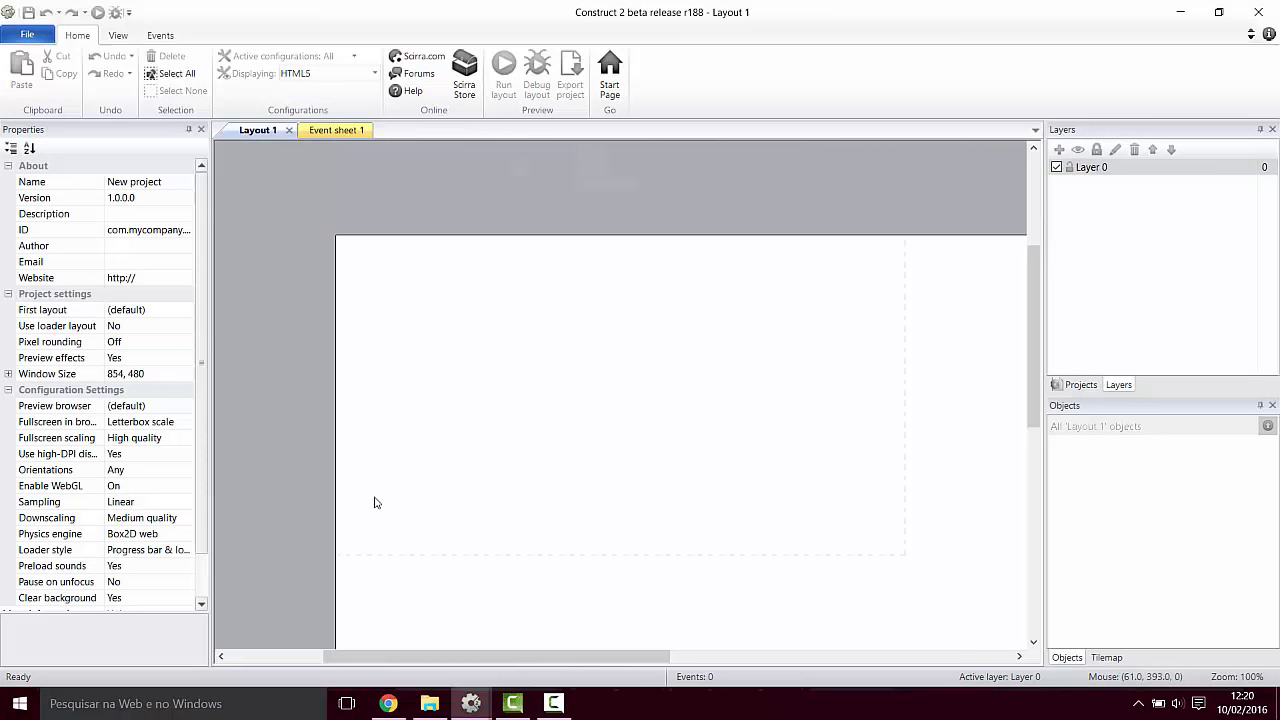
Step: Set the size of Layout 1 to 854, 480 to match the project's window size
{"action": "left_click", "coordinate": [161, 373]}
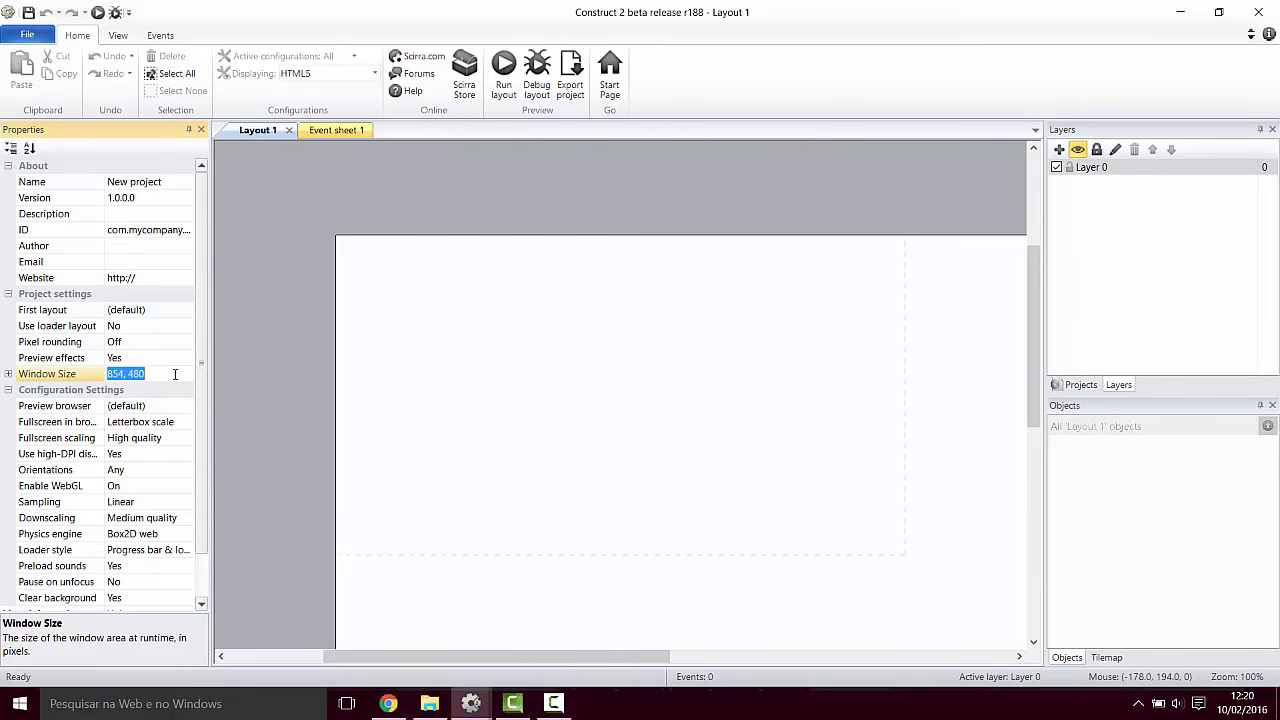
{"action": "left_click", "coordinate": [449, 396]}
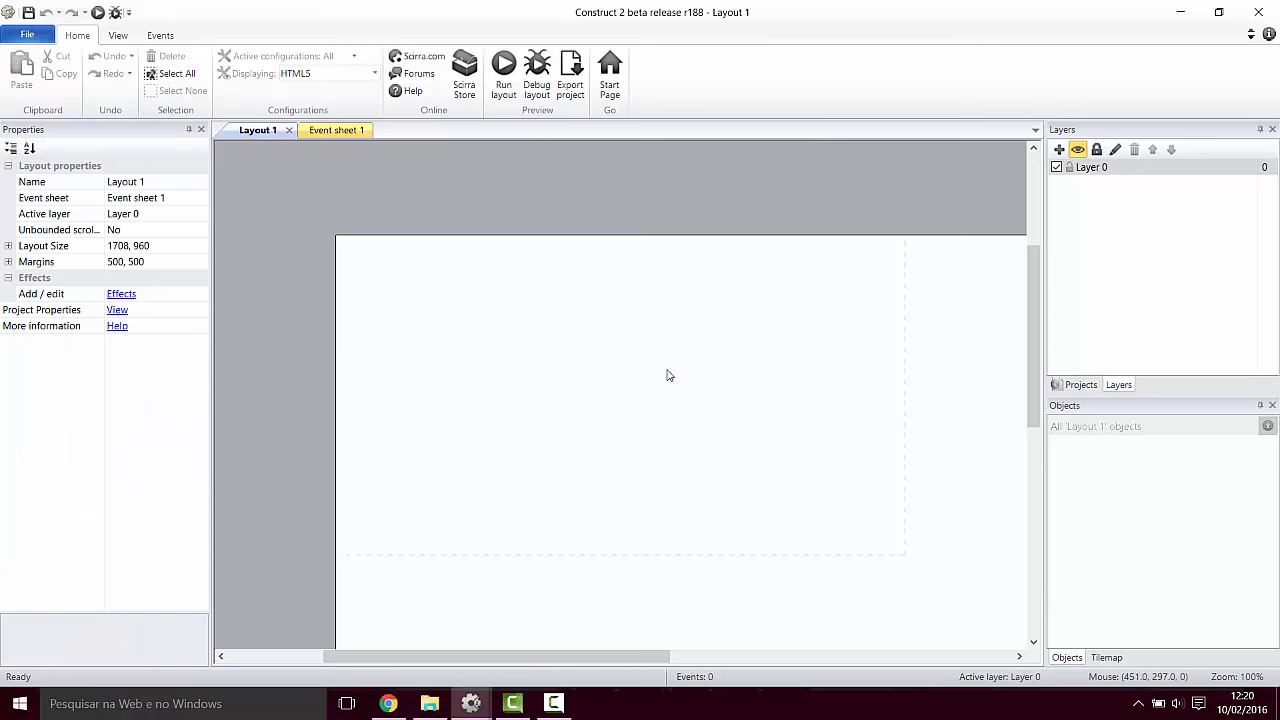
{"action": "left_click", "coordinate": [150, 248]}
{"action": "type", "text": "854, 480"}
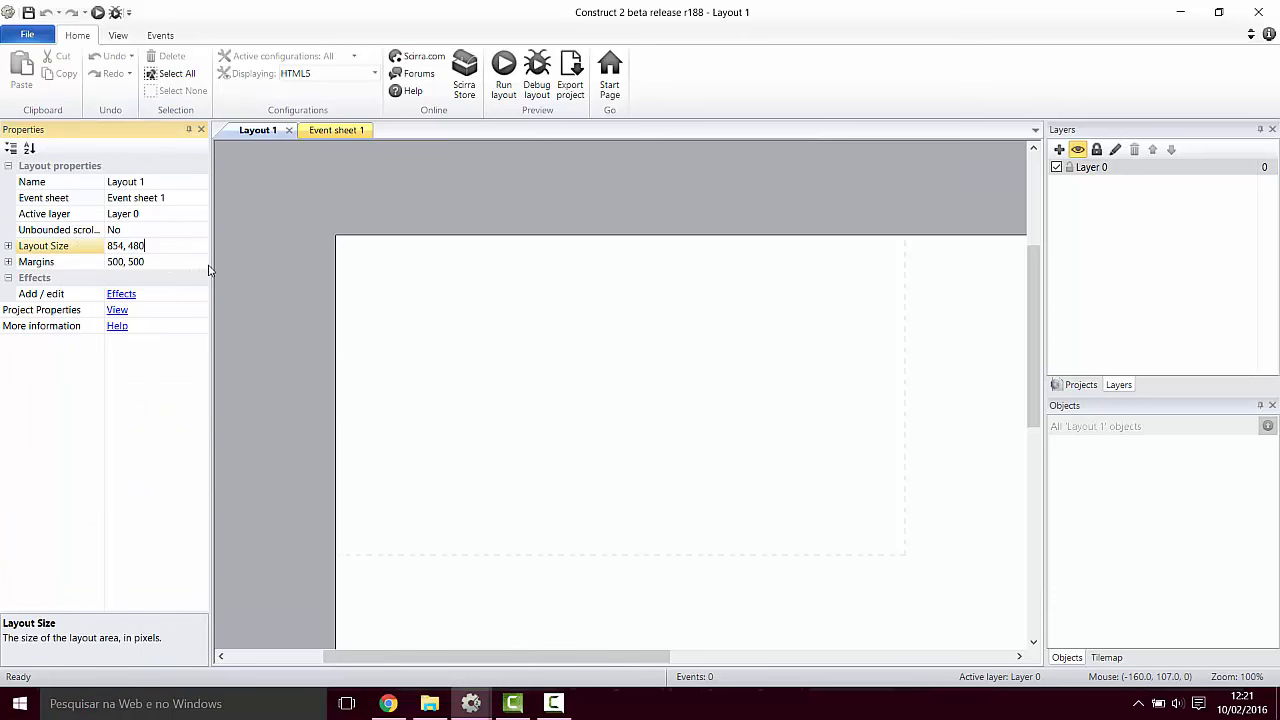
{"action": "key", "text": "Return"}
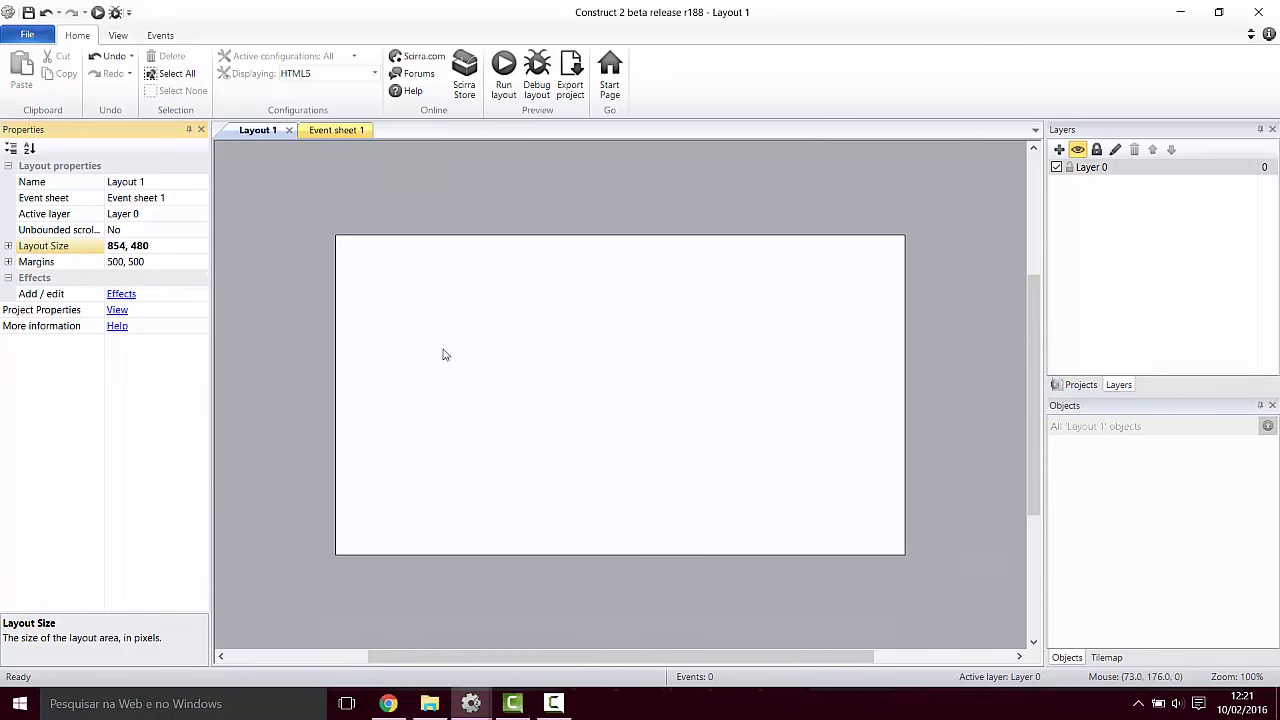
{"action": "left_click", "coordinate": [289, 310]}
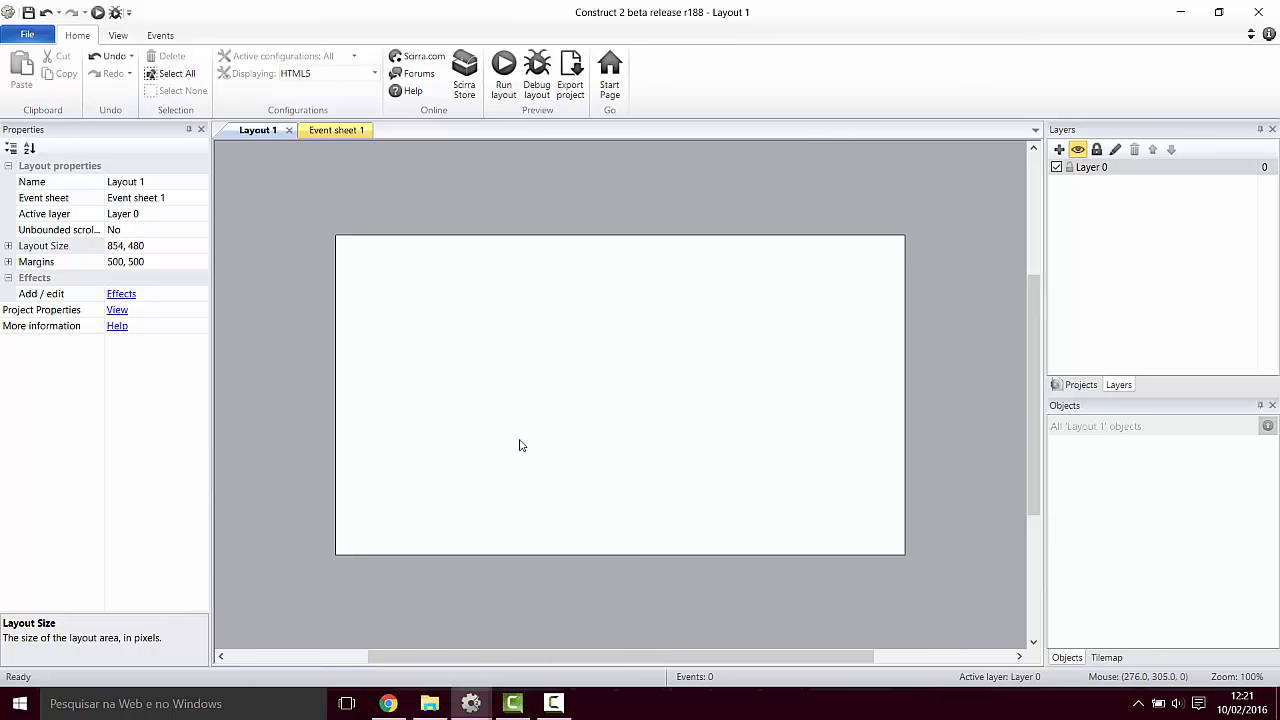
Step: Change the background color of Layer 0 to the medium gray 150, 150, 150
{"action": "left_click", "coordinate": [1113, 385]}
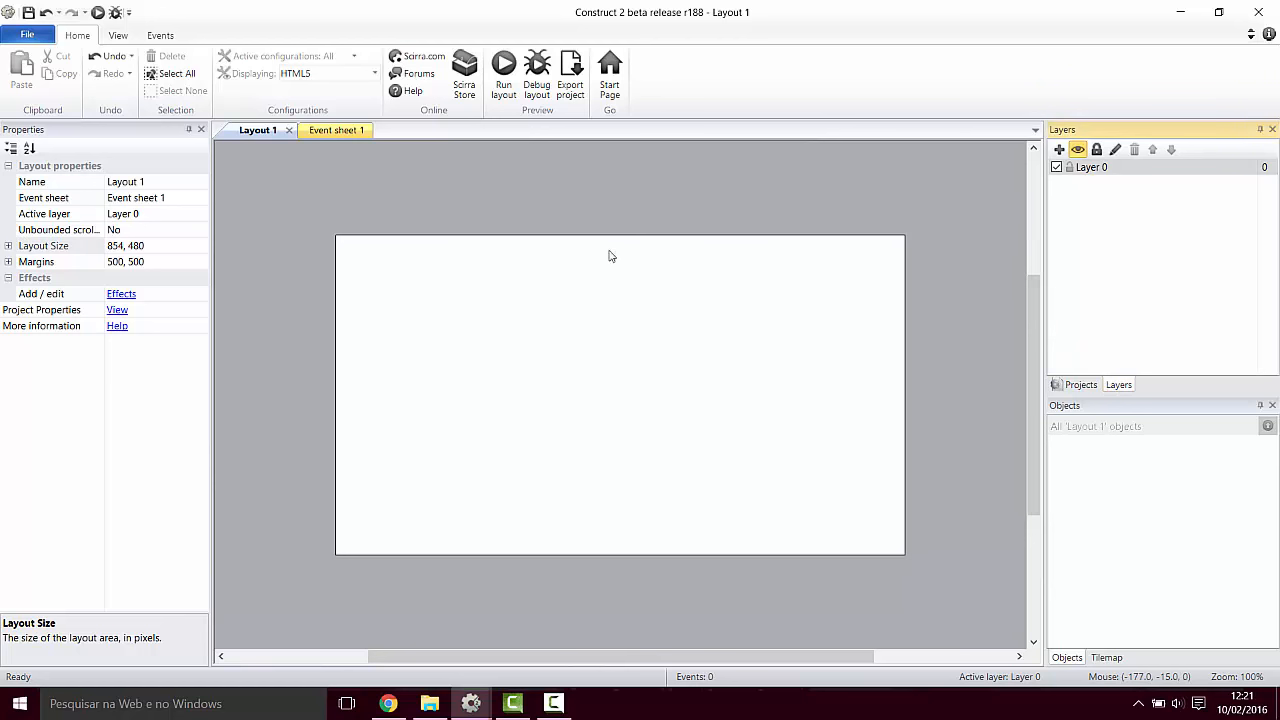
{"action": "left_click", "coordinate": [1094, 170]}
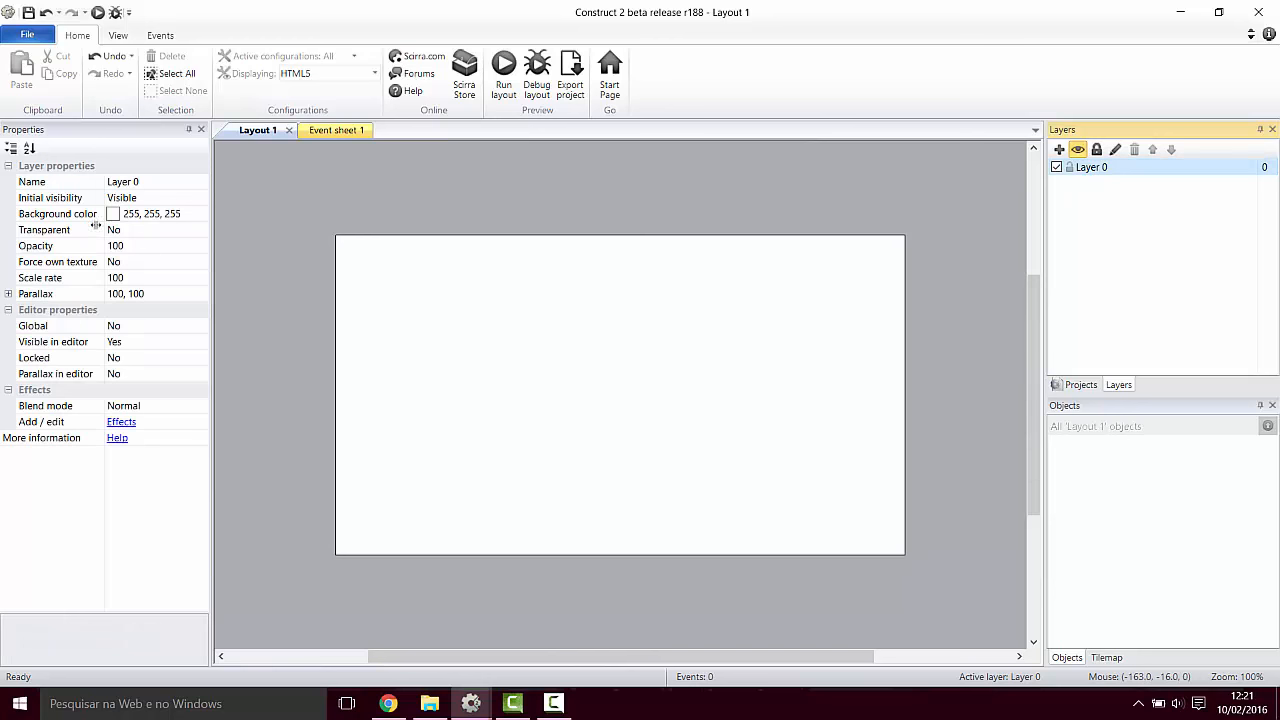
{"action": "left_click", "coordinate": [164, 220]}
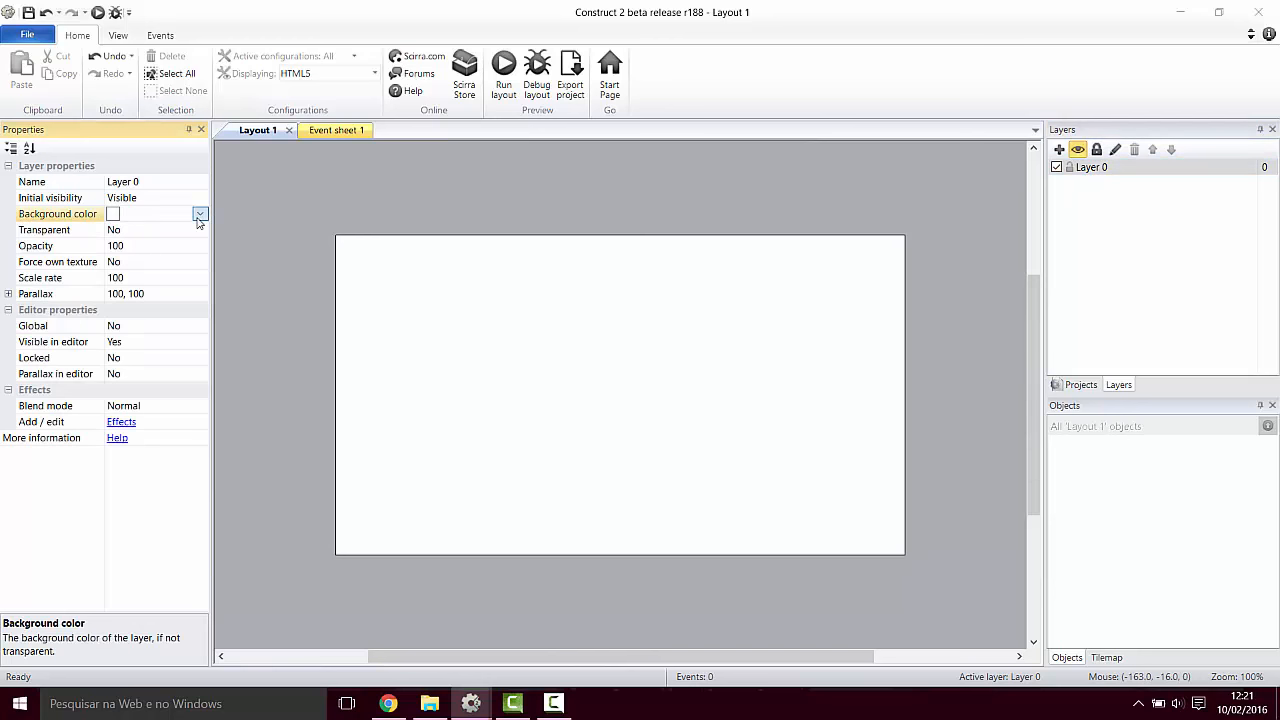
{"action": "left_click", "coordinate": [200, 214]}
{"action": "left_click", "coordinate": [243, 409]}
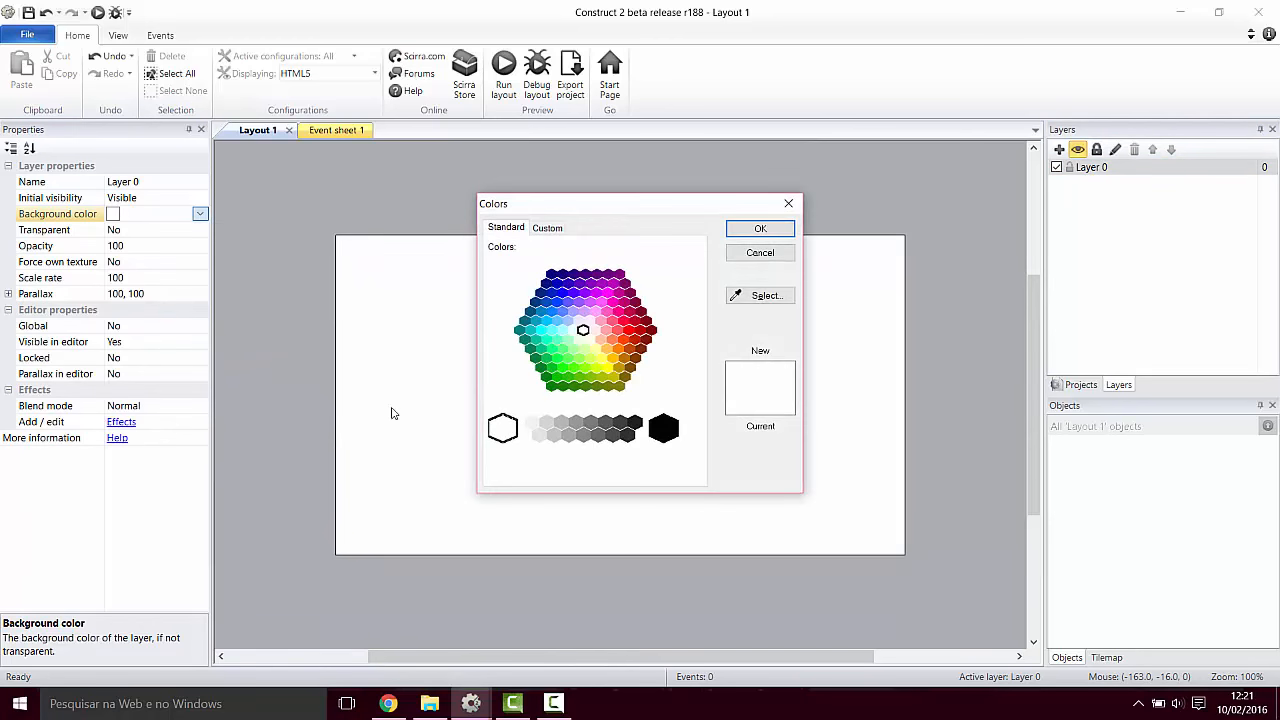
{"action": "left_click", "coordinate": [577, 423]}
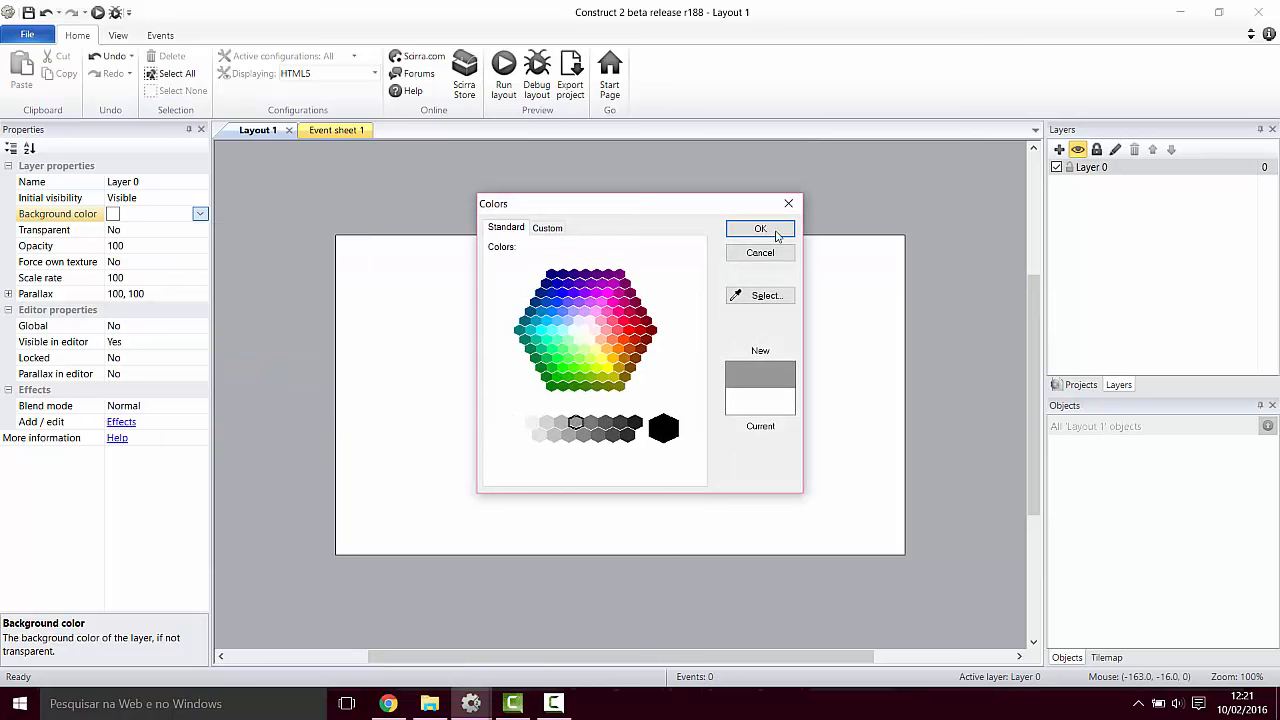
{"action": "left_click", "coordinate": [760, 229]}
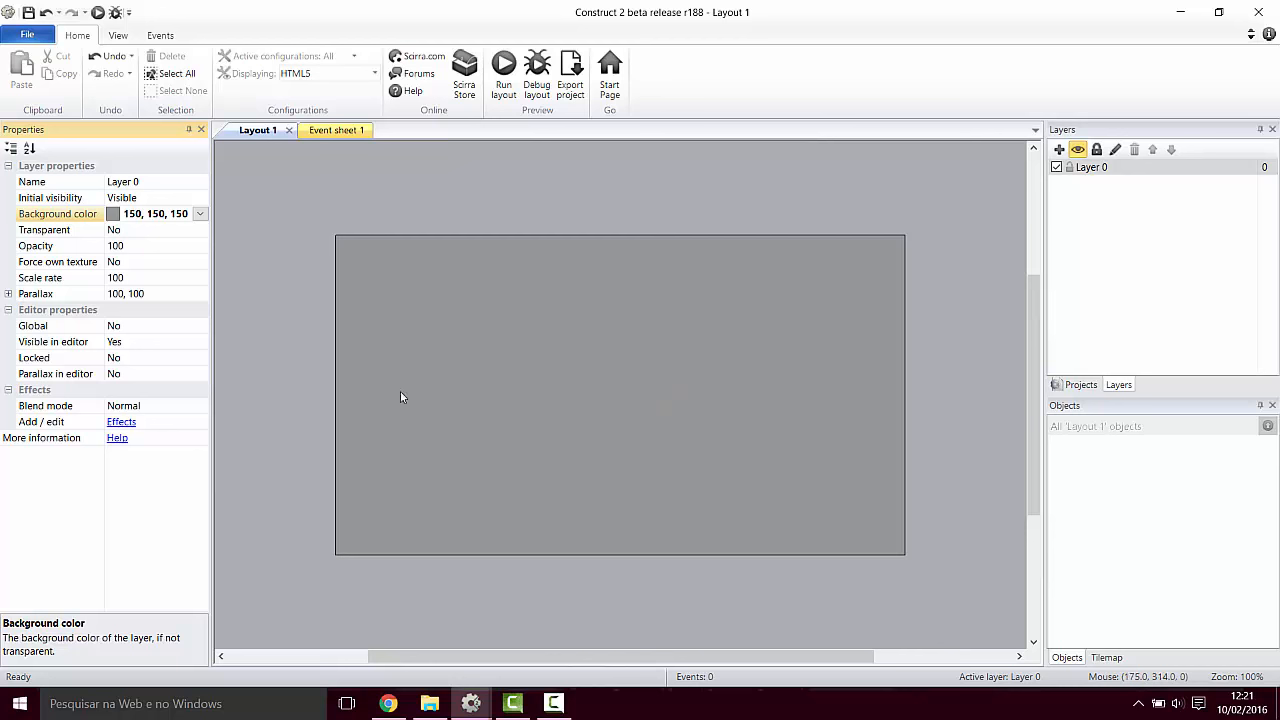
{"action": "left_click", "coordinate": [288, 338]}
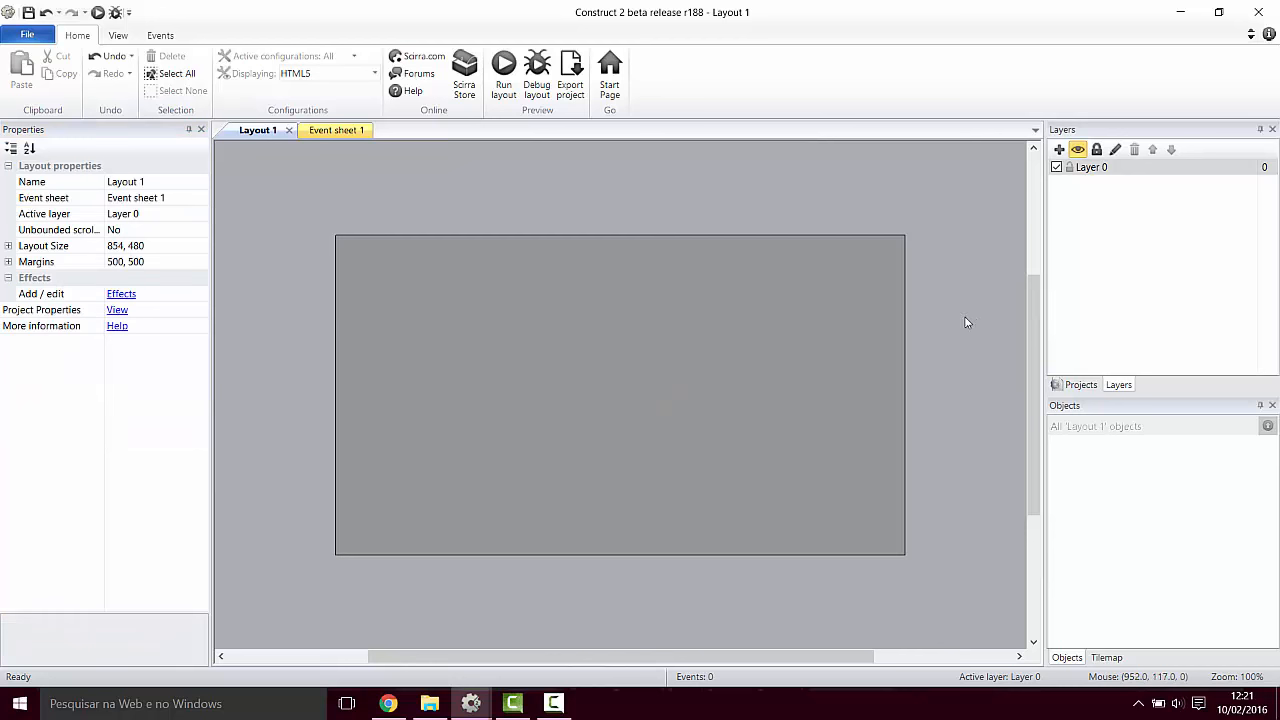
Step: Rename the project in the project tree as Particulas_chuva
{"action": "left_click", "coordinate": [1080, 385]}
{"action": "left_click", "coordinate": [1100, 150]}
{"action": "left_click", "coordinate": [1098, 152]}
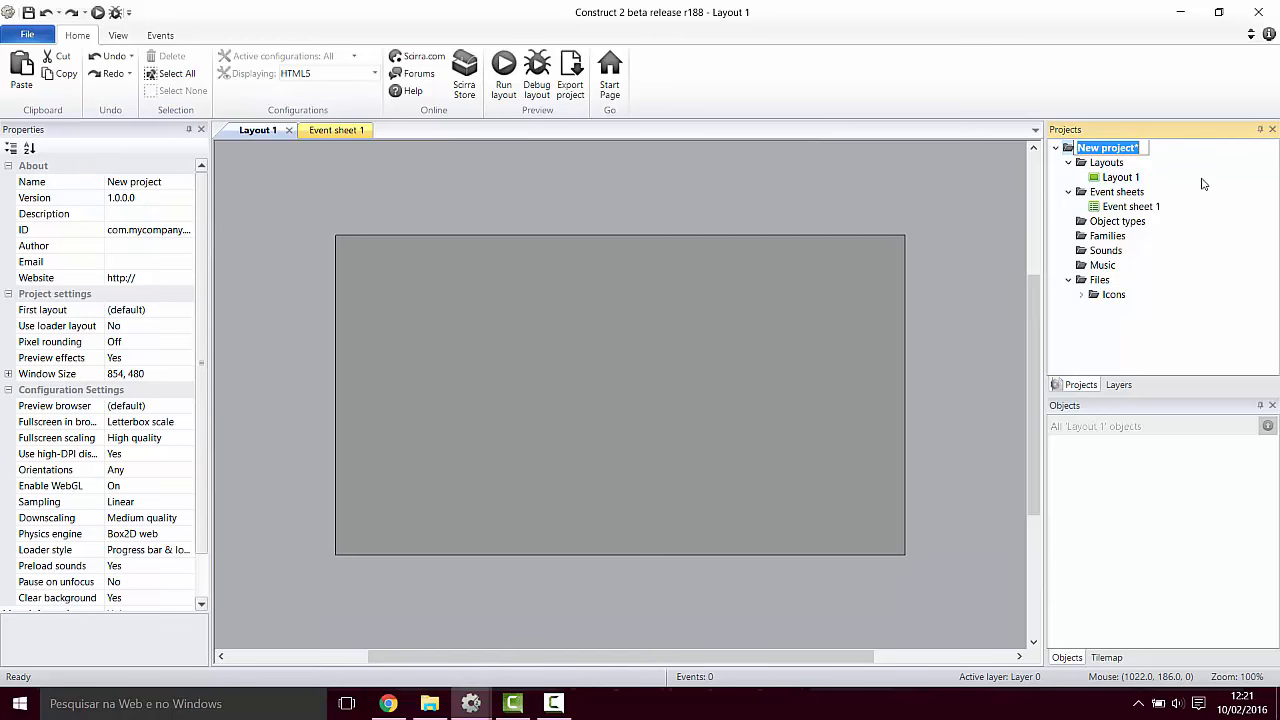
{"action": "type", "text": "Parti"}
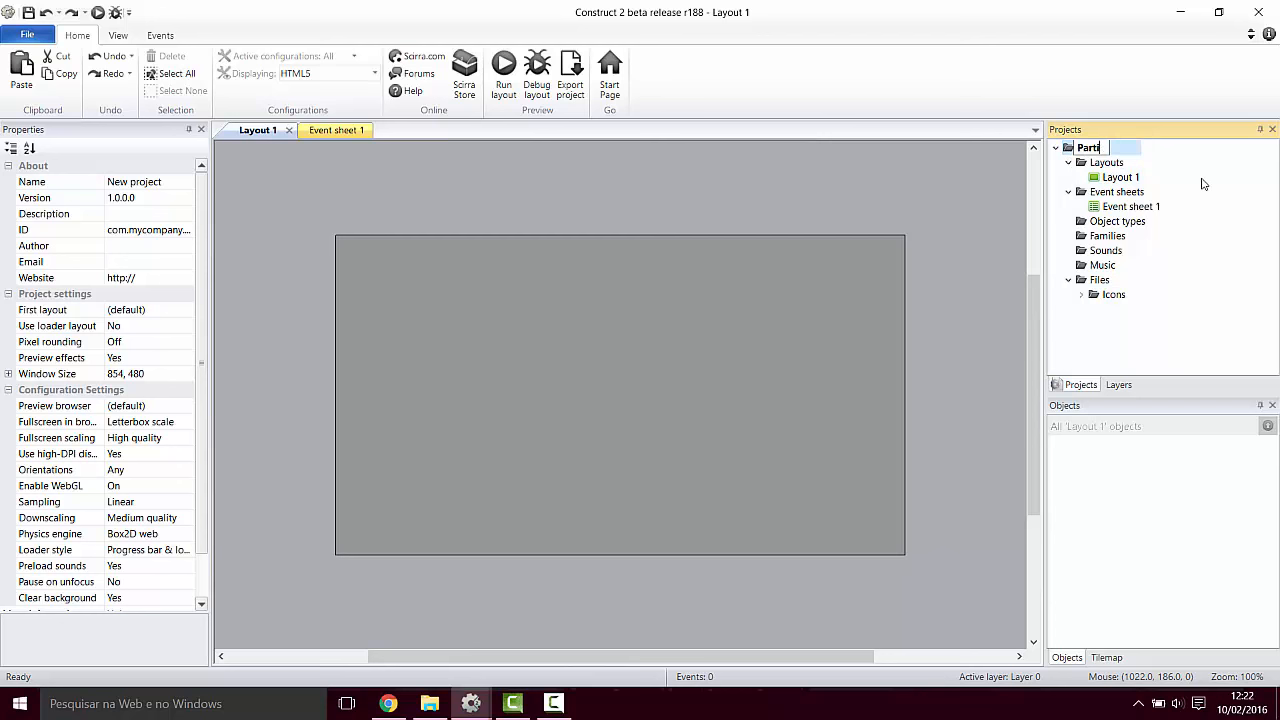
{"action": "type", "text": "culas_chuva"}
{"action": "key", "text": "Return"}
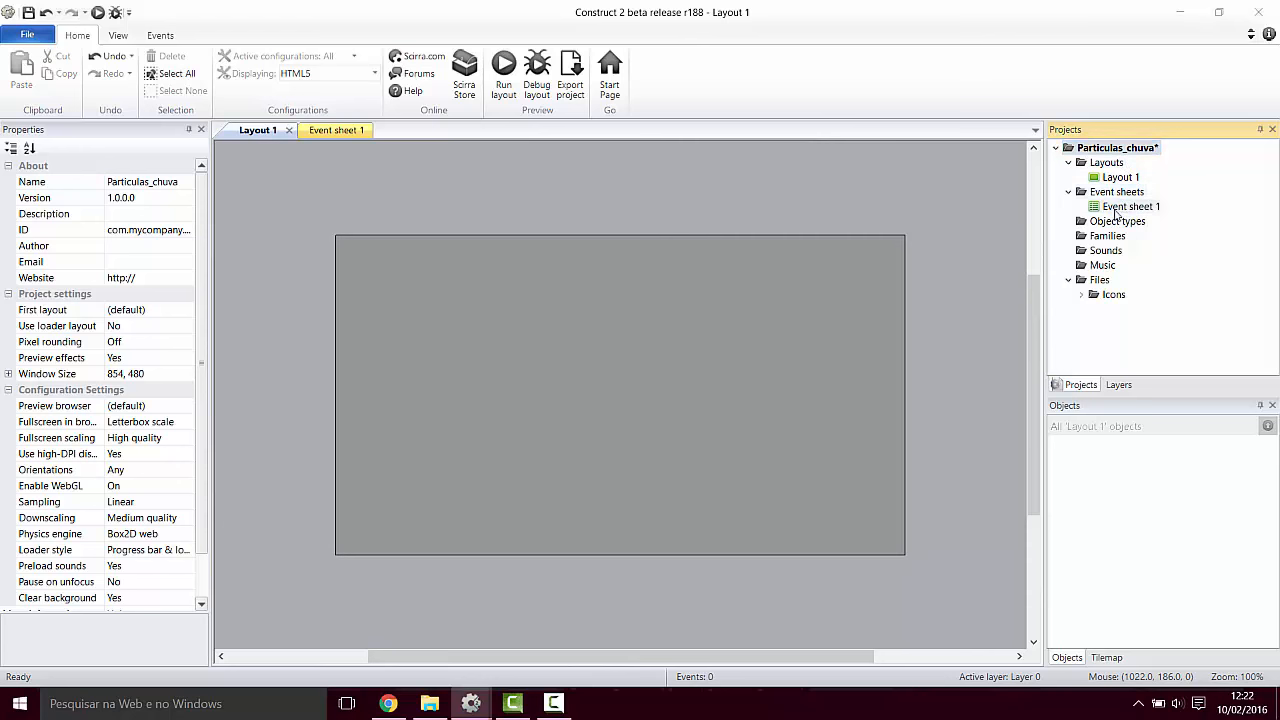
{"action": "key", "text": "ctrl+s"}
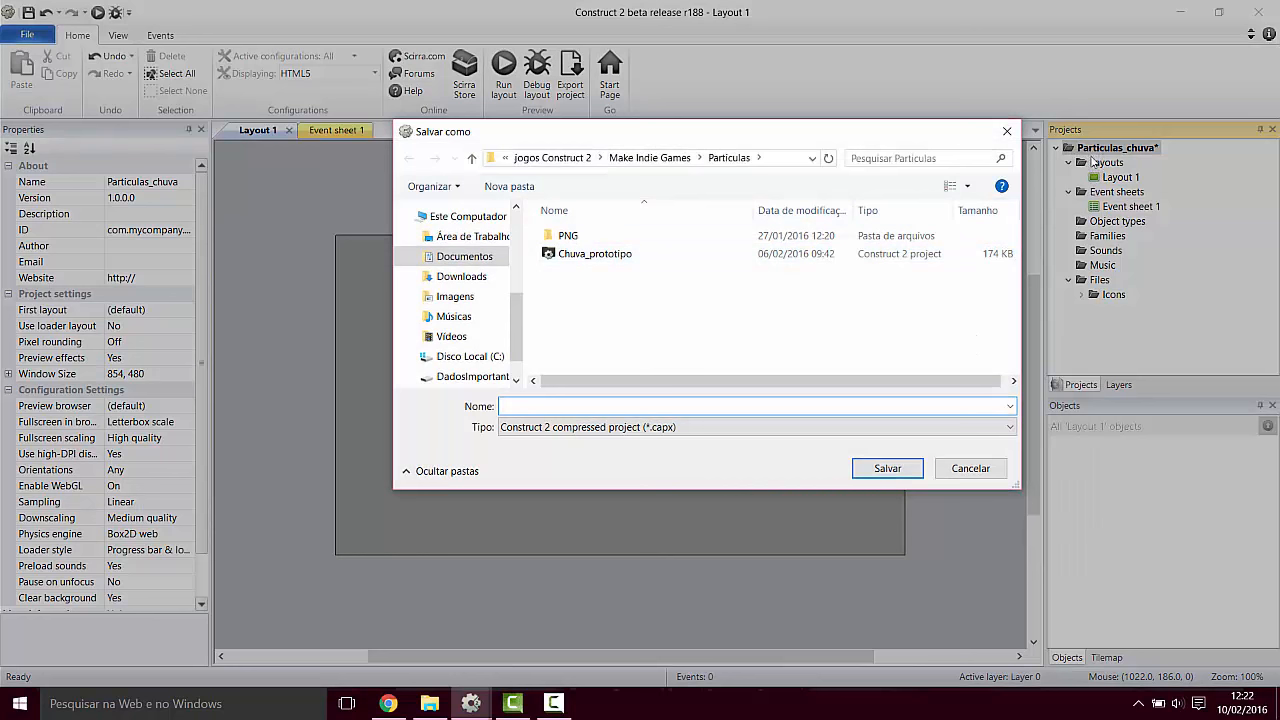
{"action": "left_click", "coordinate": [1007, 131]}
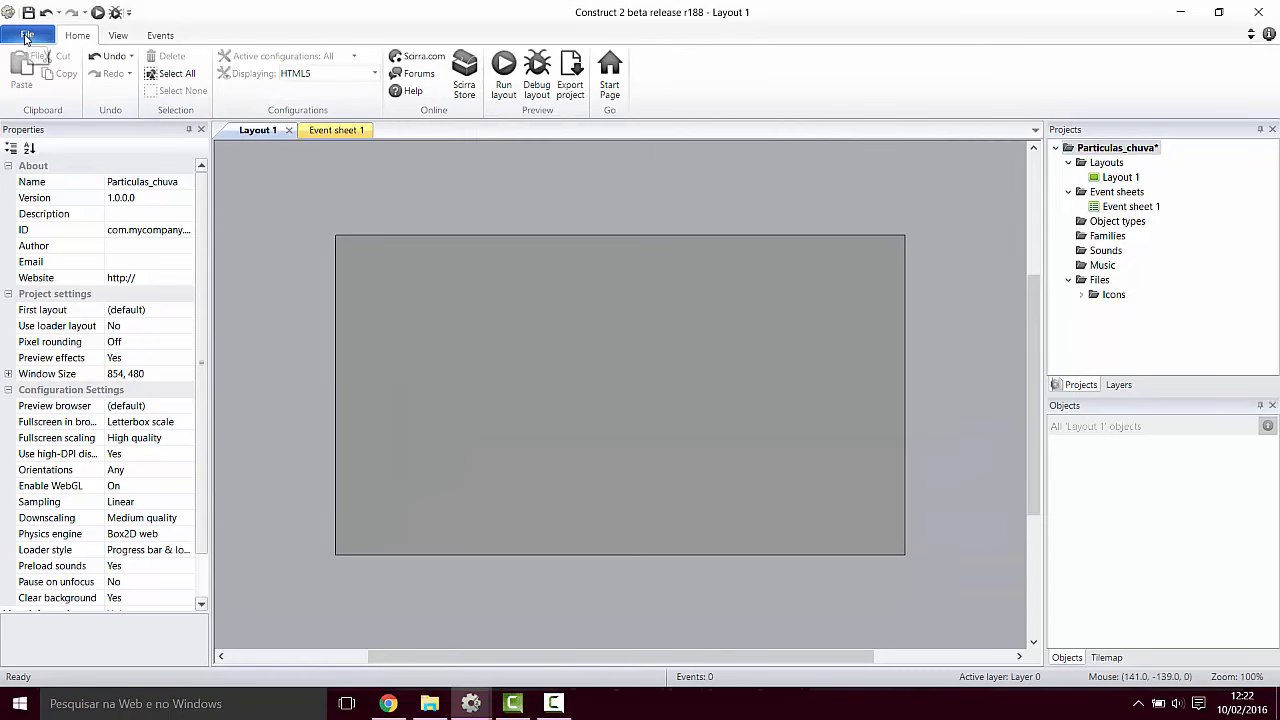
{"action": "left_click", "coordinate": [27, 38]}
{"action": "left_click", "coordinate": [457, 177]}
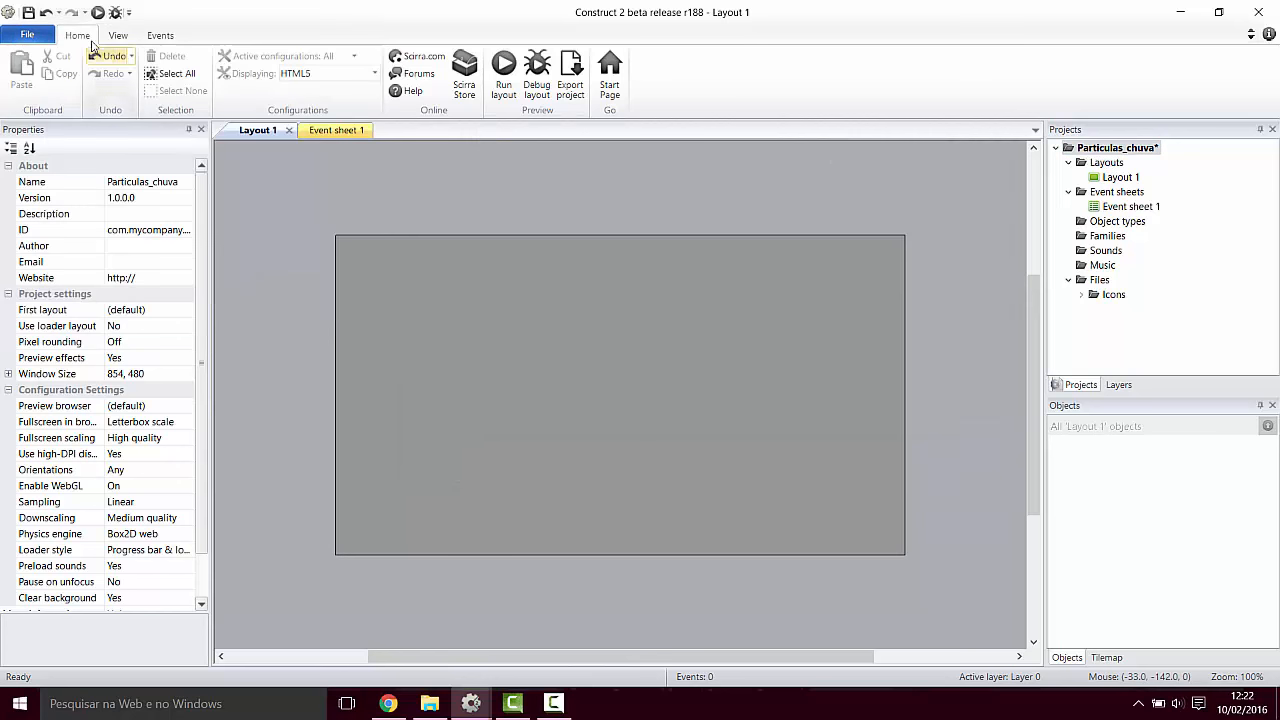
Step: Save the project in the Particulas folder as a compressed .capx file named chuva_makeindiegames
{"action": "left_click", "coordinate": [29, 12]}
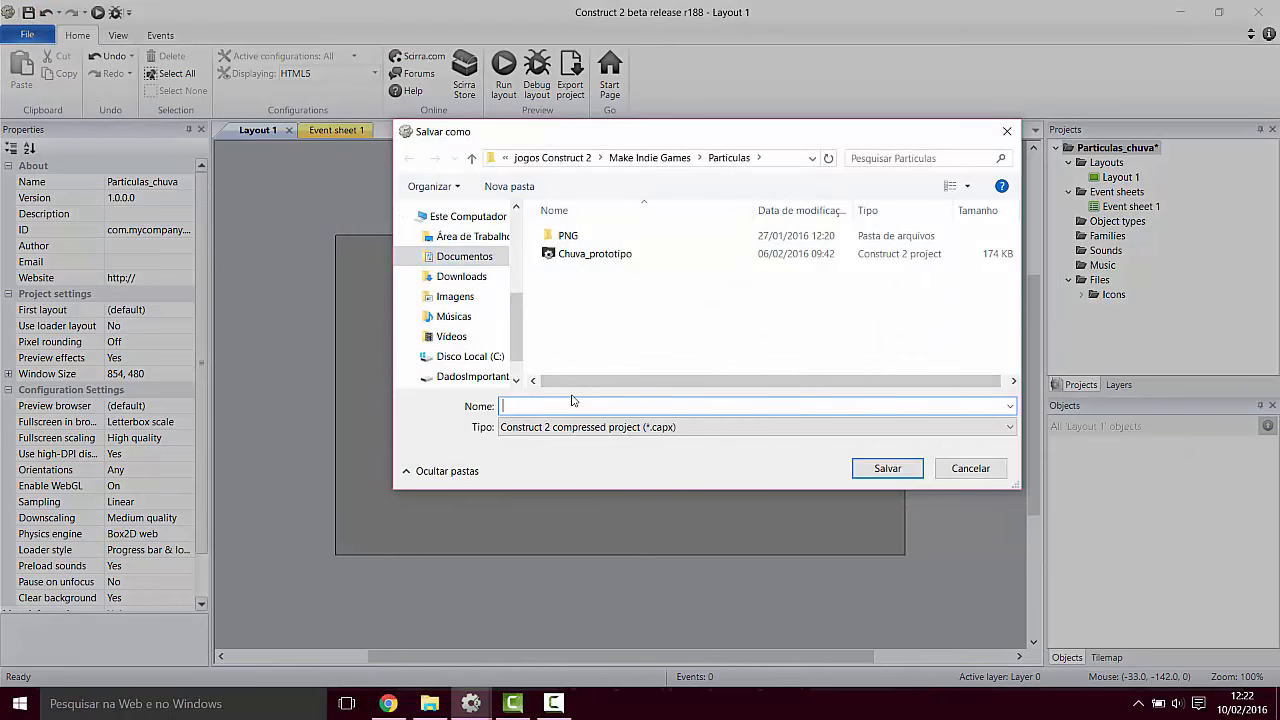
{"action": "type", "text": "chuva"}
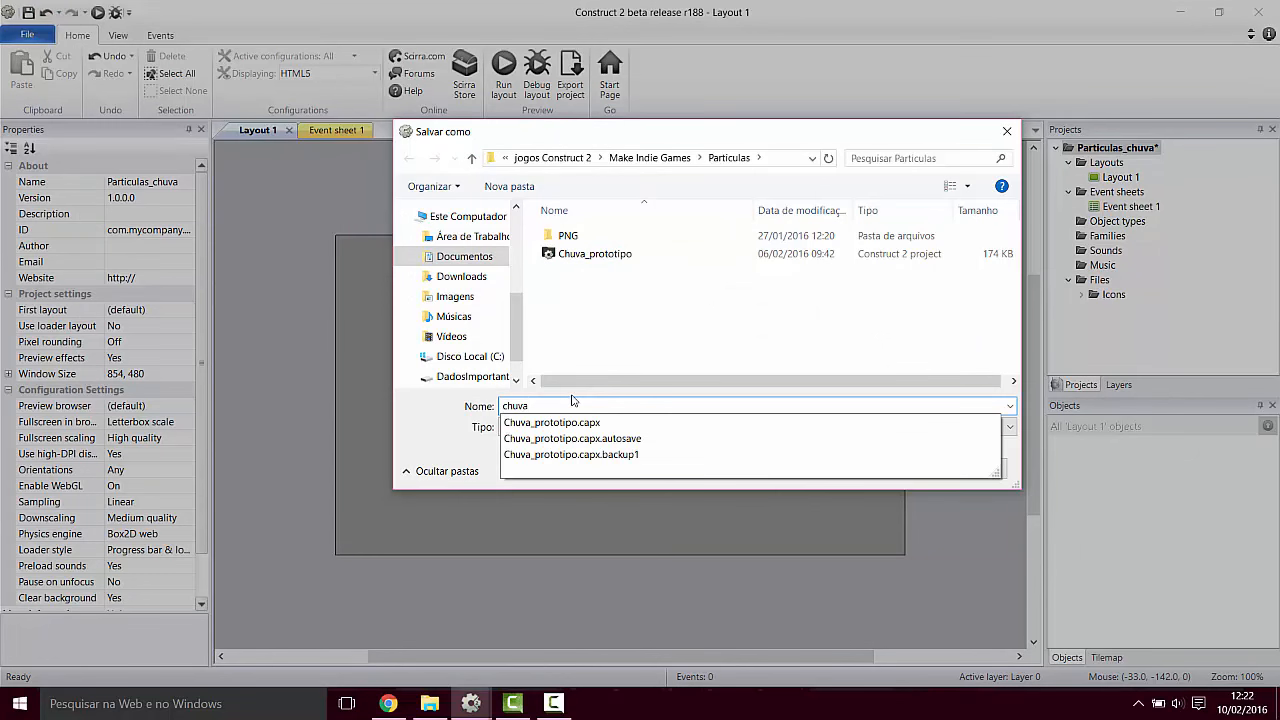
{"action": "type", "text": "_makeindiegames"}
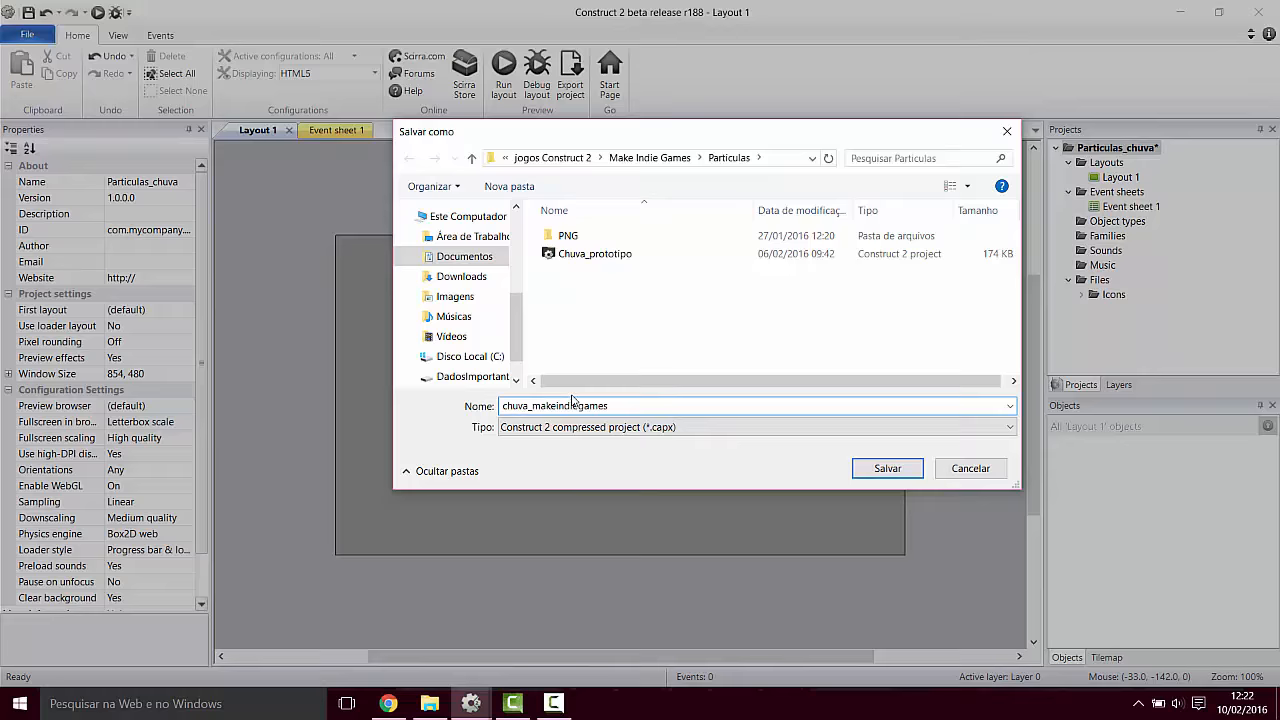
{"action": "key", "text": "Return"}
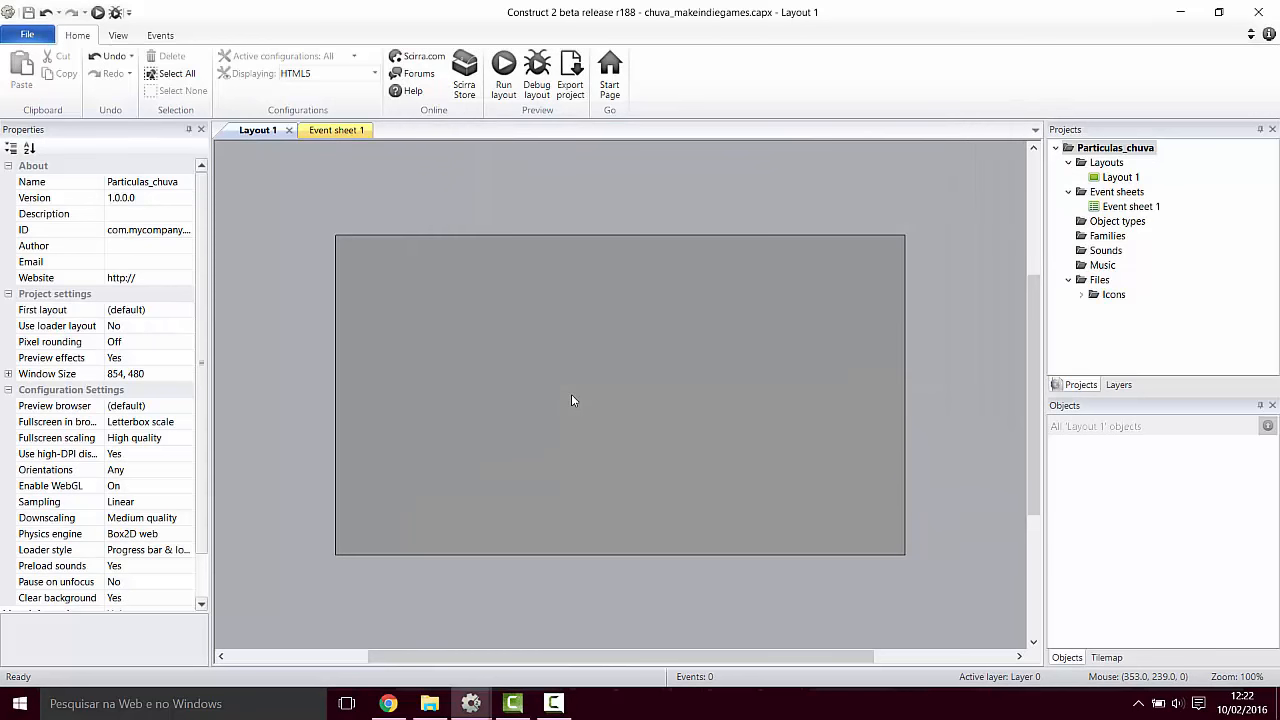
{"action": "left_click", "coordinate": [388, 703]}
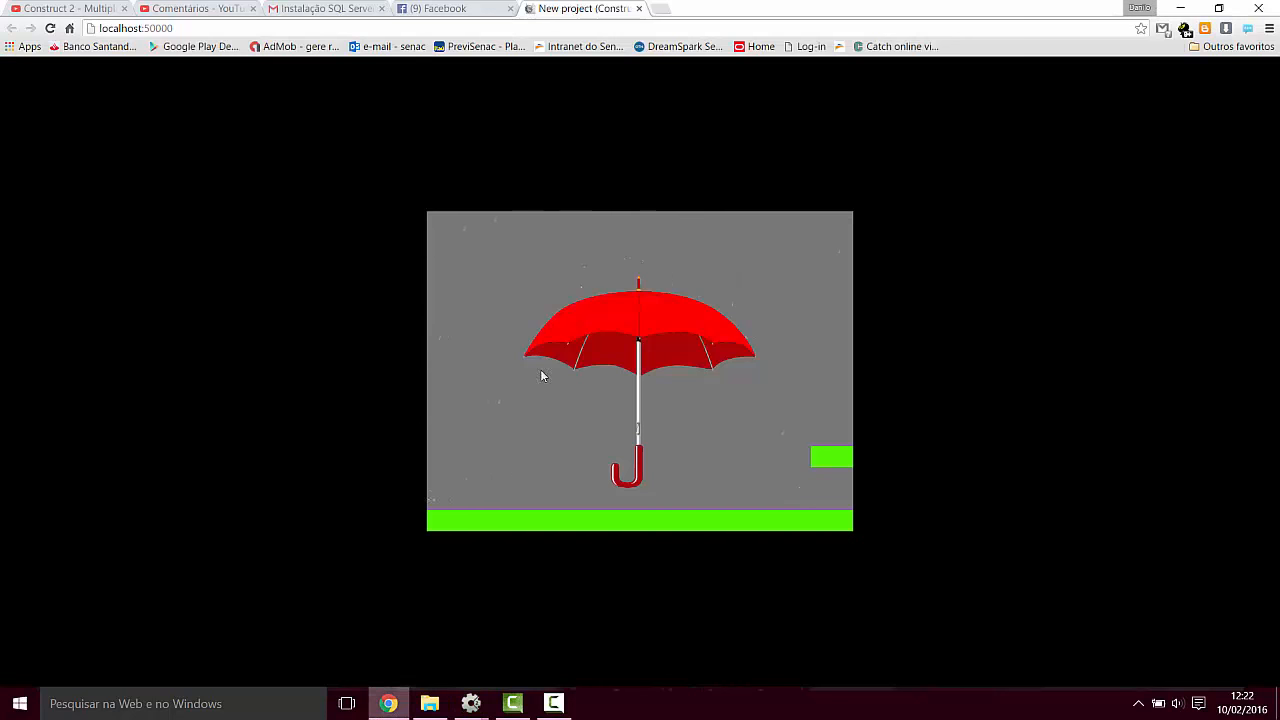
{"action": "left_click", "coordinate": [492, 24]}
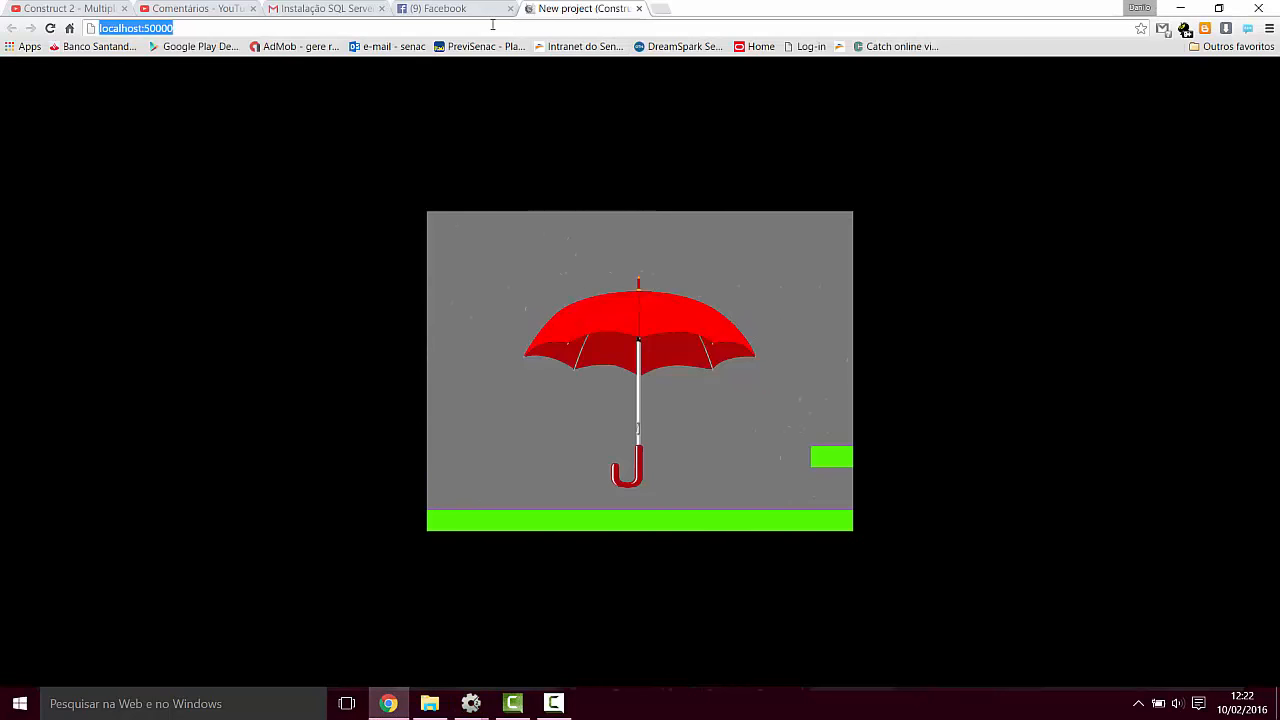
{"action": "type", "text": "www.makeindiegames.com"}
{"action": "key", "text": "Return"}
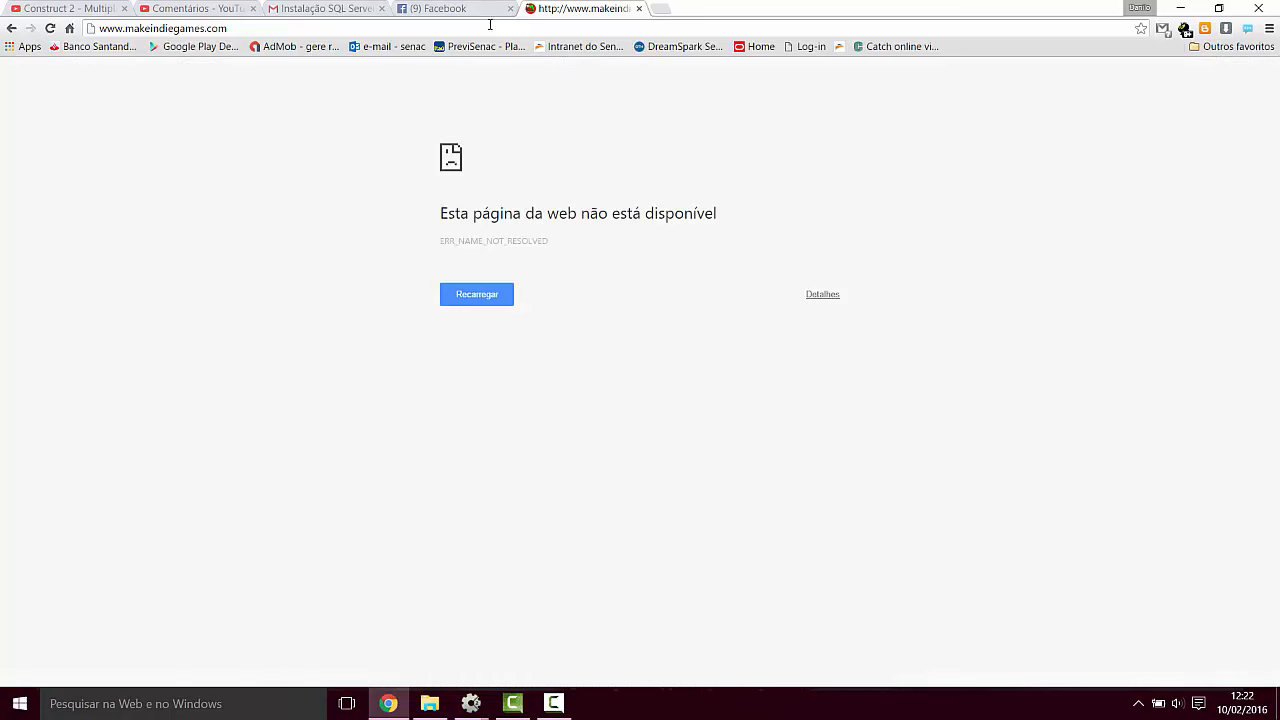
{"action": "left_click", "coordinate": [465, 296]}
{"action": "left_click", "coordinate": [233, 31]}
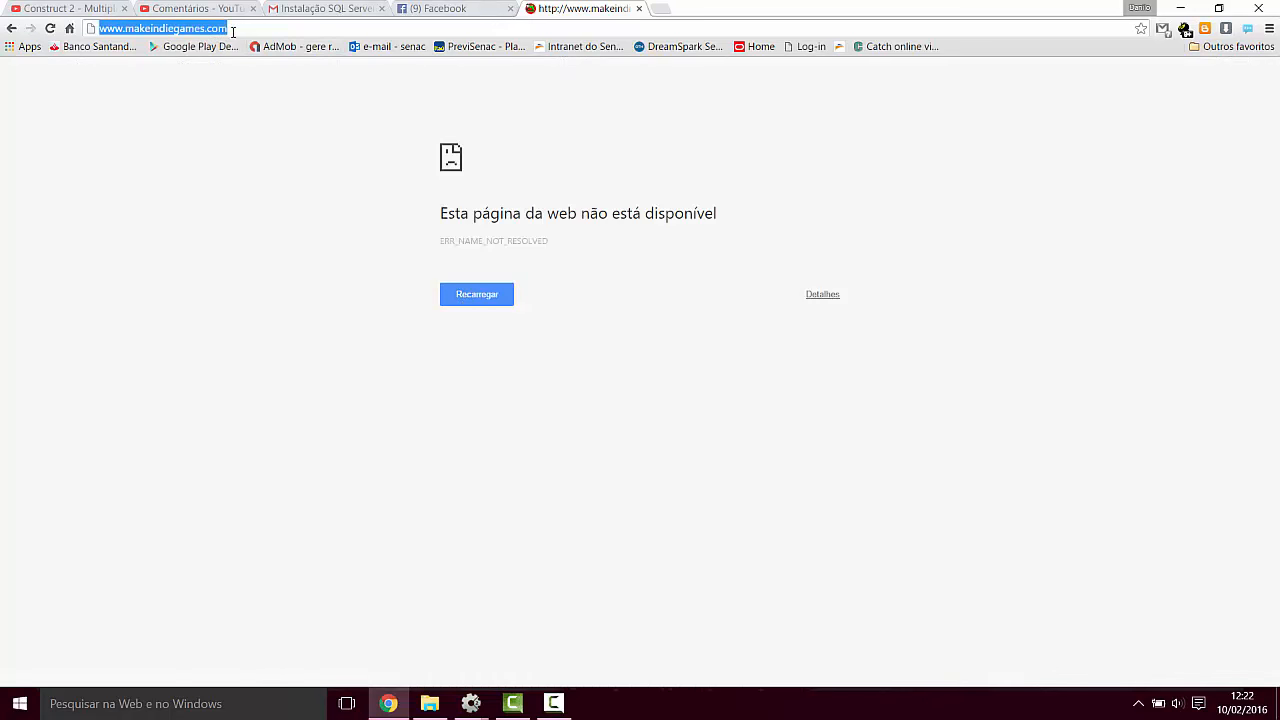
{"action": "left_click", "coordinate": [284, 33]}
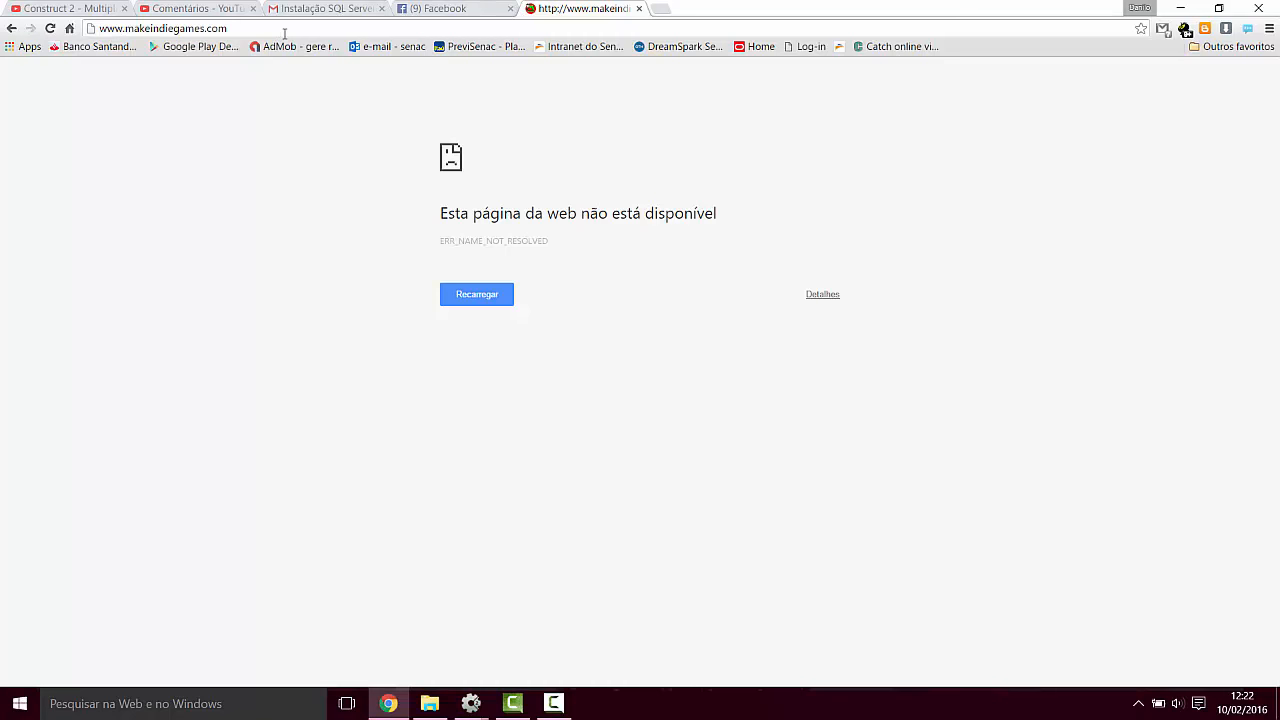
{"action": "type", "text": ".br"}
{"action": "key", "text": "Escape"}
Step: Check the computer's wireless network connection status in the list of available networks
{"action": "left_click", "coordinate": [1140, 706]}
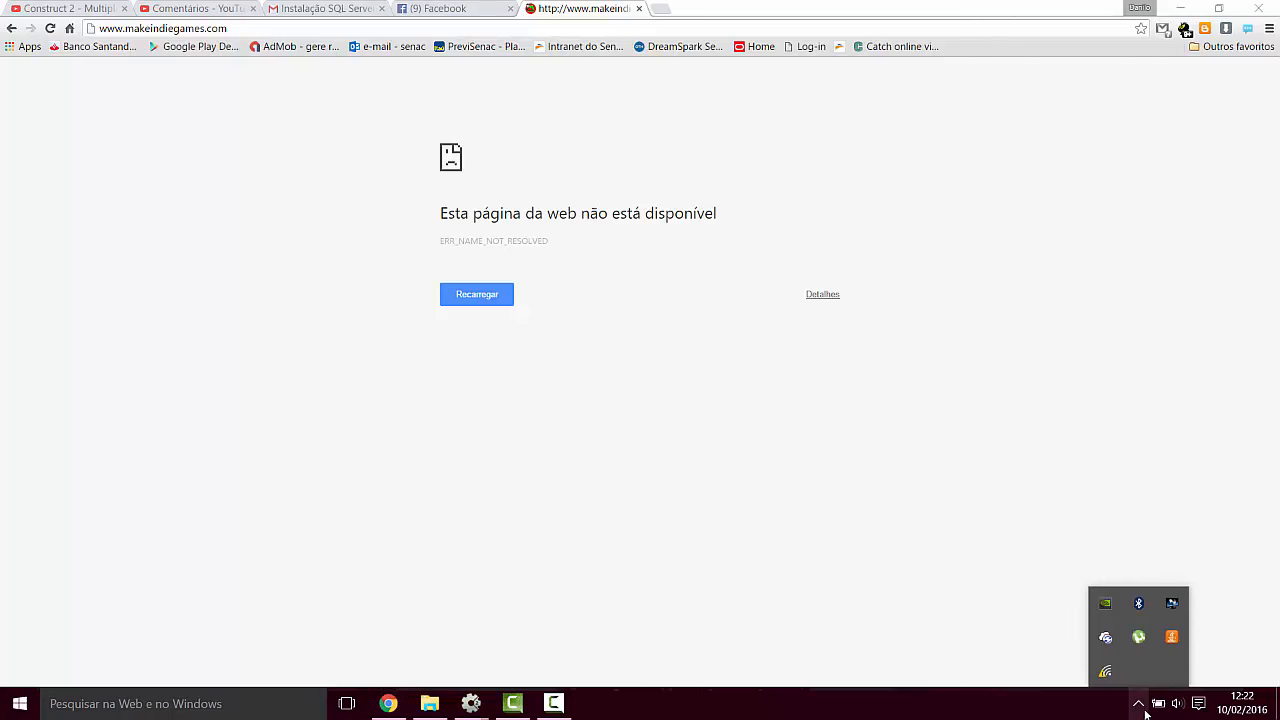
{"action": "left_click", "coordinate": [1106, 672]}
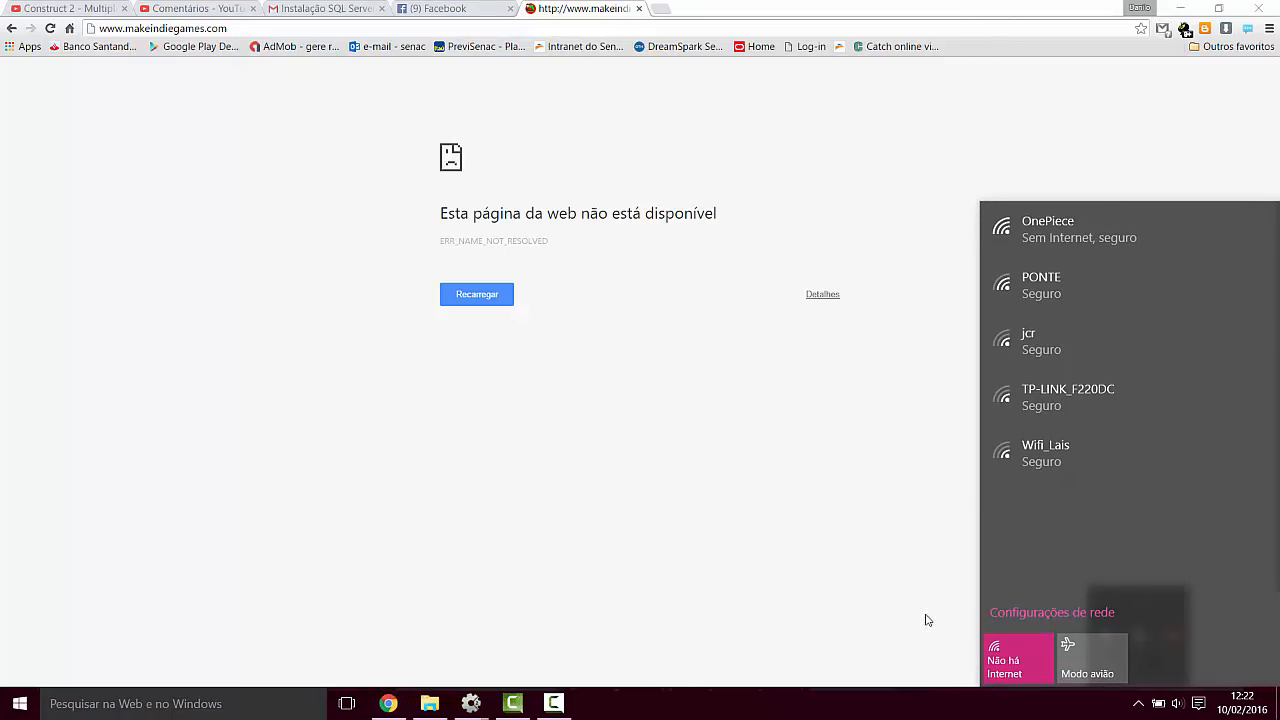
{"action": "left_click", "coordinate": [872, 594]}
{"action": "left_click", "coordinate": [280, 29]}
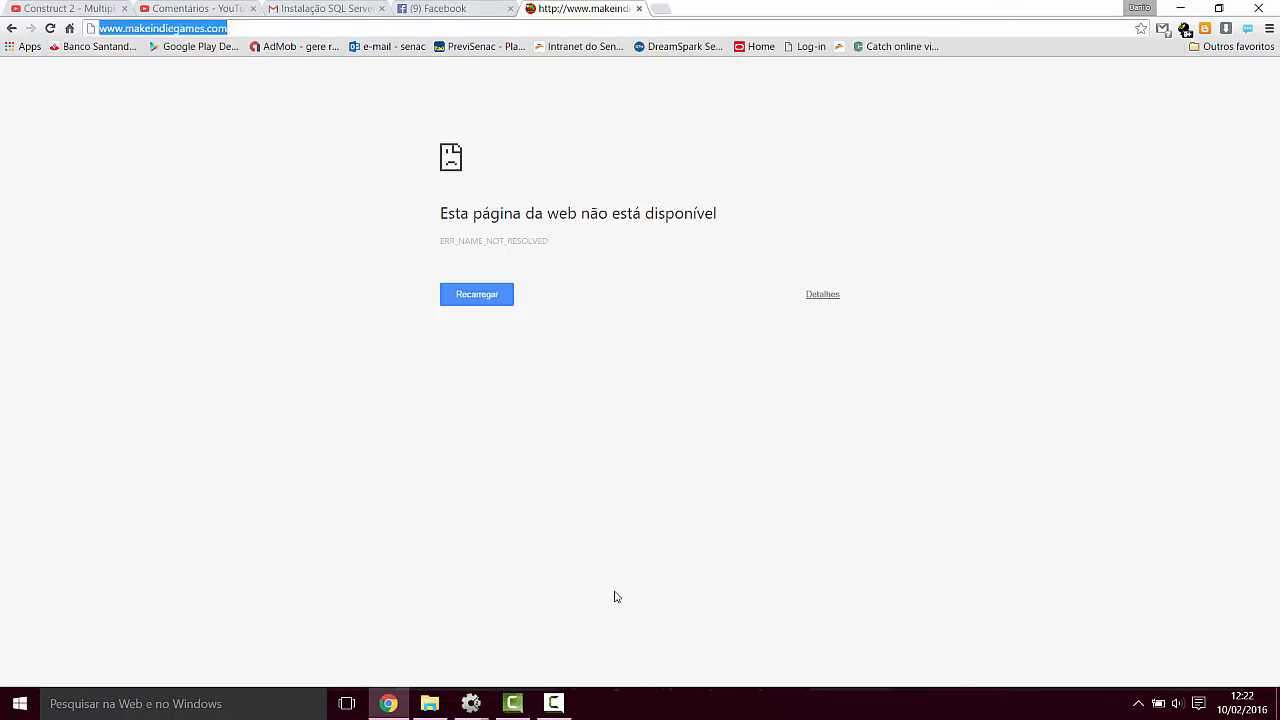
{"action": "left_click", "coordinate": [553, 703]}
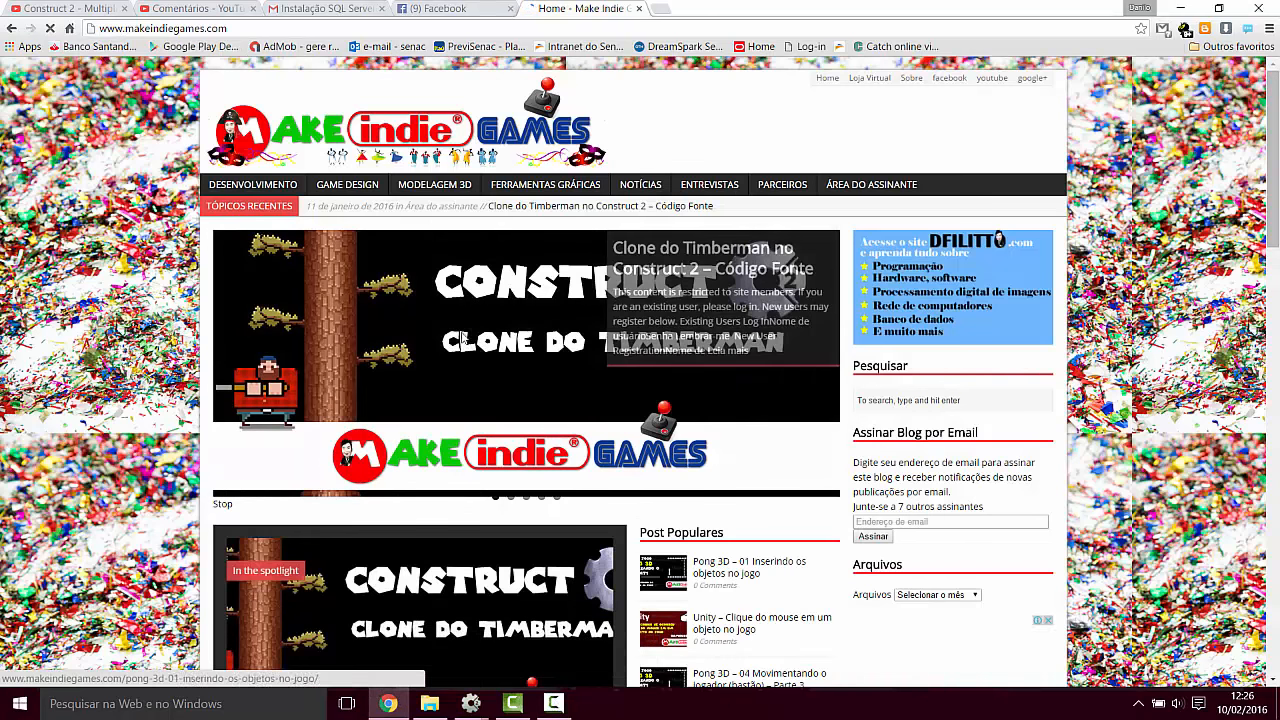
{"action": "left_click", "coordinate": [215, 31]}
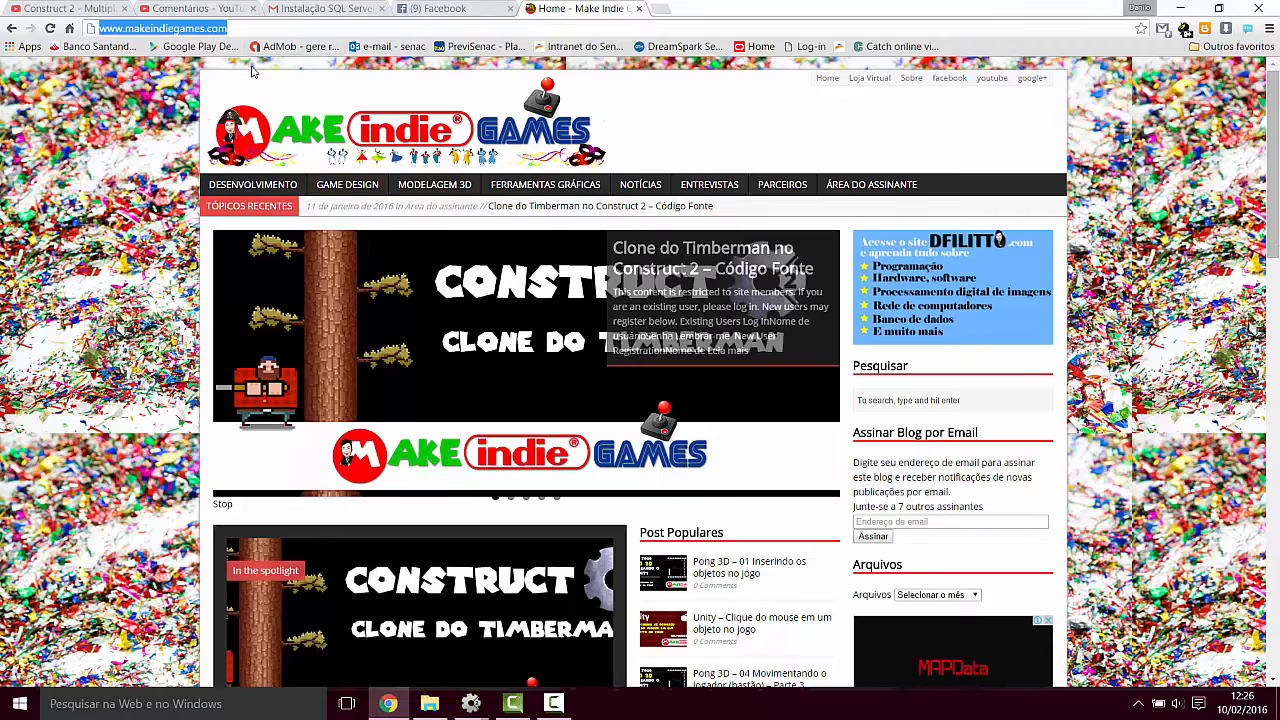
{"action": "key", "text": "Return"}
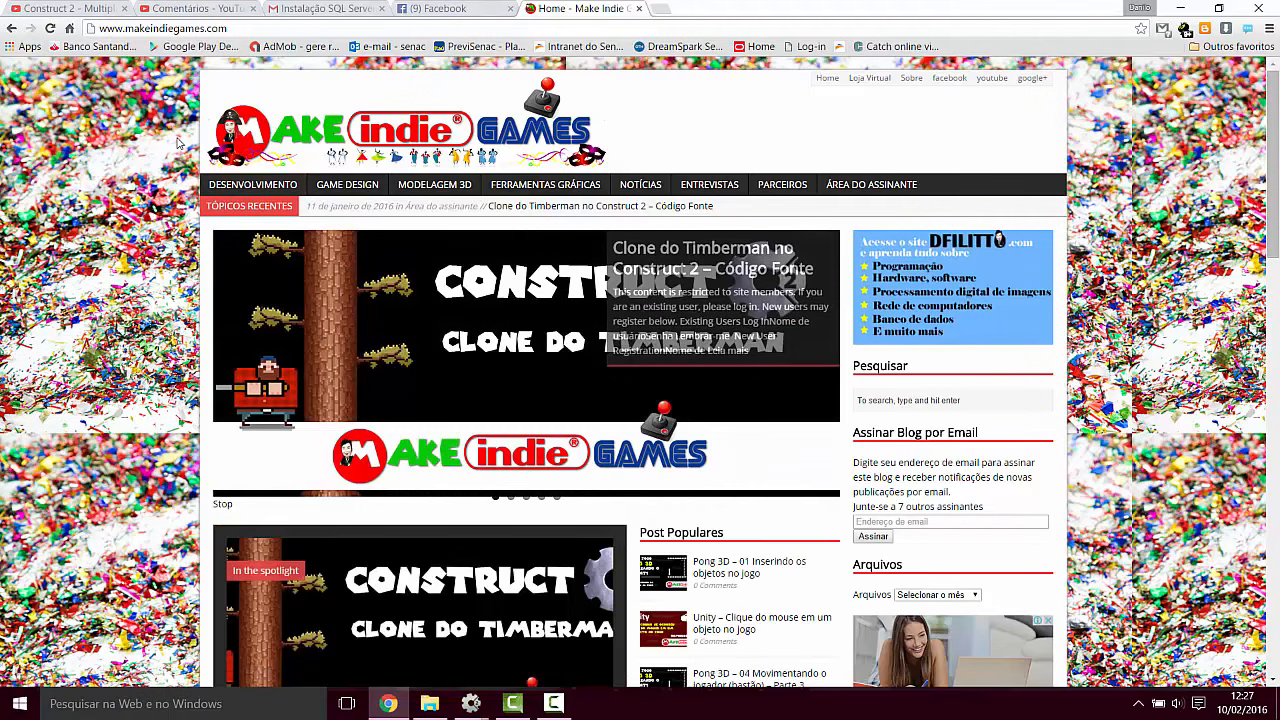
{"action": "scroll", "coordinate": [551, 358], "scroll_direction": "down", "scroll_amount": 5}
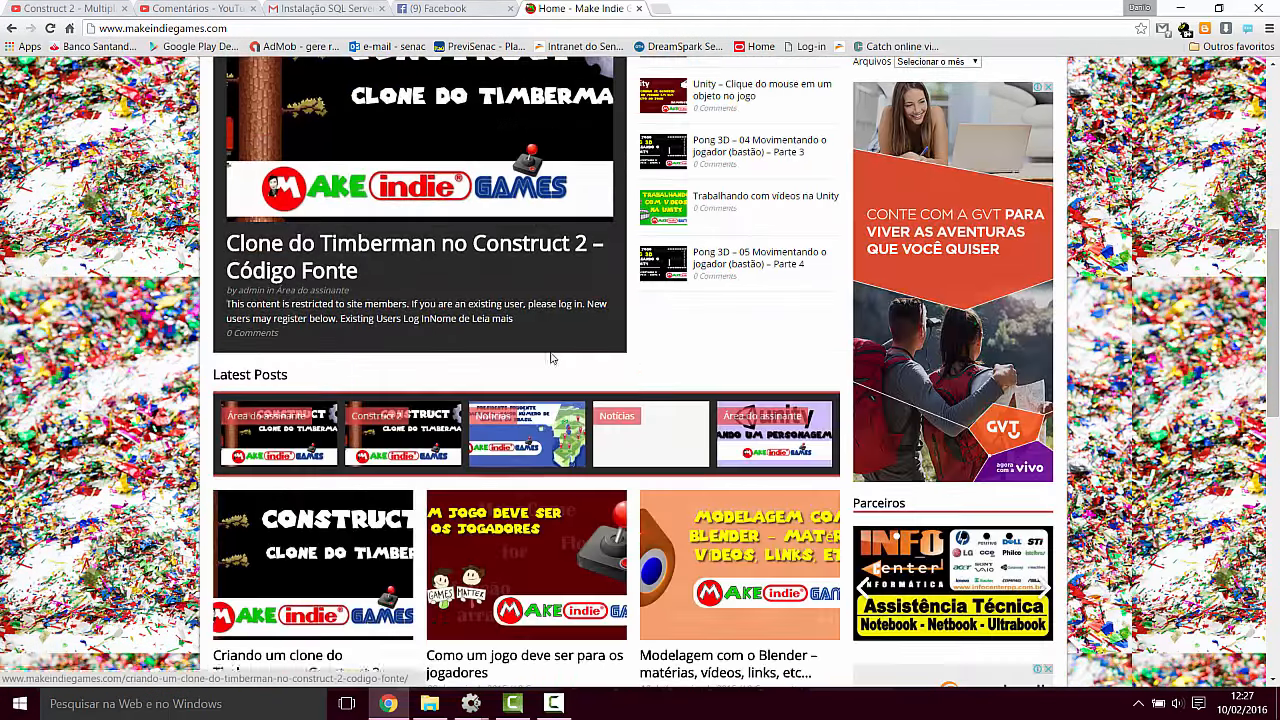
{"action": "scroll", "coordinate": [555, 360], "scroll_direction": "down", "scroll_amount": 5}
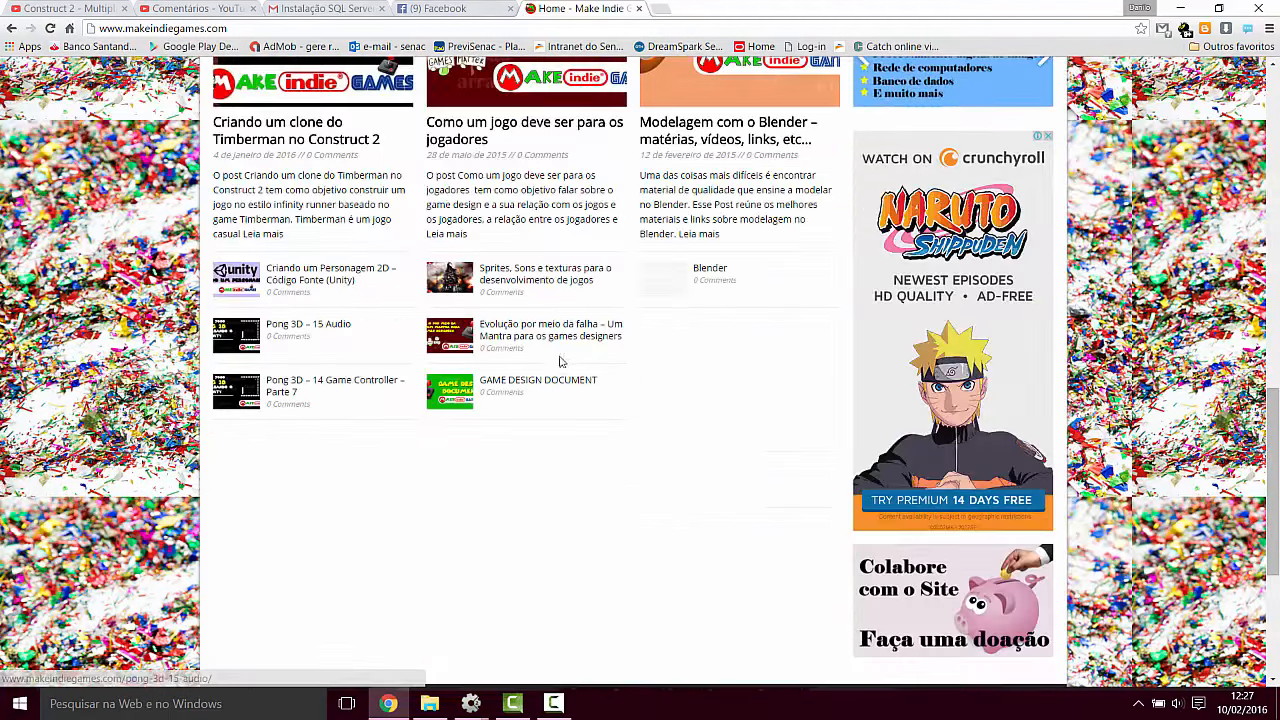
Step: Switch to Construct 2 and examine the splash particle object's name and properties in the Chuva_prototipo project
{"action": "mouse_move", "coordinate": [471, 703]}
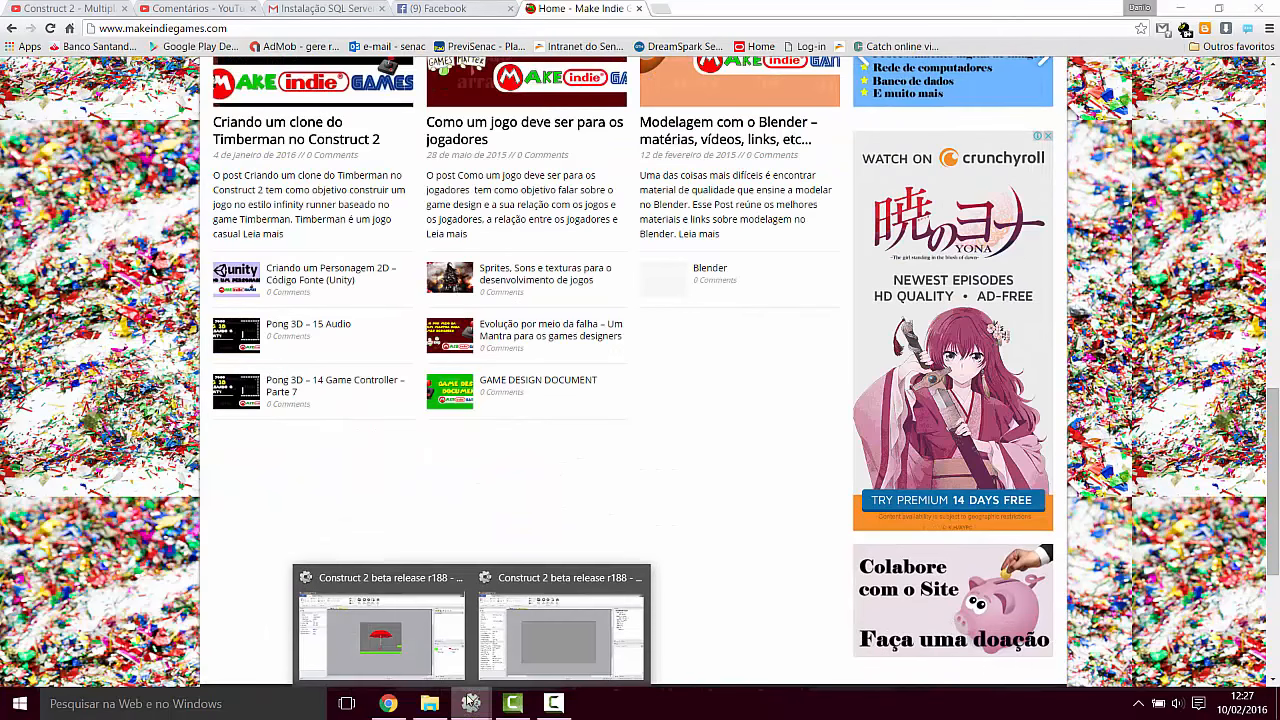
{"action": "left_click", "coordinate": [560, 632]}
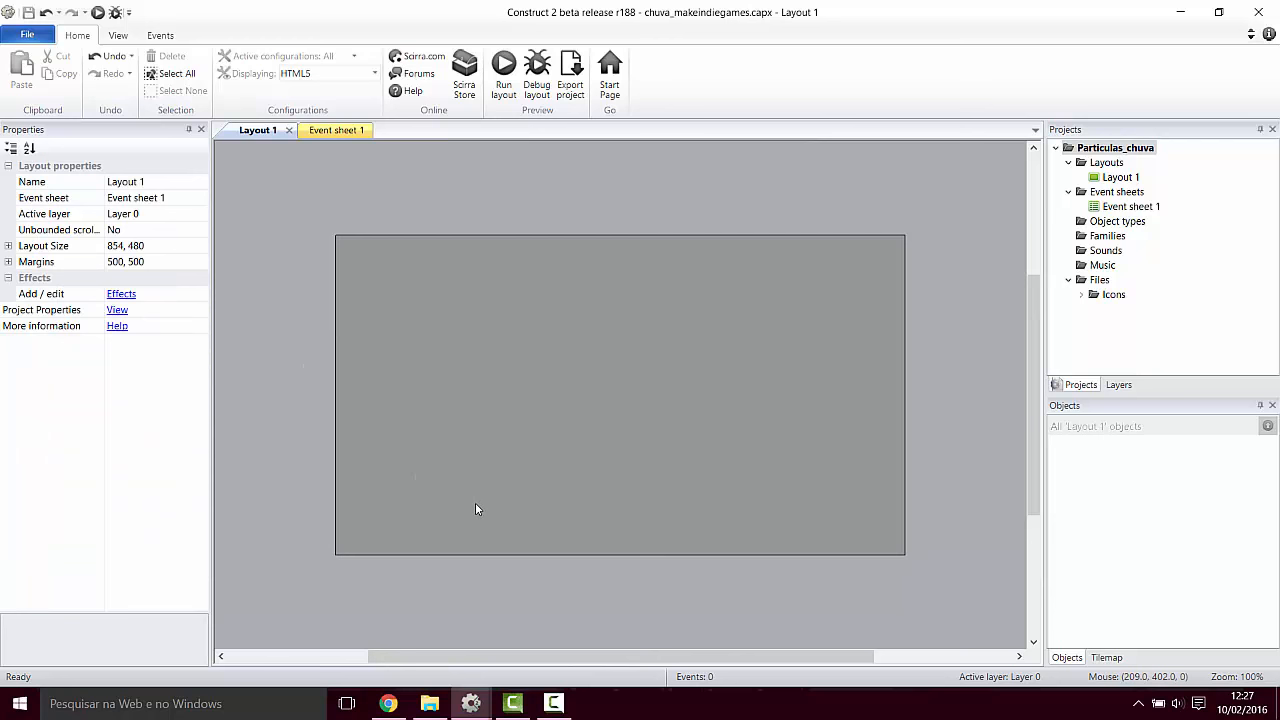
{"action": "mouse_move", "coordinate": [478, 690]}
{"action": "left_click", "coordinate": [400, 650]}
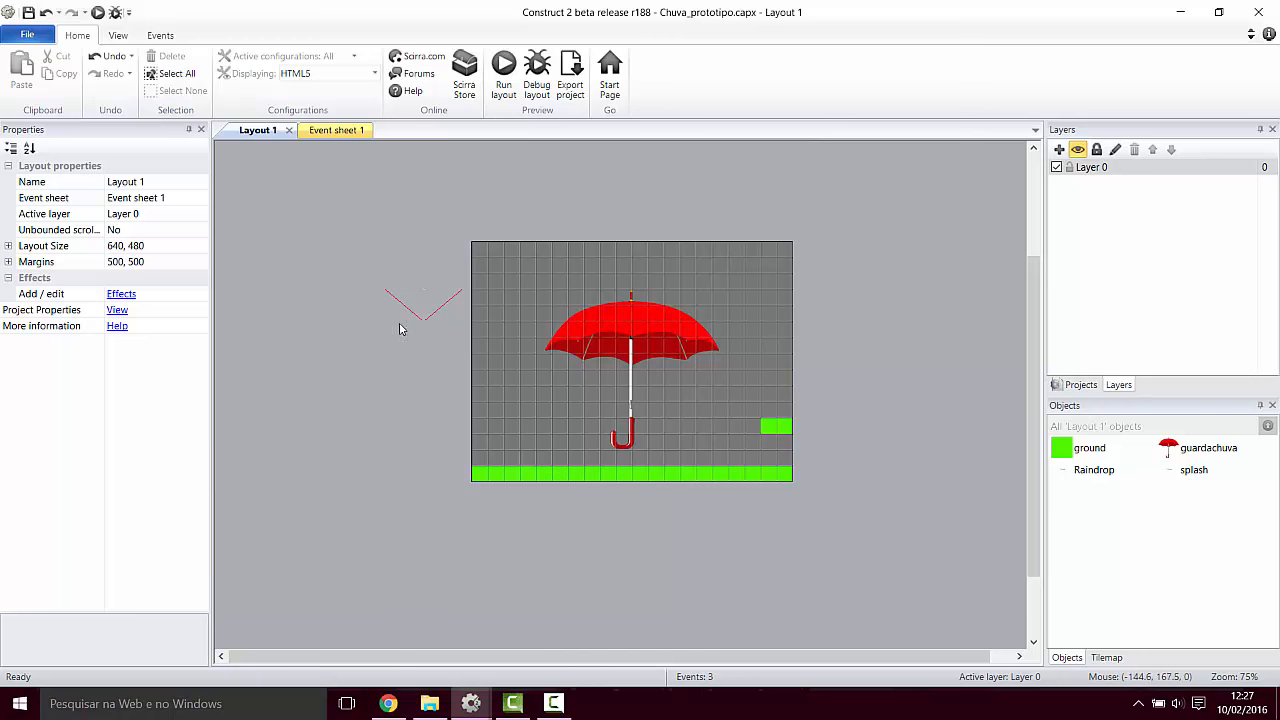
{"action": "left_click", "coordinate": [424, 296]}
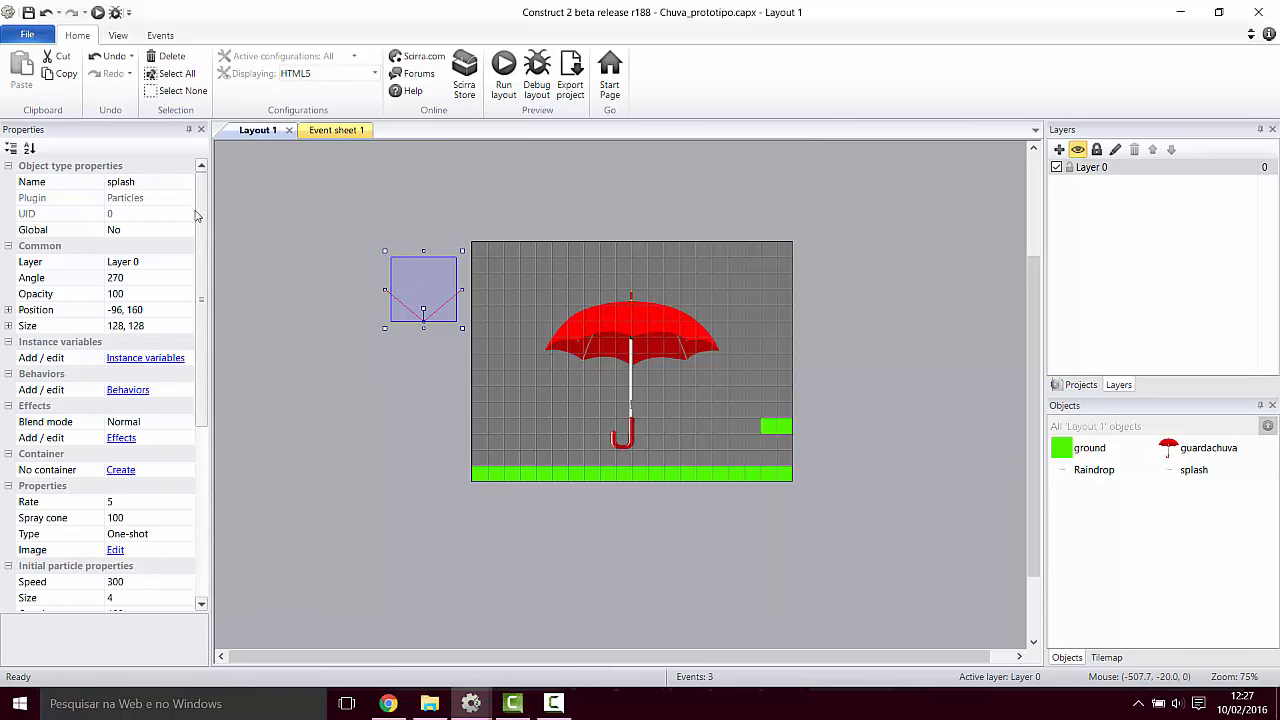
{"action": "left_click", "coordinate": [146, 182]}
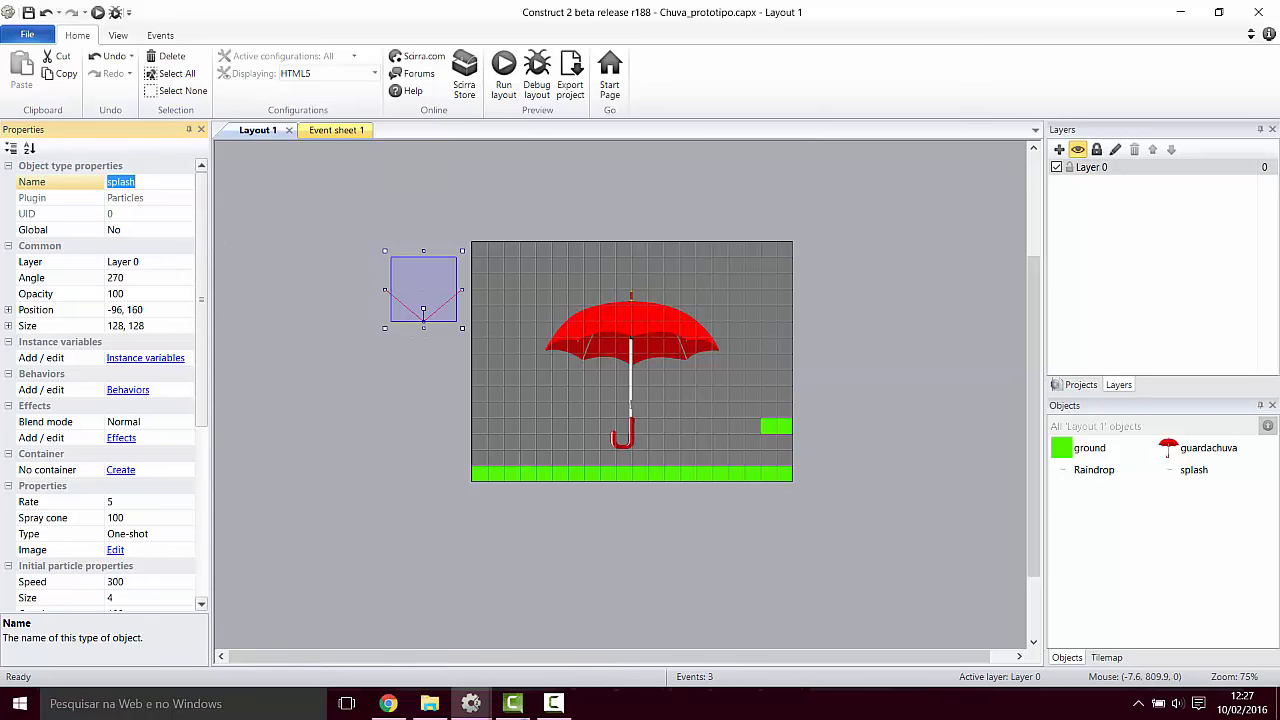
Step: Return to the chuva_makeindiegames project and insert a Particles object named splash just outside the layout's left edge
{"action": "mouse_move", "coordinate": [471, 703]}
{"action": "left_click", "coordinate": [500, 651]}
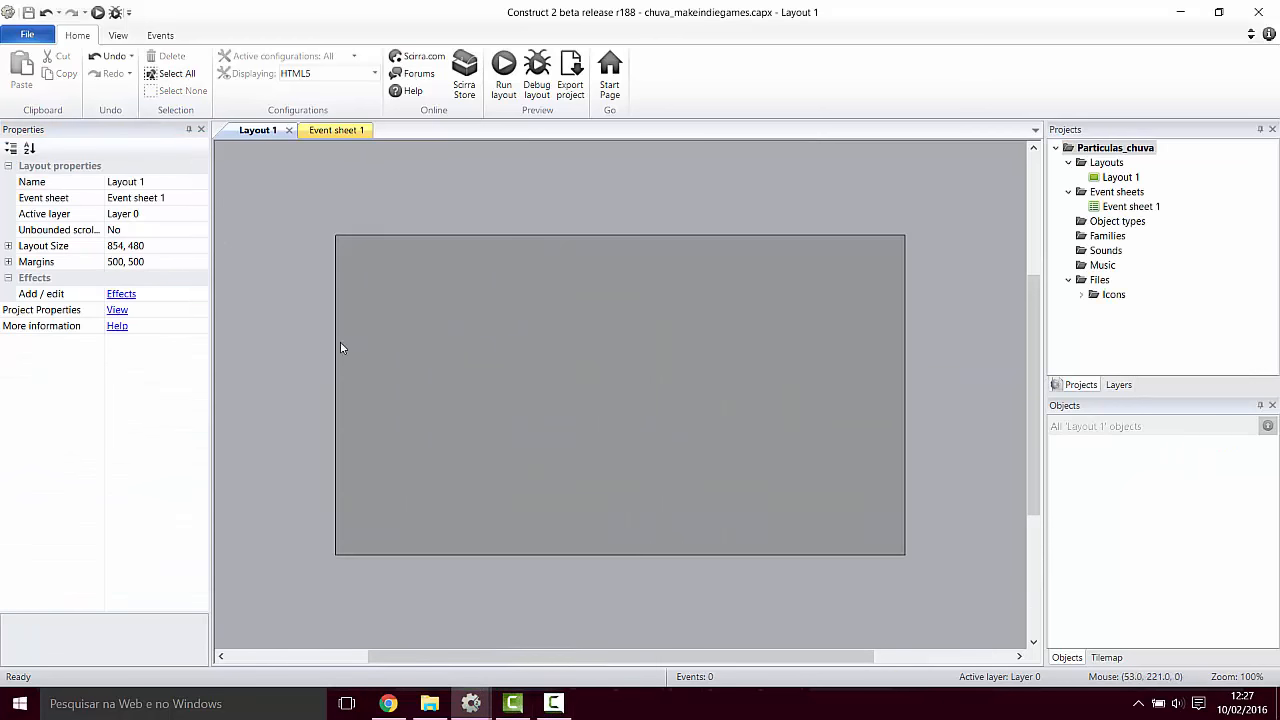
{"action": "double_click", "coordinate": [479, 340]}
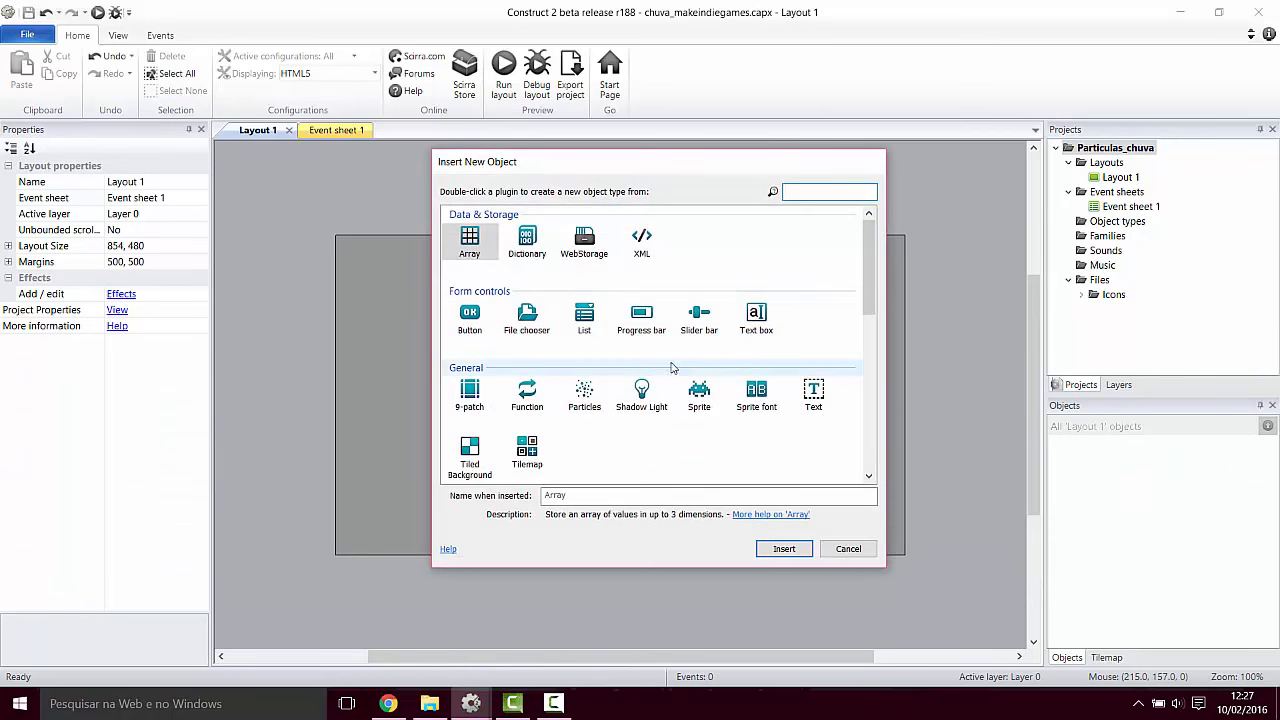
{"action": "type", "text": "par"}
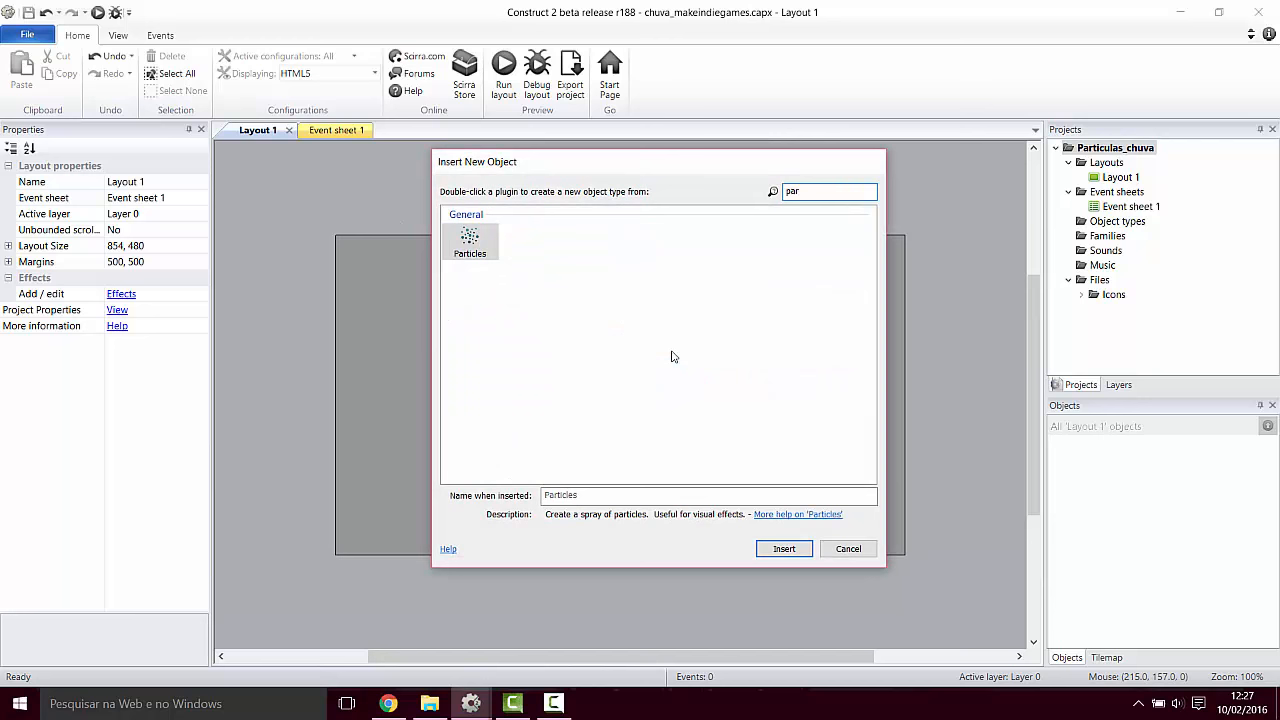
{"action": "double_click", "coordinate": [606, 497]}
{"action": "key", "text": "BackSpace"}
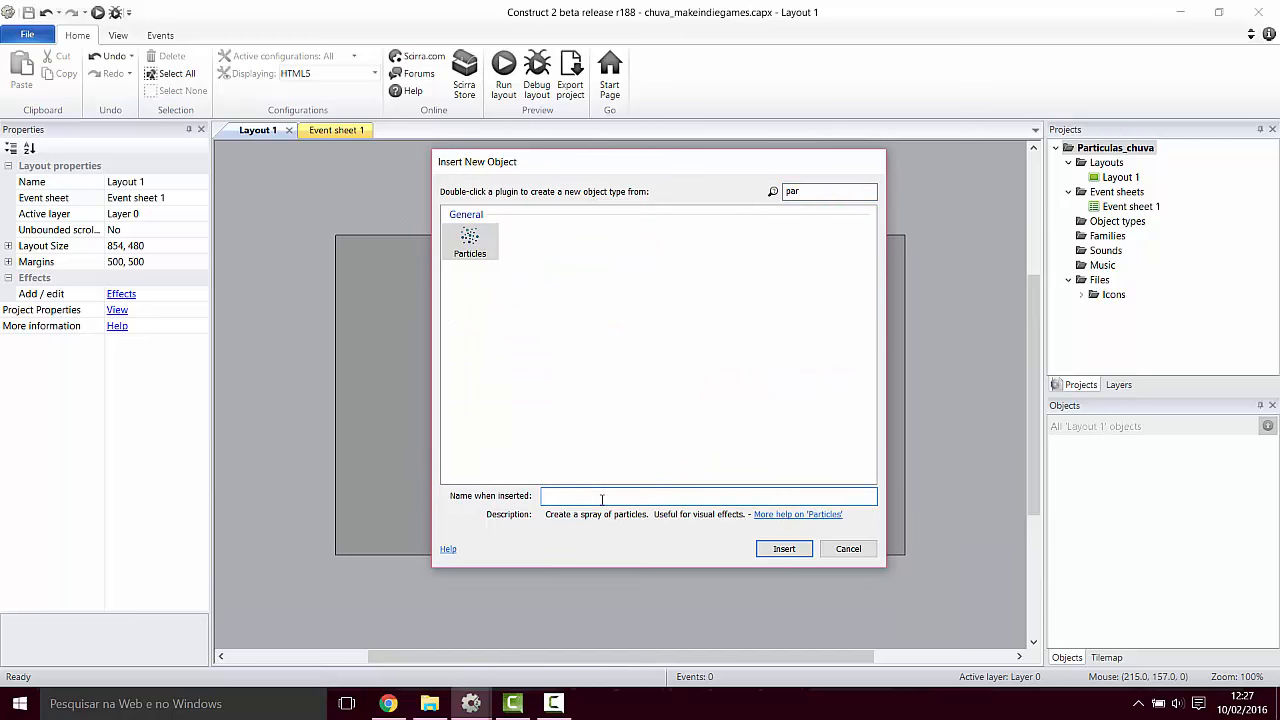
{"action": "left_click", "coordinate": [784, 548]}
{"action": "left_click", "coordinate": [278, 322]}
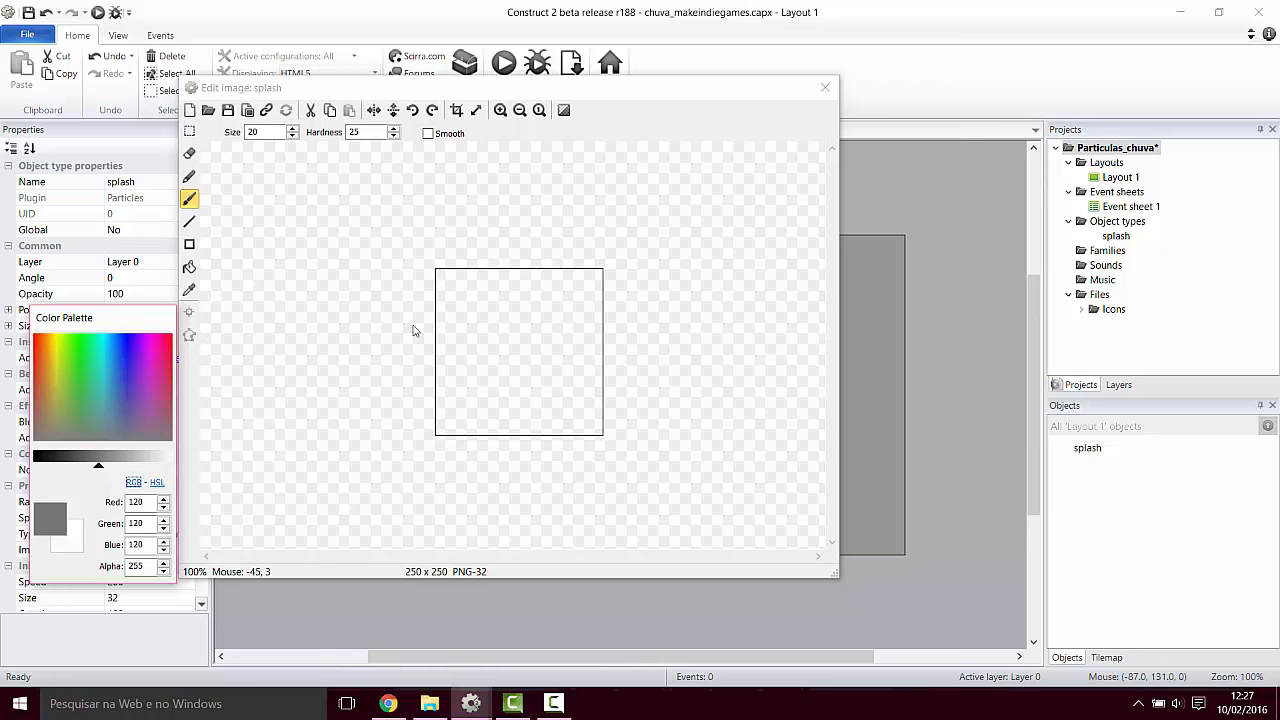
Step: Start loading an image file for splash and browse to Documentos > Desenvolvimento de jogos > Assets > kits
{"action": "left_click", "coordinate": [207, 110]}
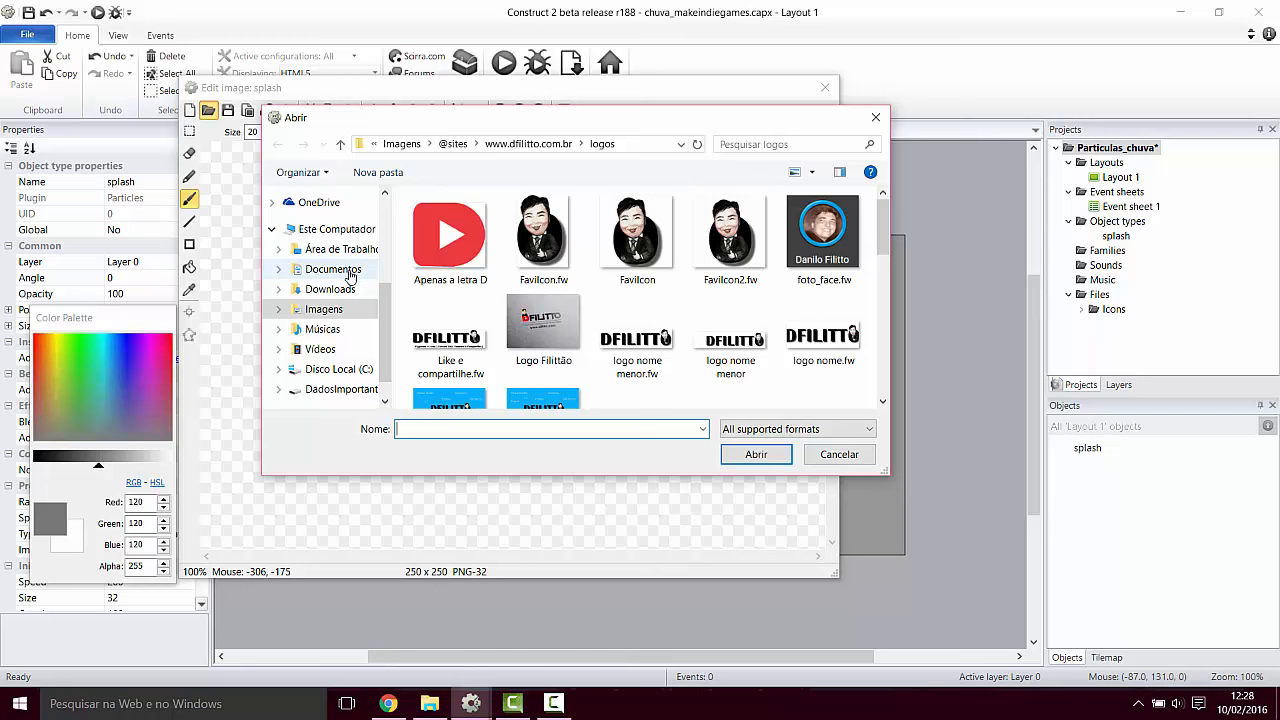
{"action": "left_click", "coordinate": [352, 274]}
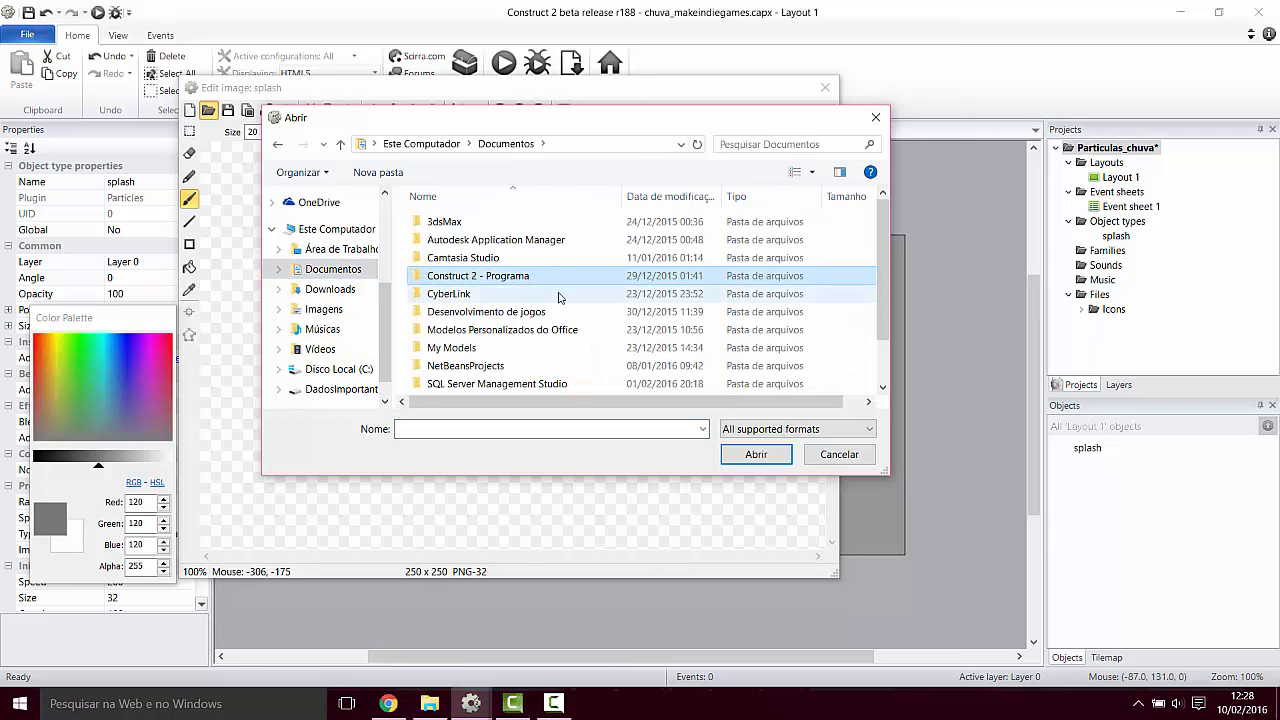
{"action": "scroll", "coordinate": [470, 285], "scroll_direction": "down", "scroll_amount": 1}
{"action": "double_click", "coordinate": [495, 256]}
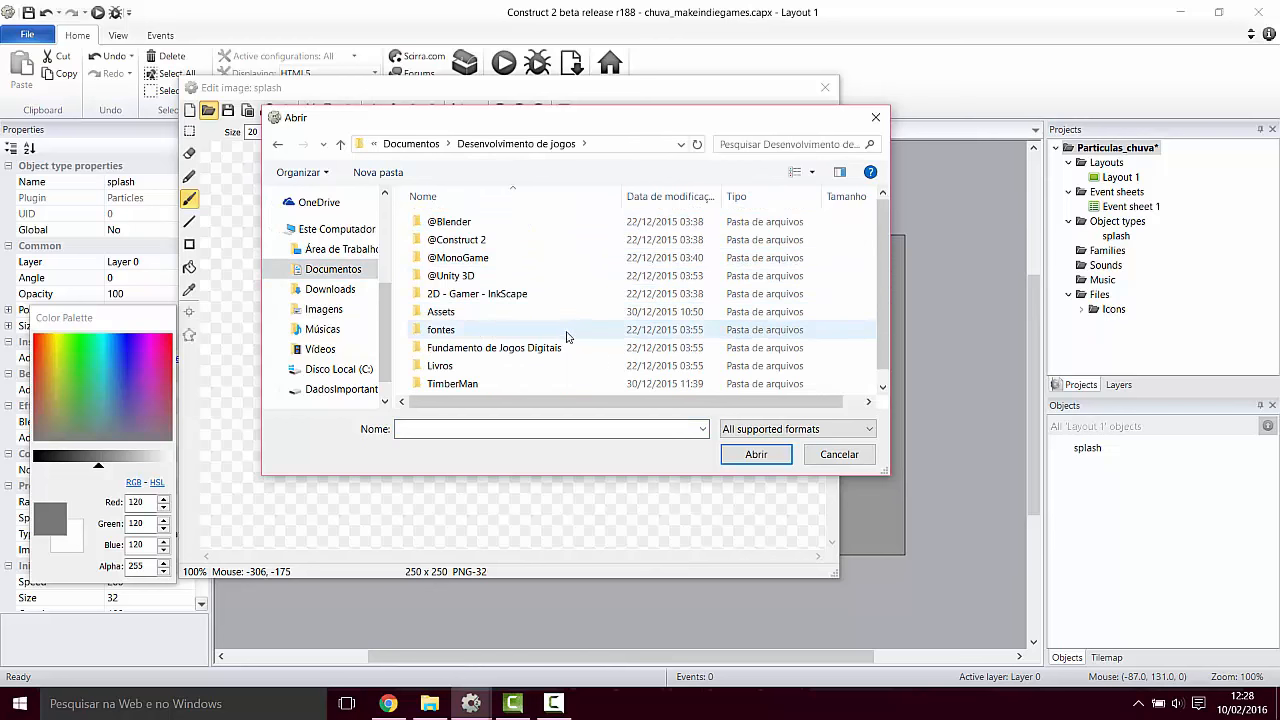
{"action": "double_click", "coordinate": [441, 311]}
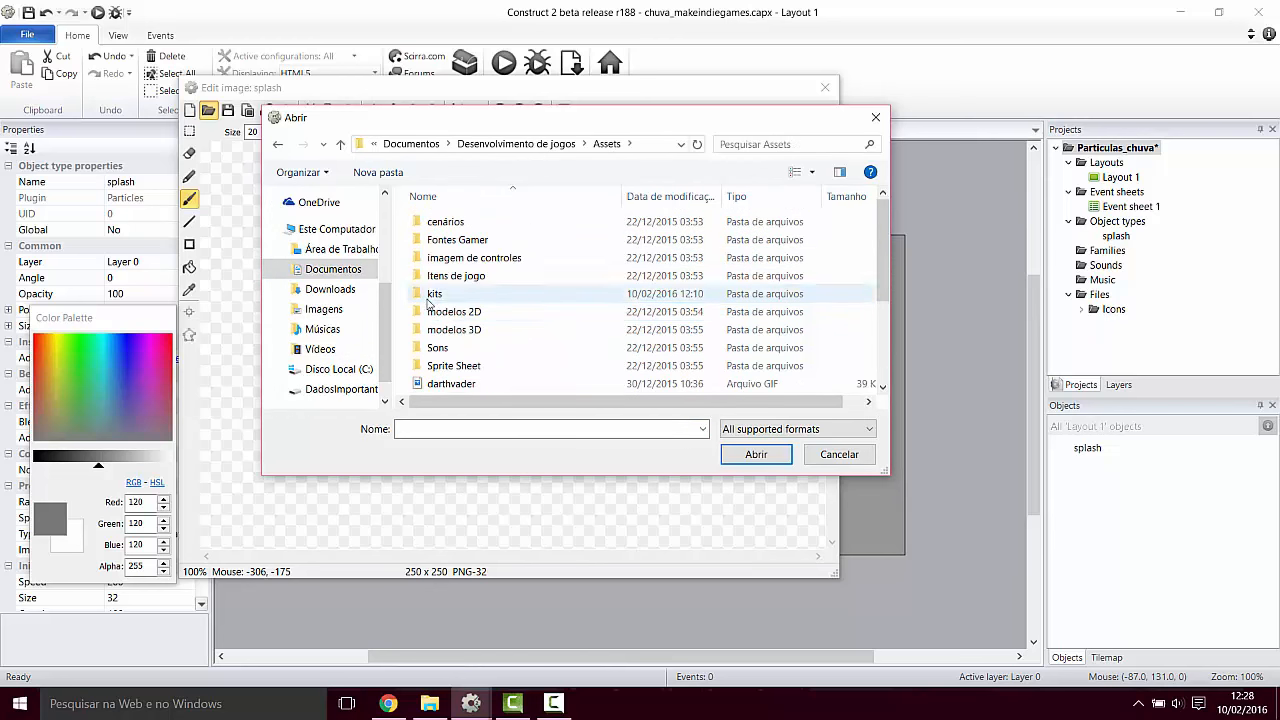
{"action": "double_click", "coordinate": [440, 293]}
Step: Load the Splash image from the Particulas_chuva PNG folder as the particle image and close the image editor
{"action": "scroll", "coordinate": [470, 320], "scroll_direction": "down", "scroll_amount": 7}
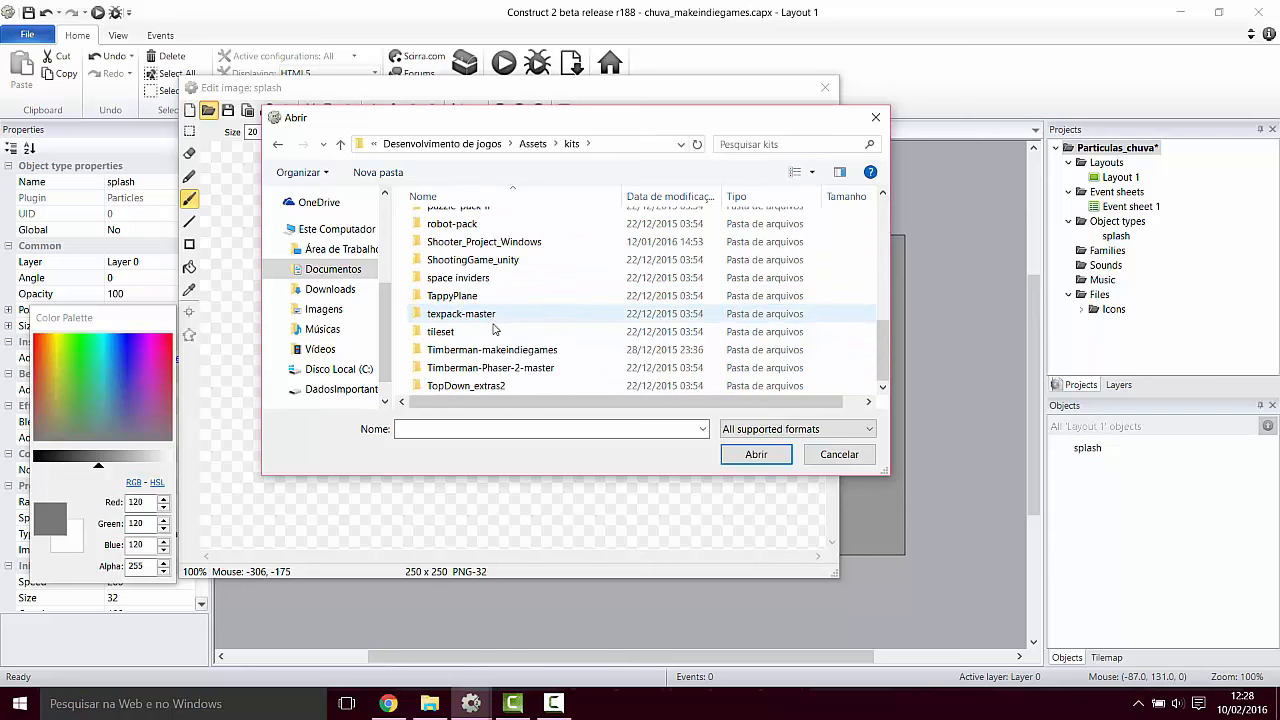
{"action": "scroll", "coordinate": [466, 305], "scroll_direction": "up", "scroll_amount": 2}
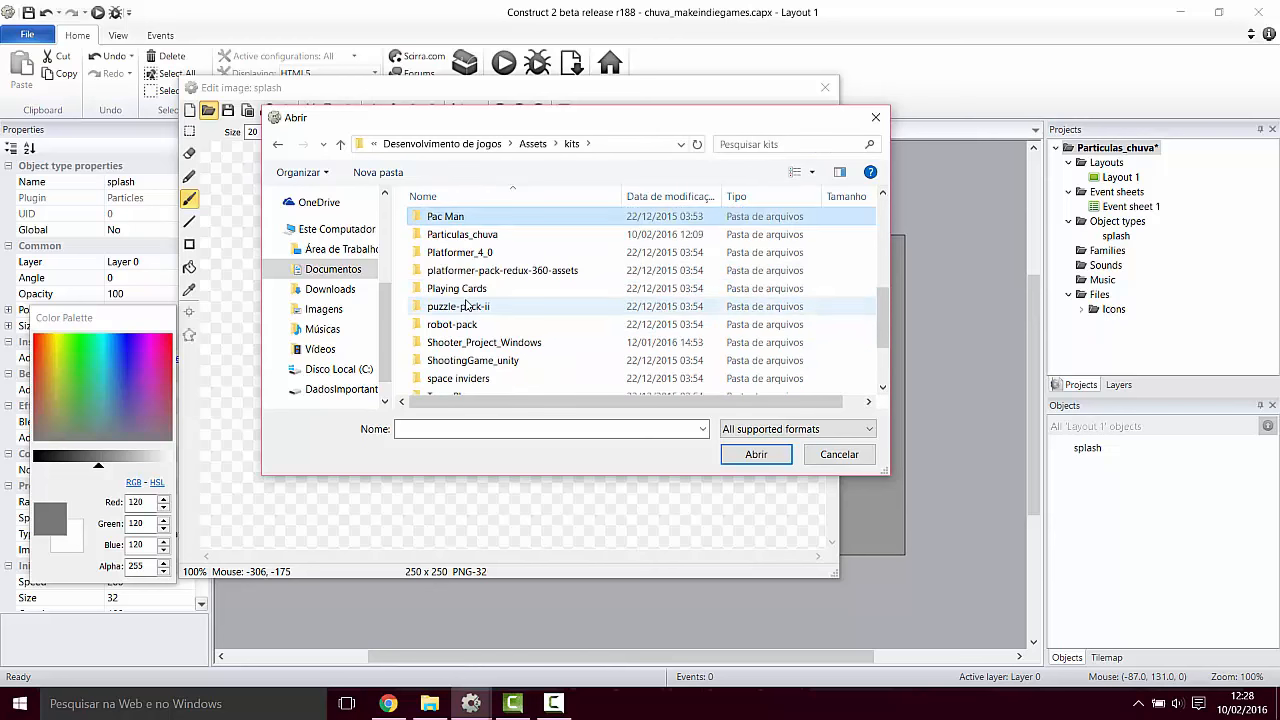
{"action": "key", "text": "Down"}
{"action": "key", "text": "Return"}
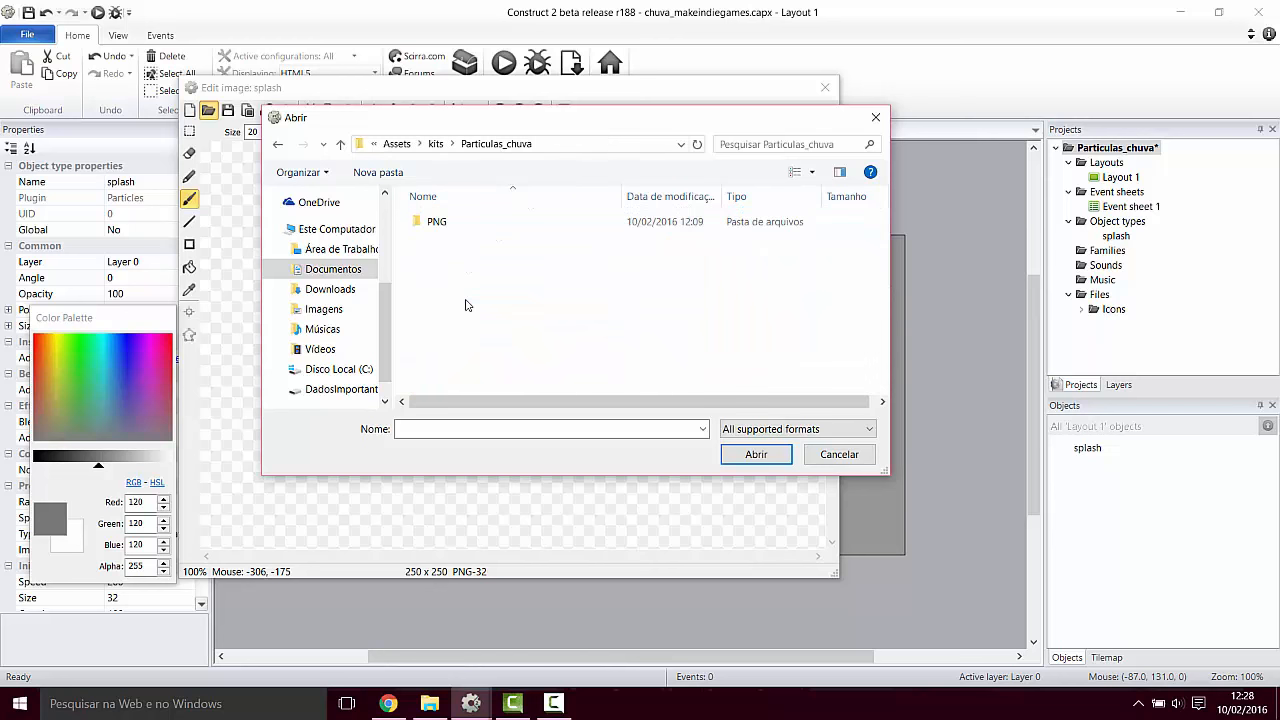
{"action": "double_click", "coordinate": [425, 222]}
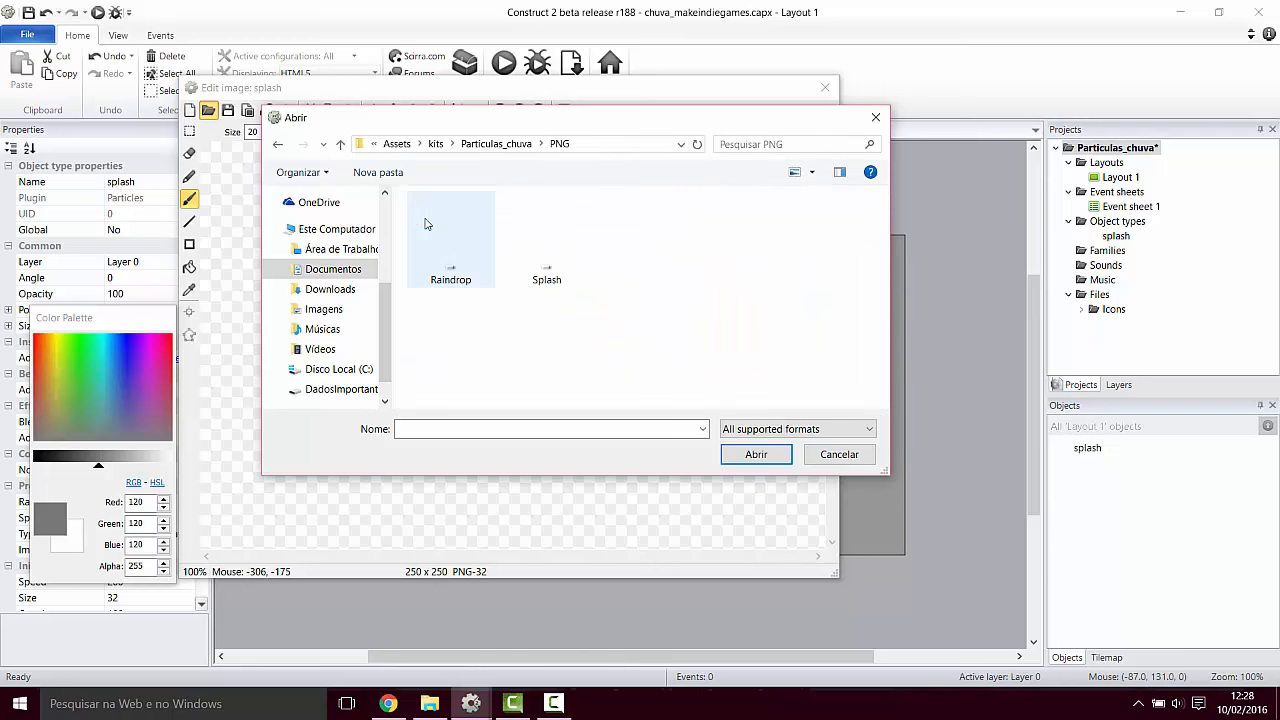
{"action": "left_click", "coordinate": [545, 275]}
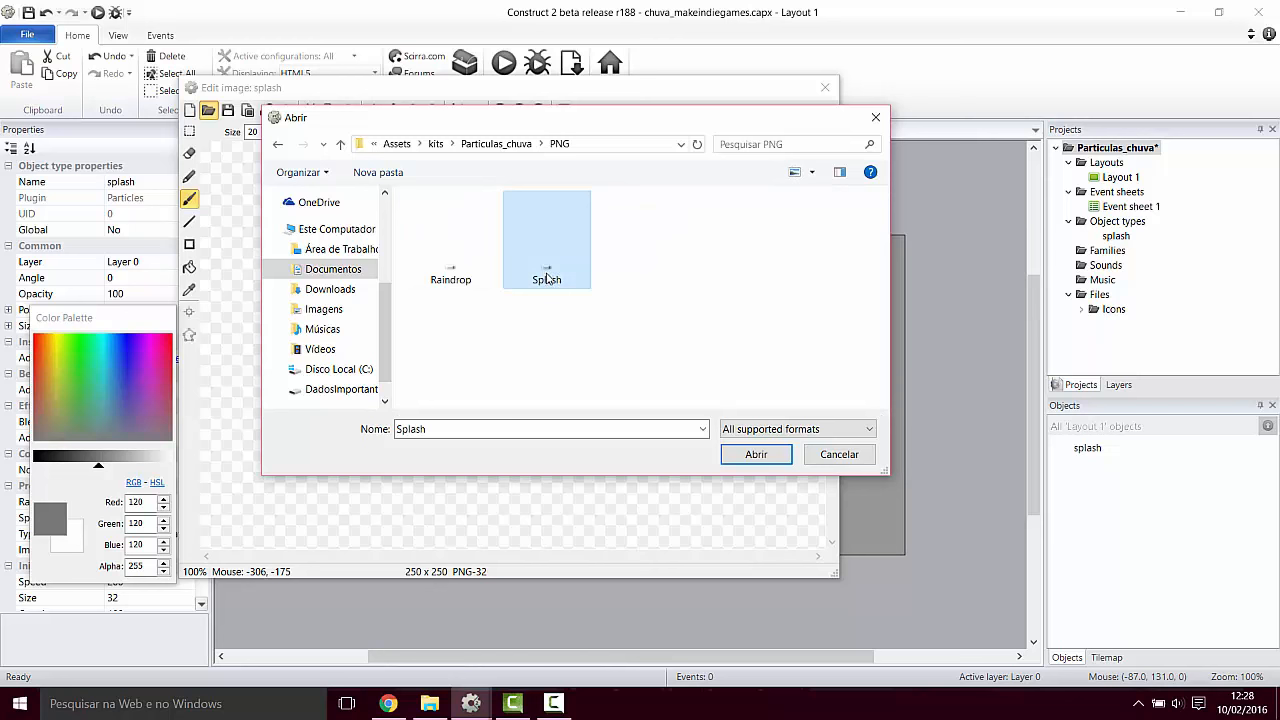
{"action": "left_click", "coordinate": [750, 455]}
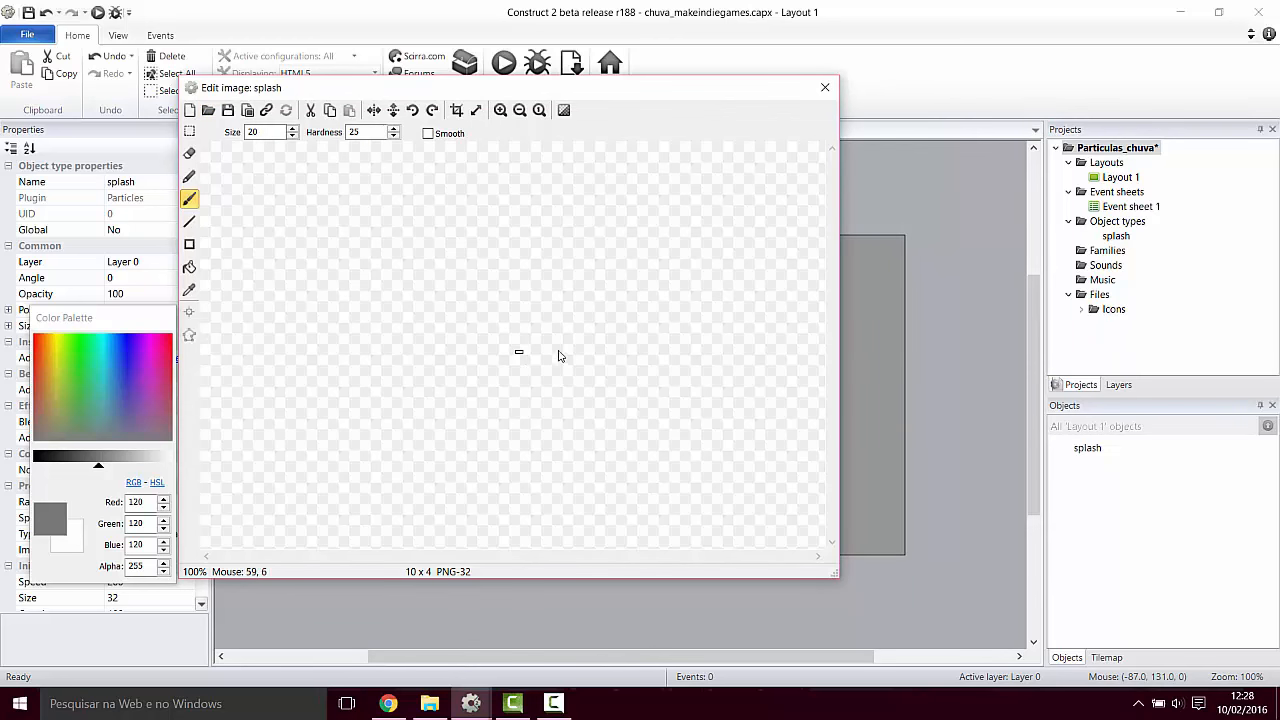
{"action": "left_click", "coordinate": [826, 90]}
Step: Move the splash particle object fully outside the layout's left edge, to about -133, 128
{"action": "left_click", "coordinate": [286, 403]}
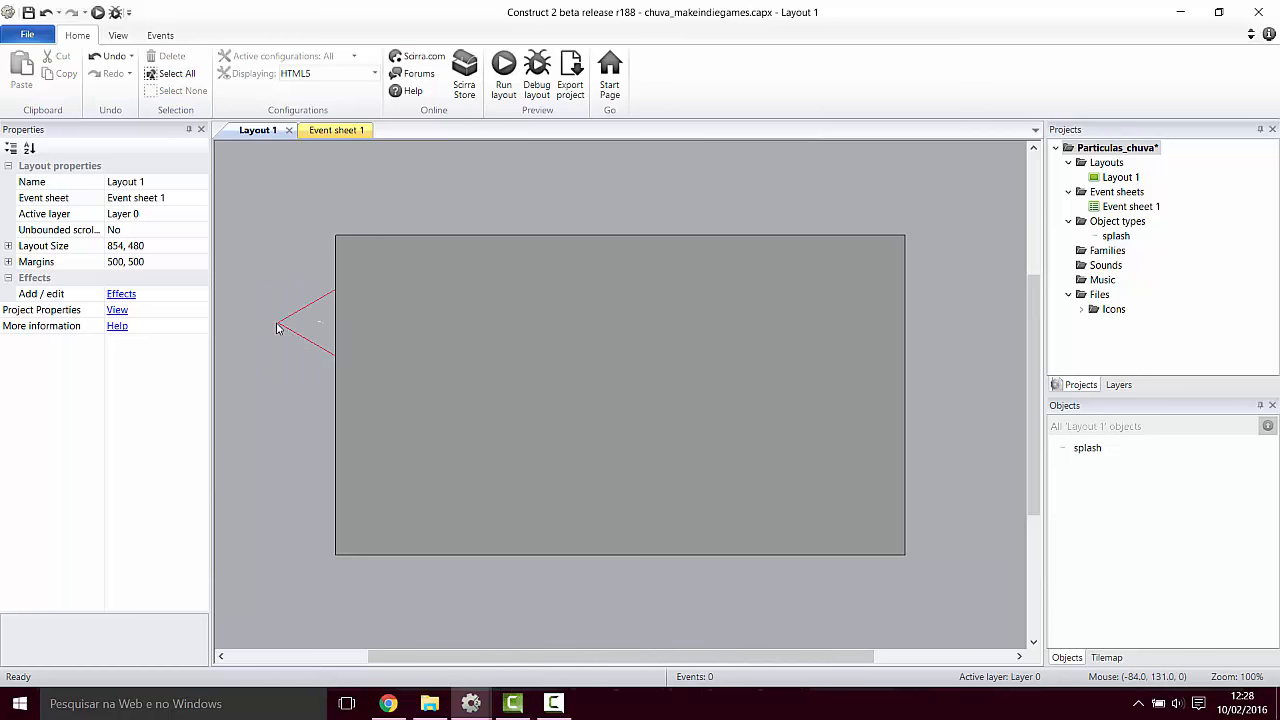
{"action": "left_click_drag", "start_coordinate": [279, 326], "coordinate": [251, 323]}
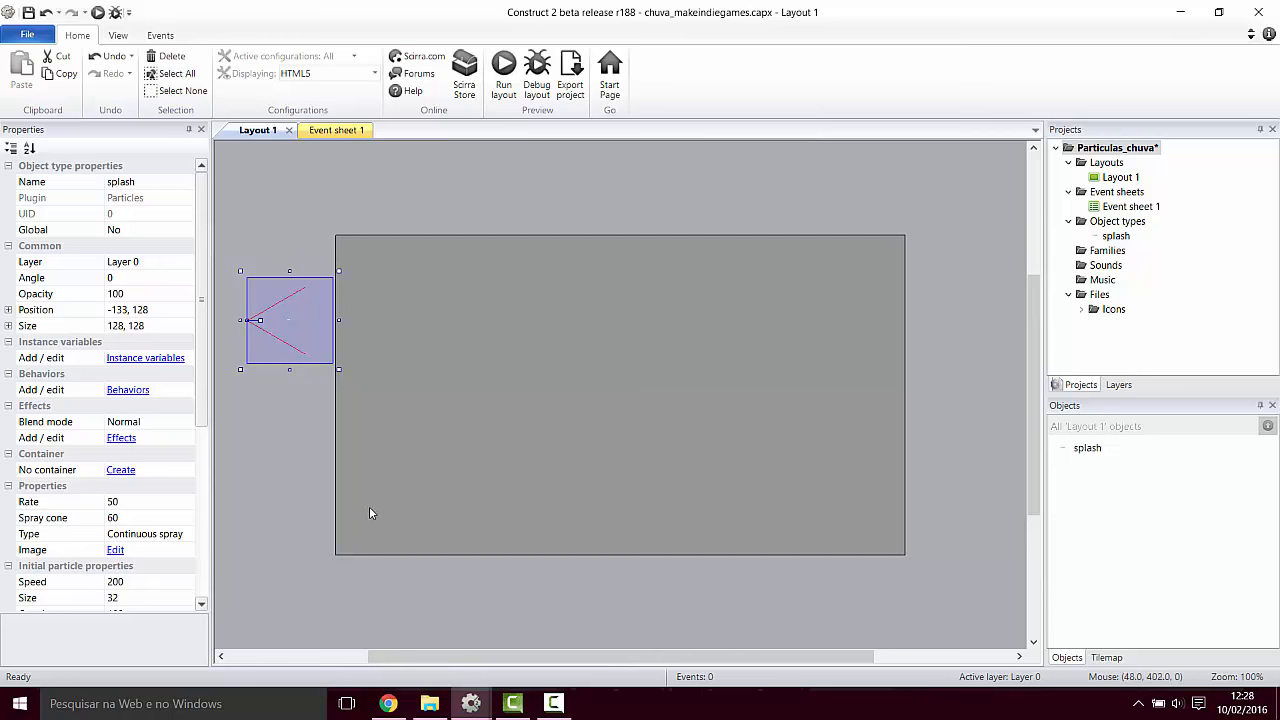
Step: Switch to the Chuva_prototipo project and inspect the reference Raindrop sprite and its name
{"action": "left_click", "coordinate": [298, 504]}
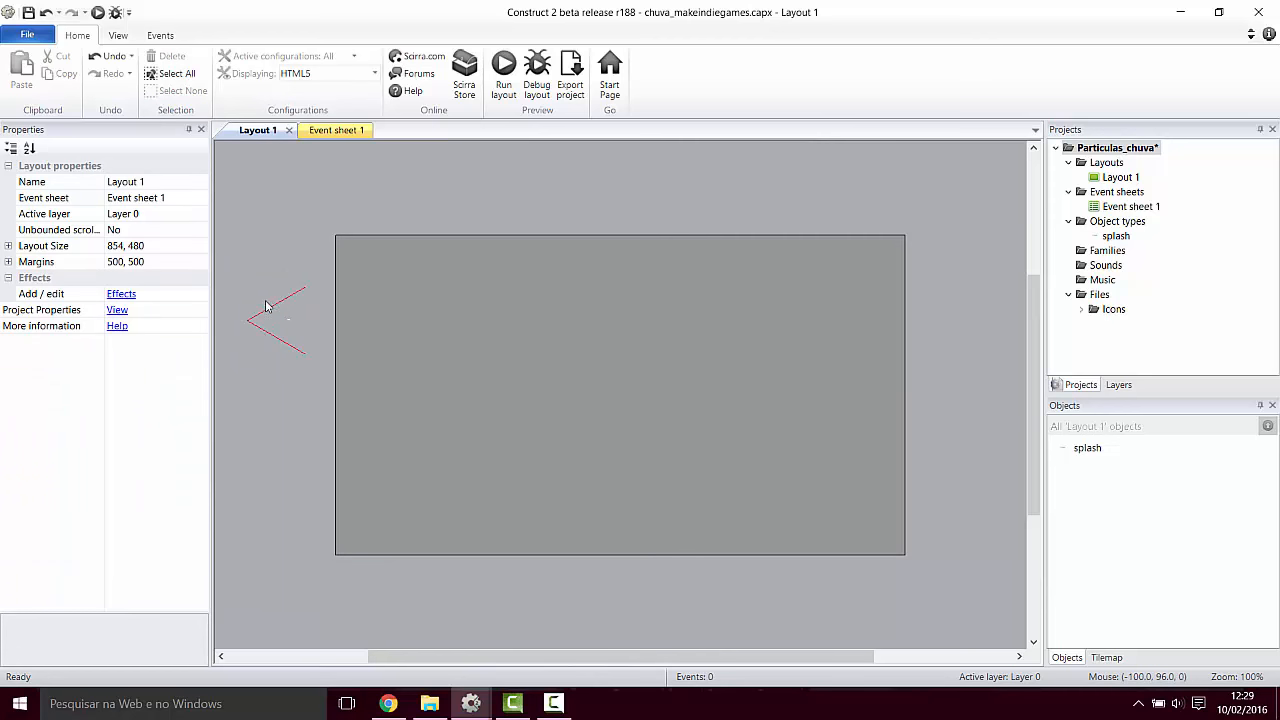
{"action": "left_click", "coordinate": [482, 706]}
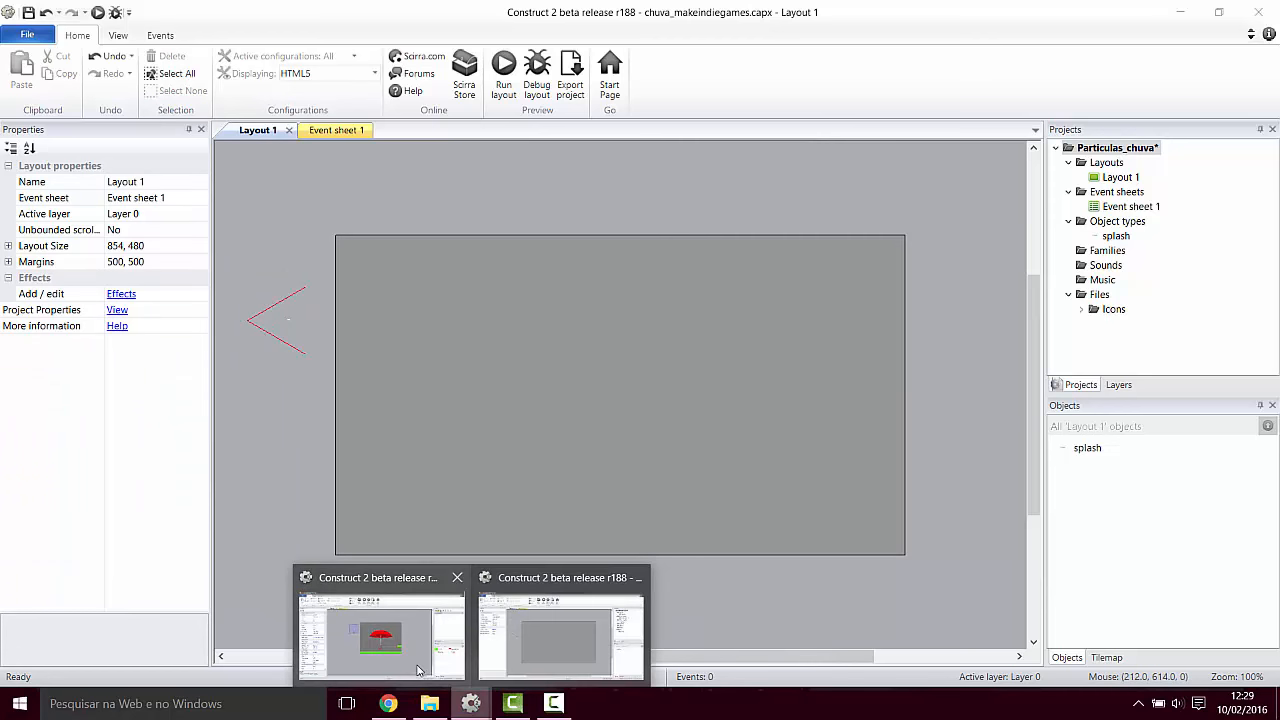
{"action": "left_click", "coordinate": [418, 669]}
{"action": "left_click", "coordinate": [420, 340]}
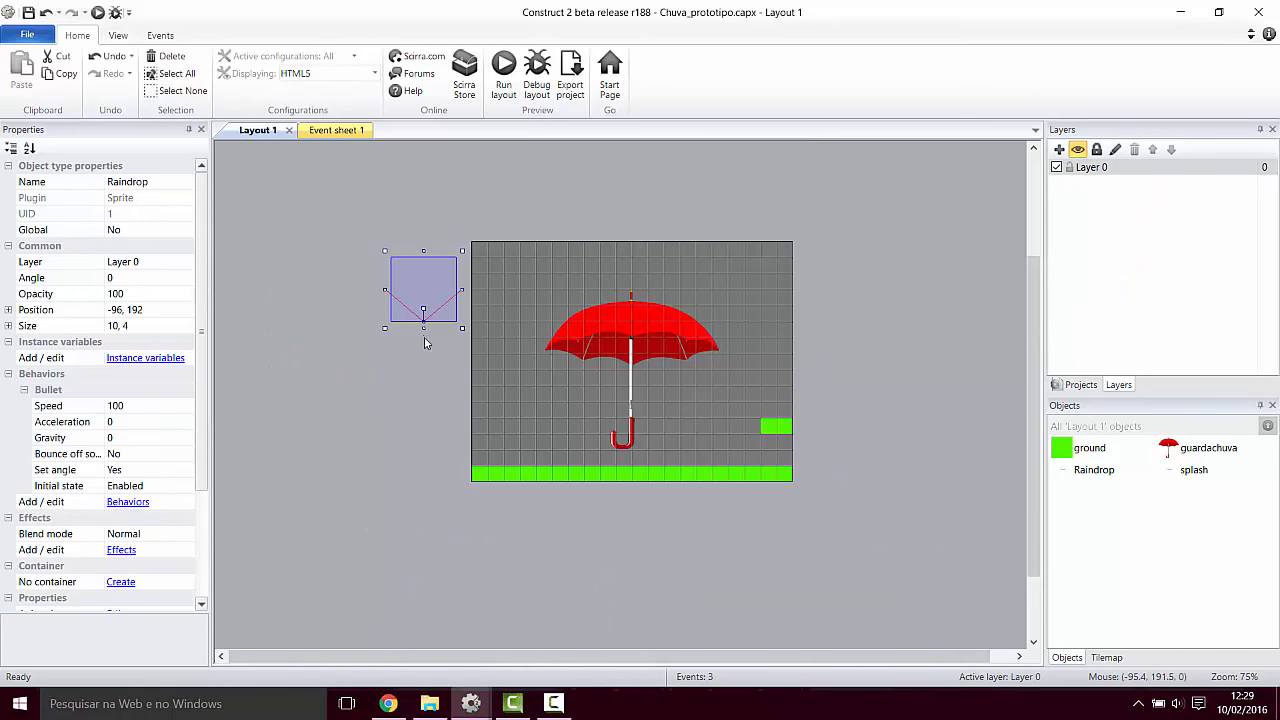
{"action": "left_click", "coordinate": [136, 184]}
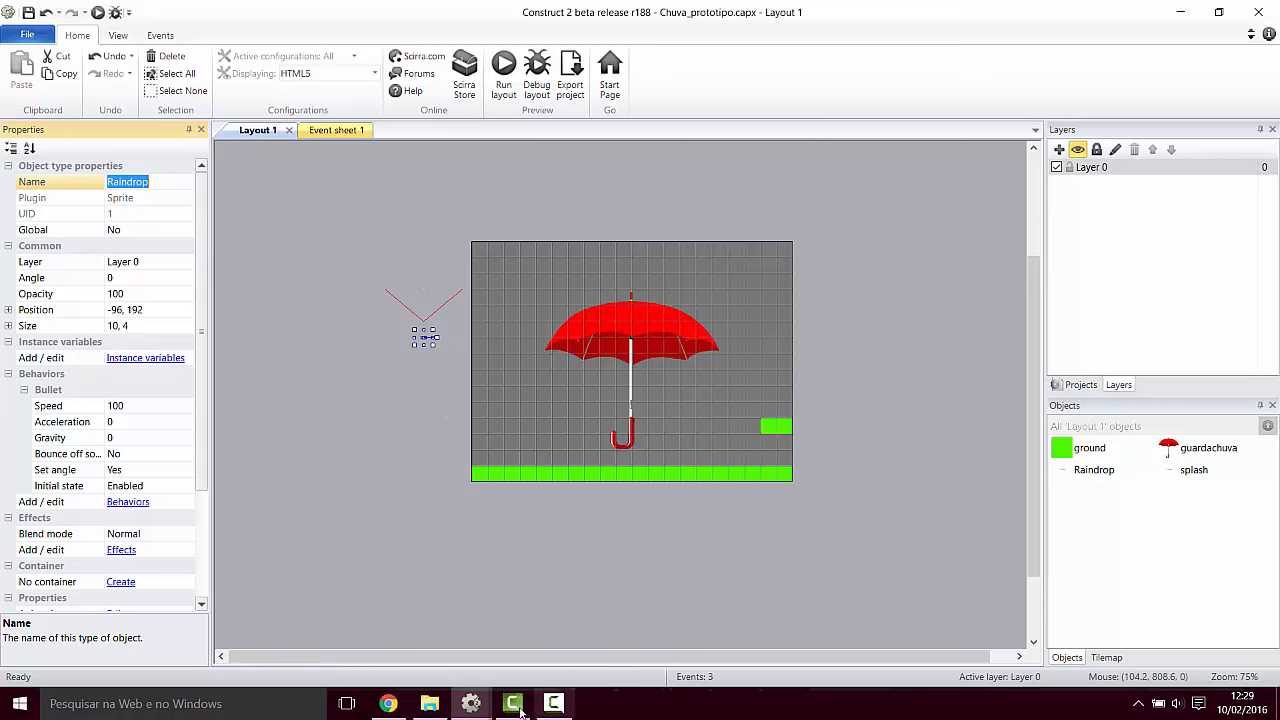
Step: Return to the chuva_makeindiegames project and insert a Sprite named Raindrop outside the layout's left edge, below splash, at about -76, 256
{"action": "left_click", "coordinate": [471, 703]}
{"action": "left_click", "coordinate": [522, 657]}
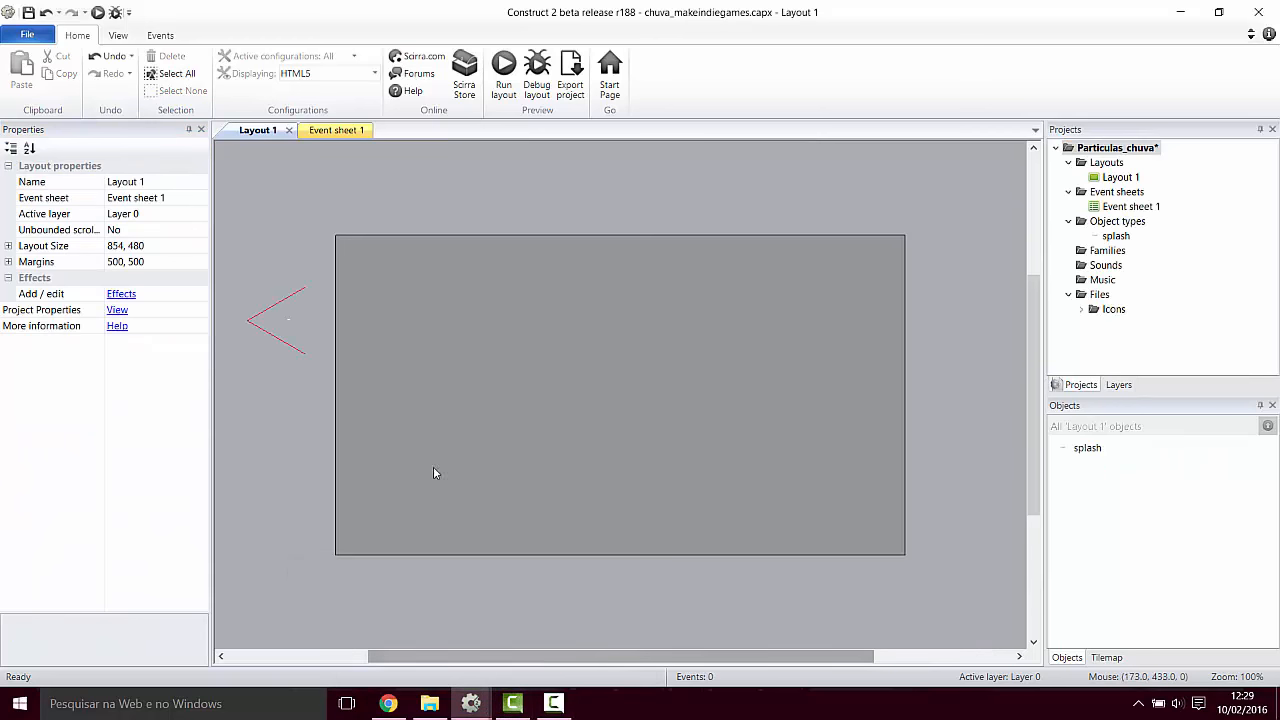
{"action": "left_click", "coordinate": [279, 326]}
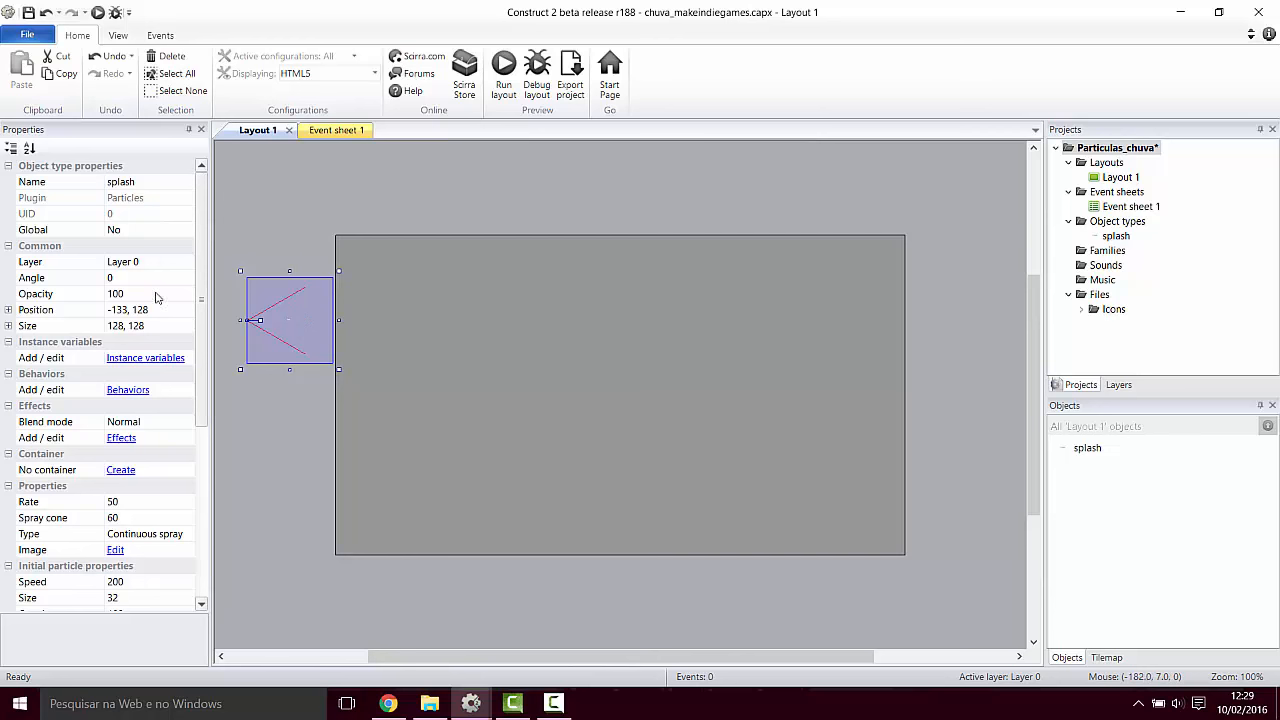
{"action": "left_click", "coordinate": [281, 417]}
{"action": "double_click", "coordinate": [287, 416]}
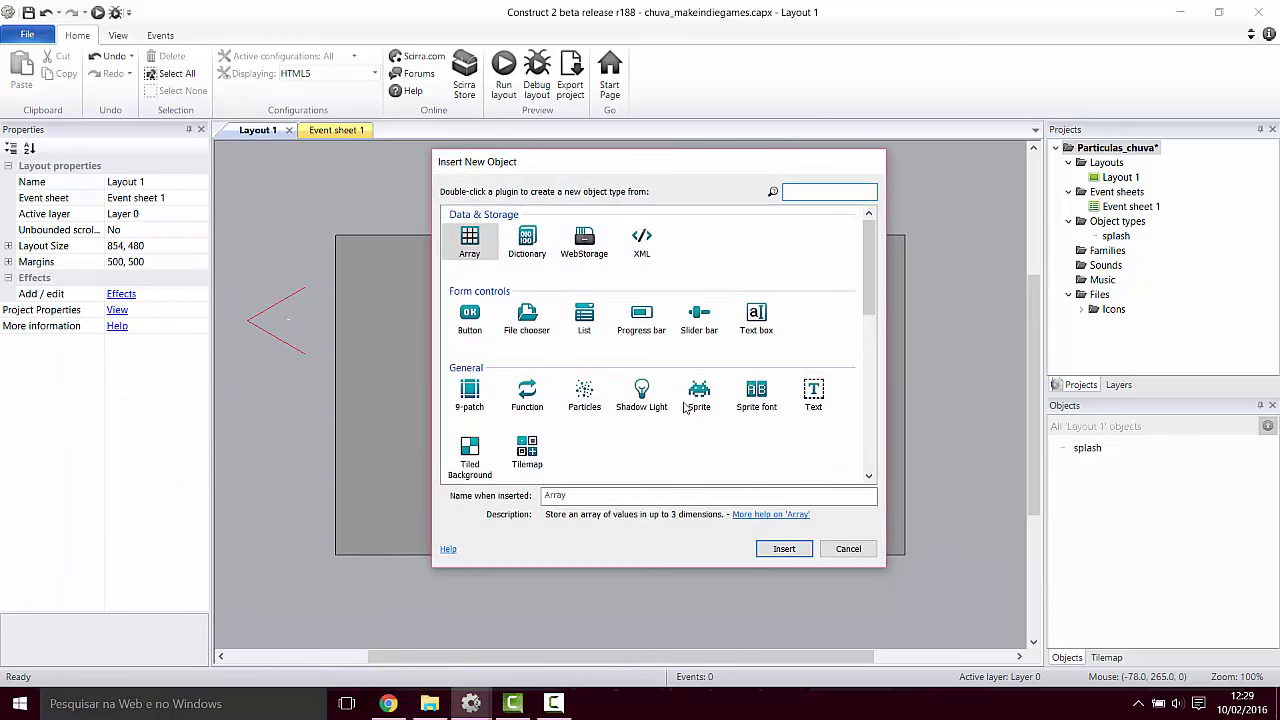
{"action": "double_click", "coordinate": [632, 495]}
{"action": "type", "text": "Raindrop"}
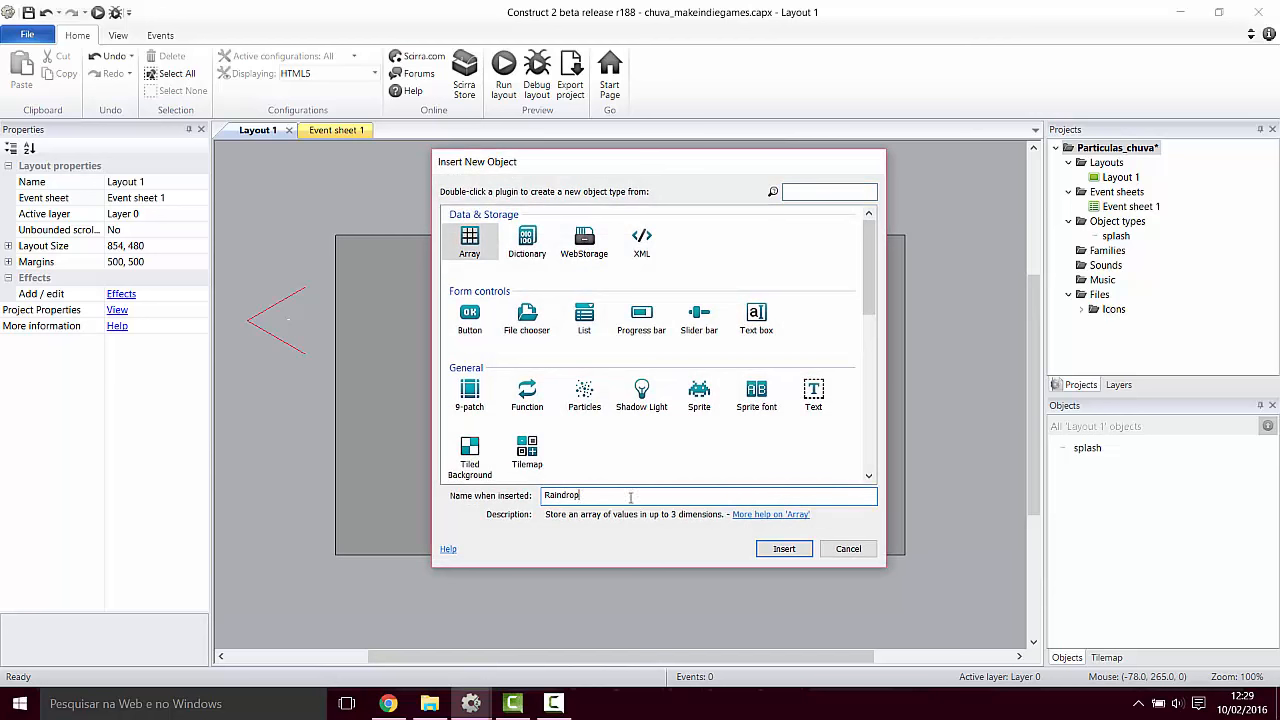
{"action": "left_click", "coordinate": [699, 396]}
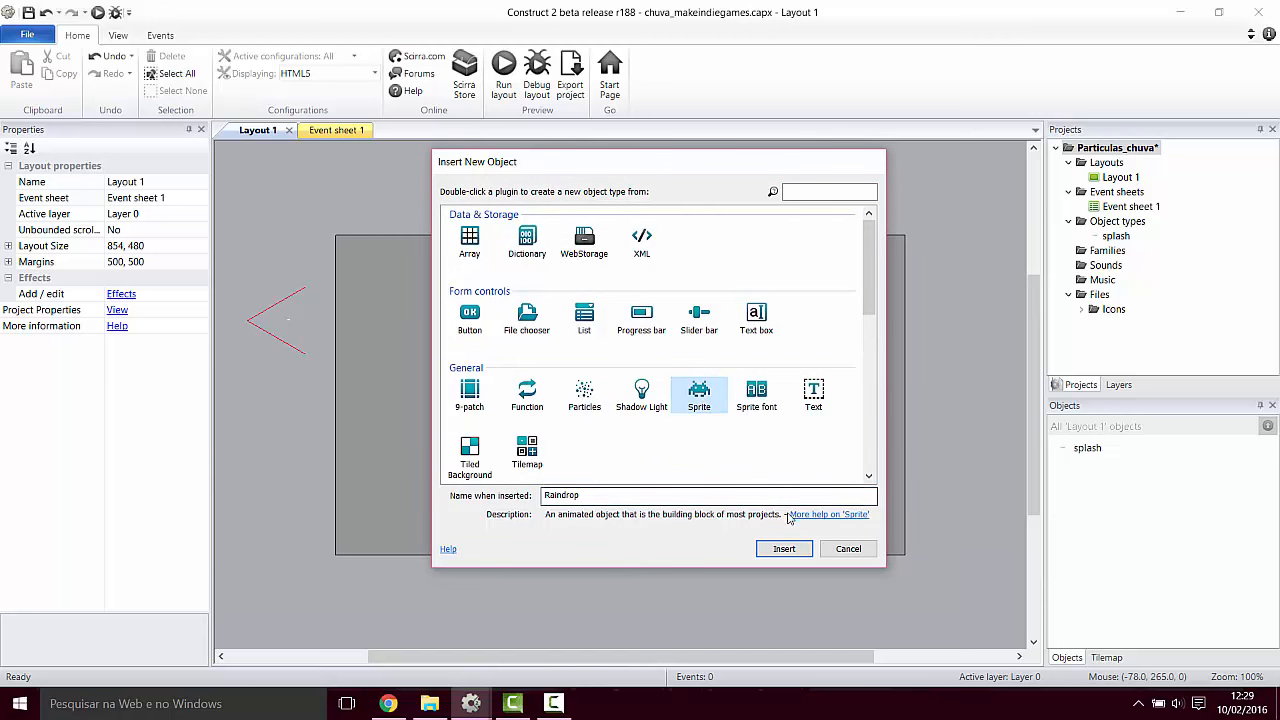
{"action": "left_click", "coordinate": [782, 549]}
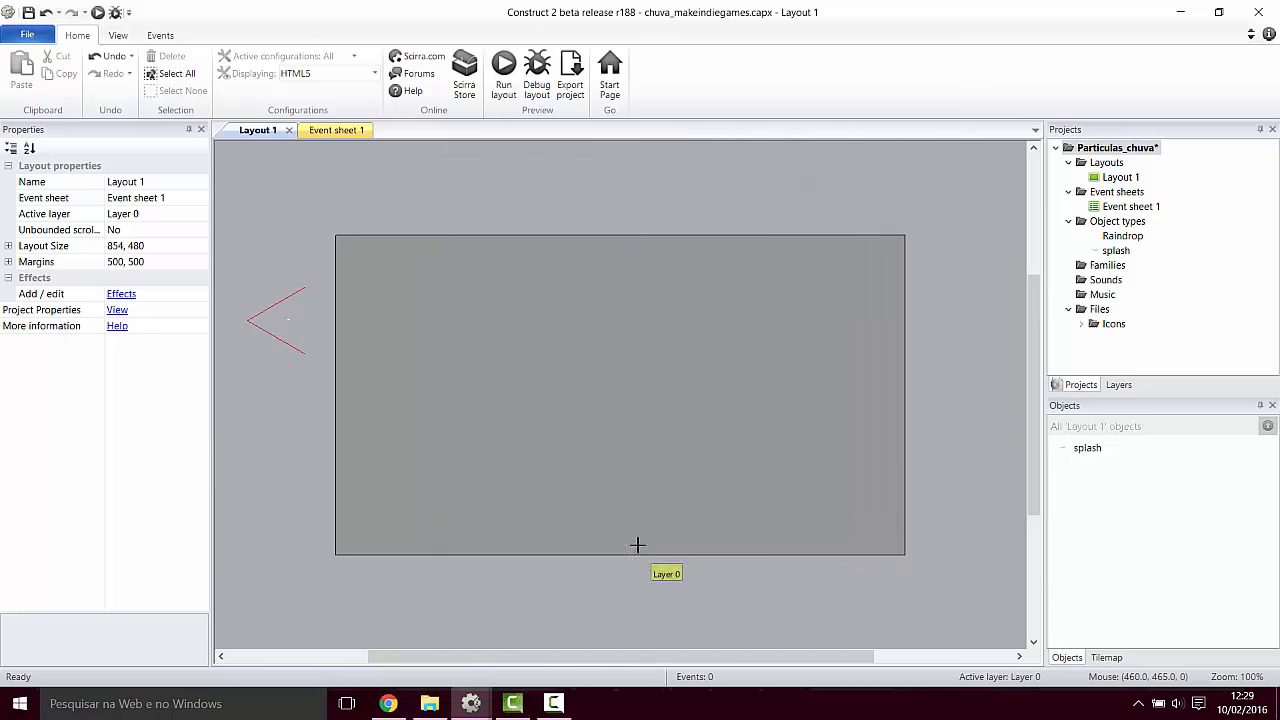
{"action": "left_click", "coordinate": [286, 414]}
Step: Load the Raindrop image from the Particulas_chuva PNG folder into the Raindrop sprite and close the image editor
{"action": "left_click", "coordinate": [207, 110]}
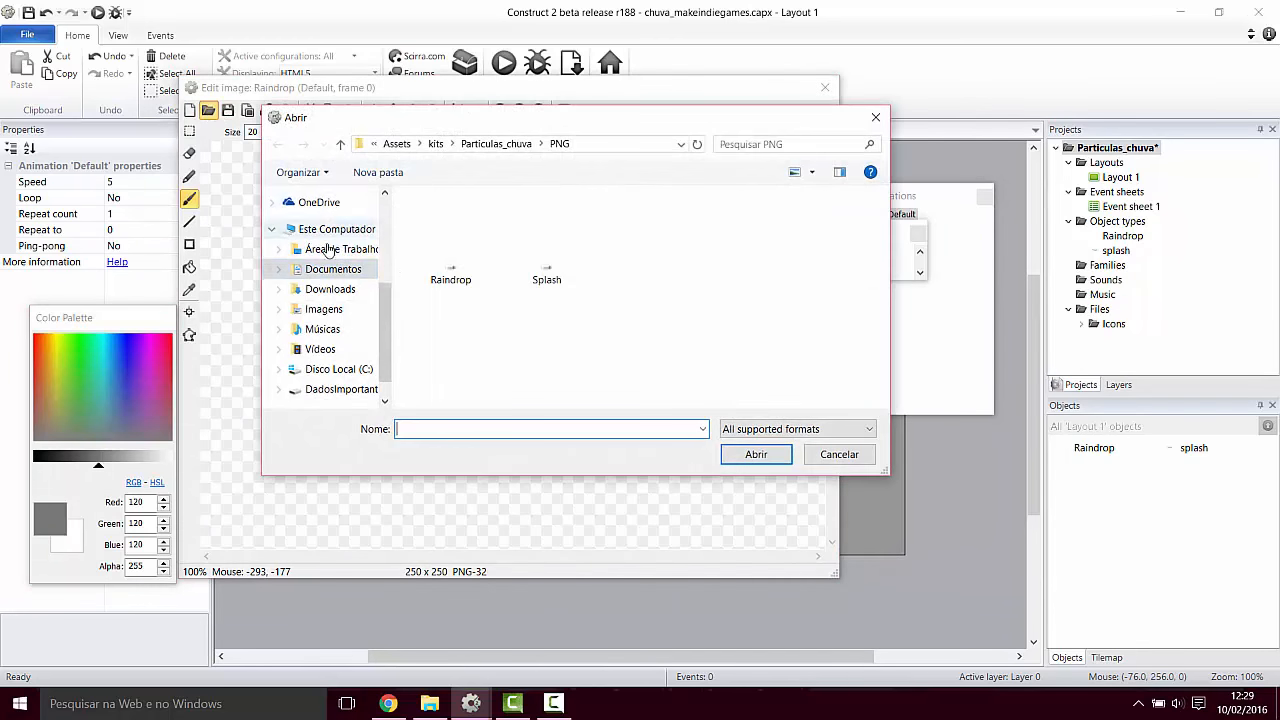
{"action": "left_click", "coordinate": [448, 262]}
{"action": "left_click", "coordinate": [752, 454]}
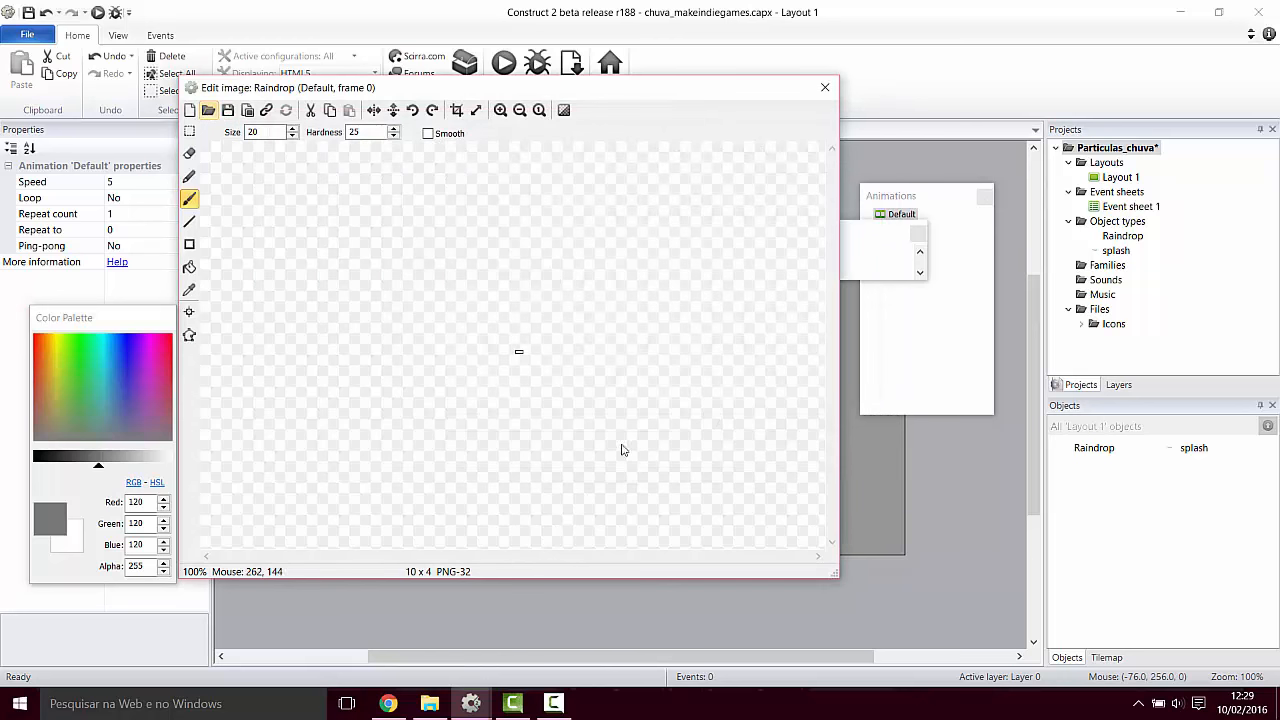
{"action": "left_click", "coordinate": [825, 87]}
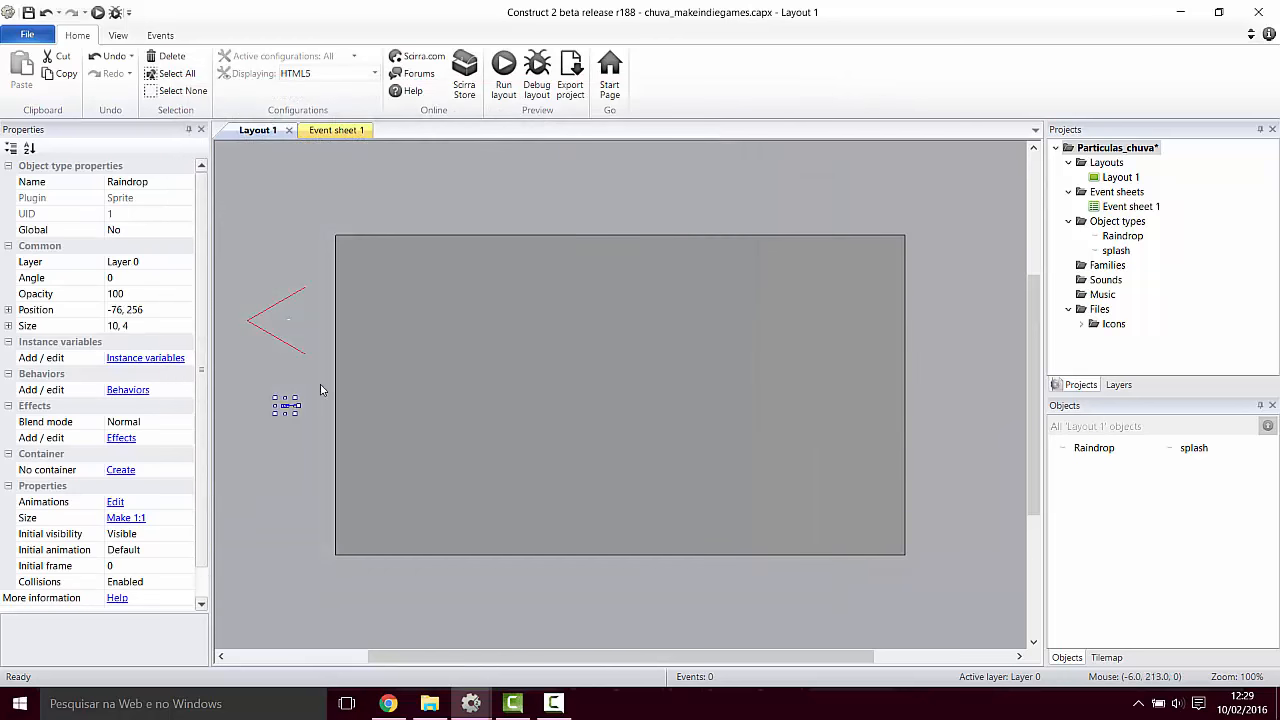
{"action": "left_click", "coordinate": [258, 438]}
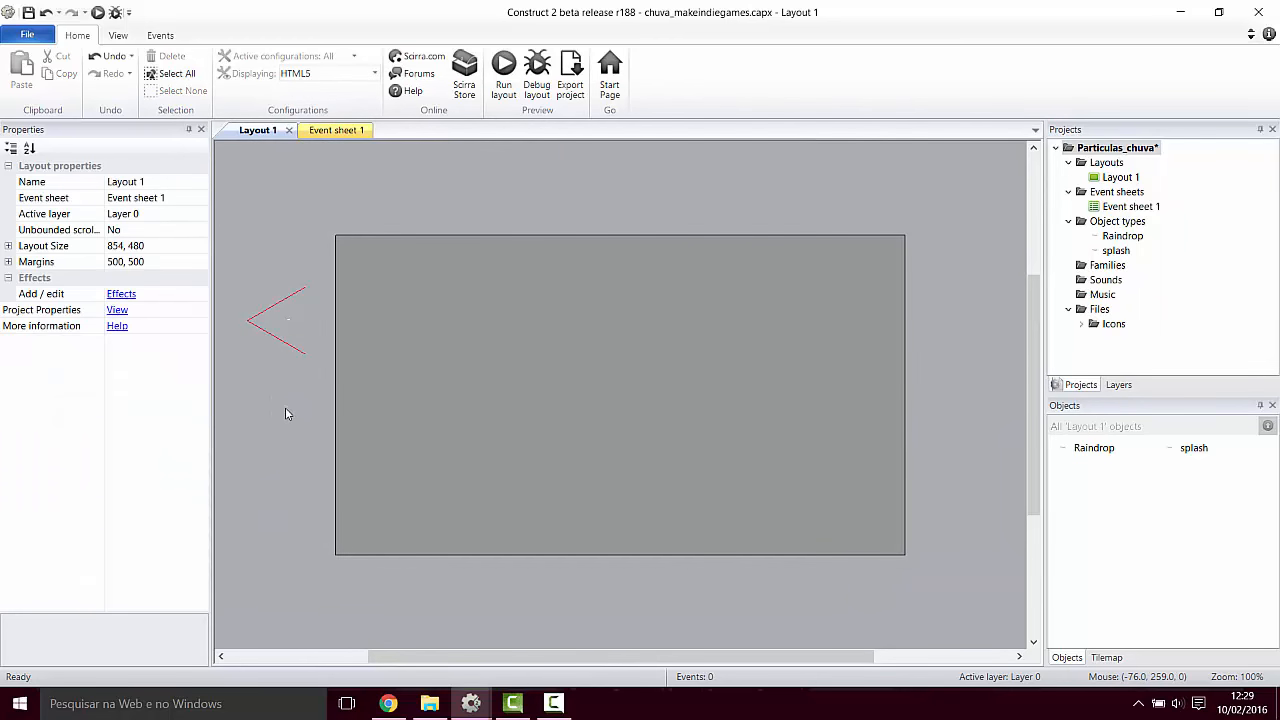
Step: Review the new Raindrop sprite's properties and compare them with the Raindrop sprite's Bullet settings in the Chuva_prototipo project
{"action": "left_click", "coordinate": [286, 408]}
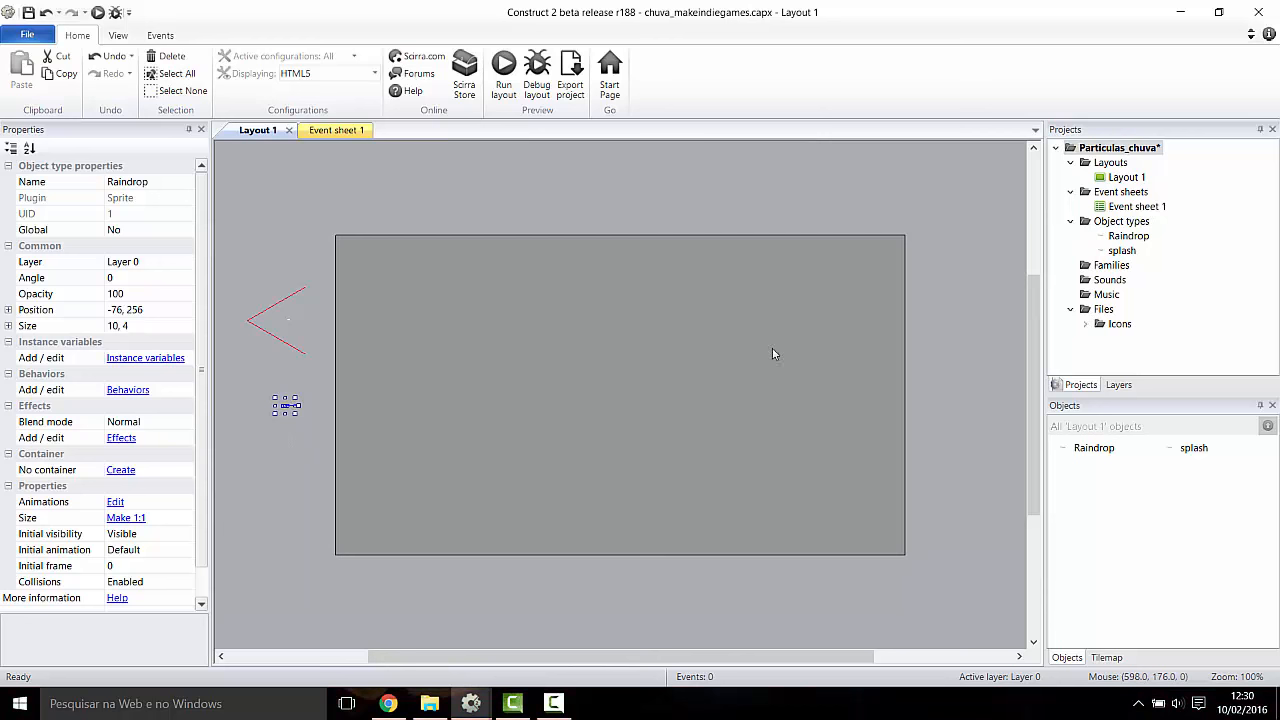
{"action": "left_click", "coordinate": [263, 485]}
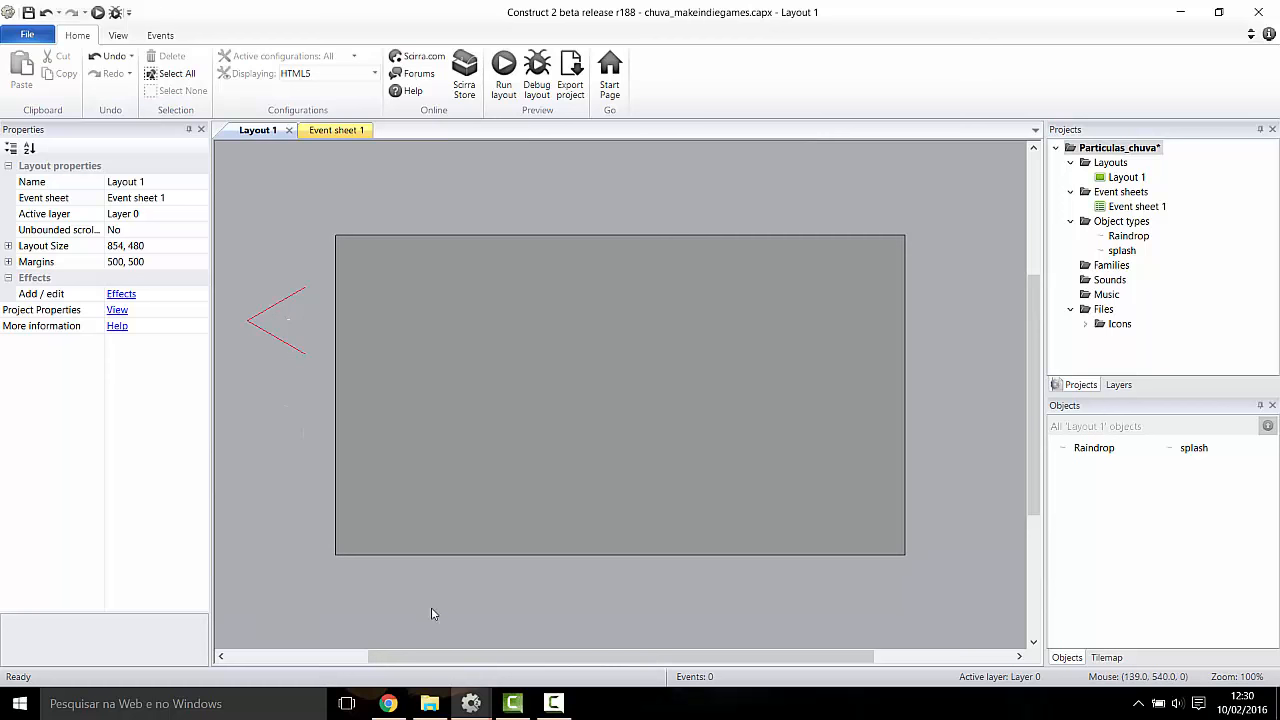
{"action": "mouse_move", "coordinate": [445, 688]}
{"action": "left_click", "coordinate": [394, 650]}
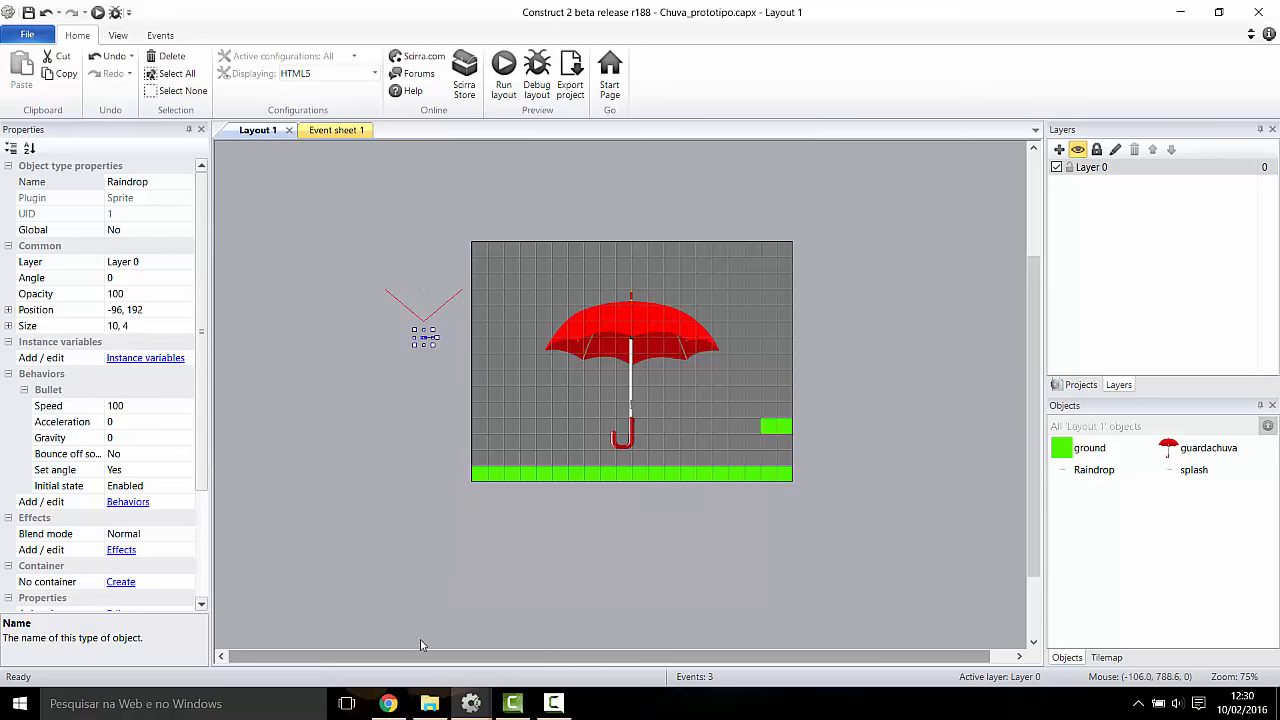
Step: Return to the chuva_makeindiegames project and add the Bullet behavior to the Raindrop sprite
{"action": "left_click", "coordinate": [472, 706]}
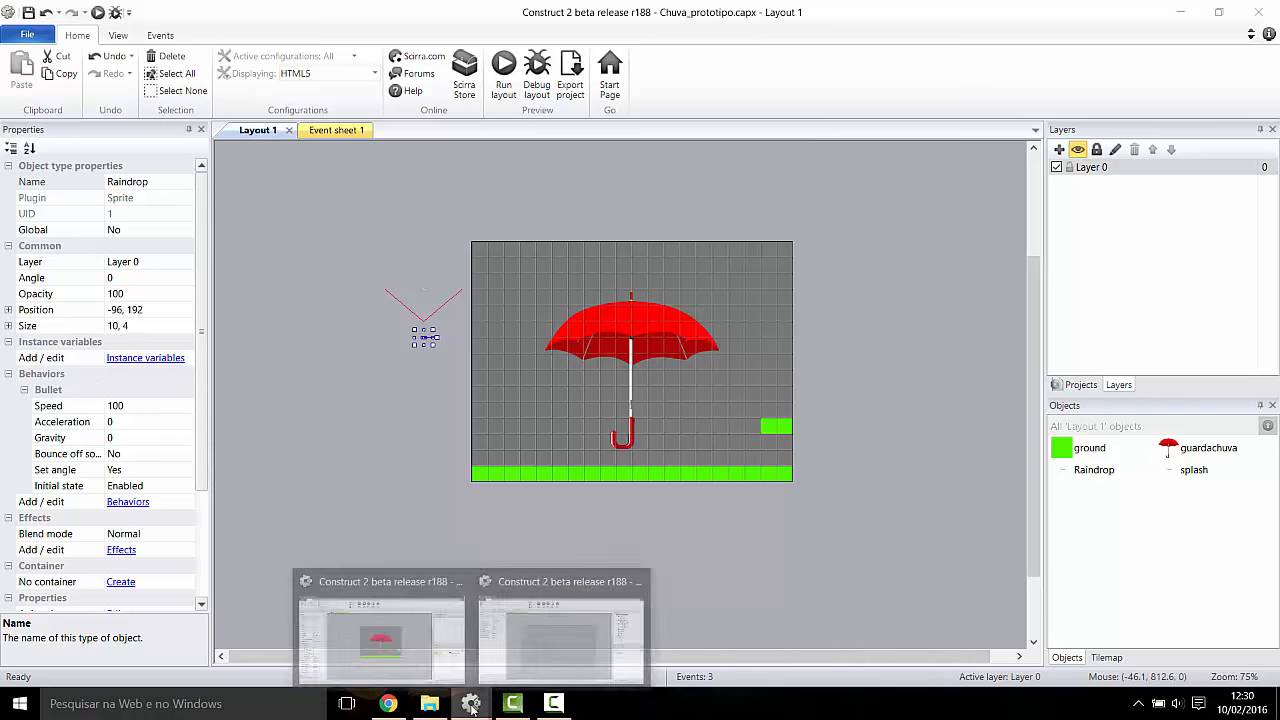
{"action": "mouse_move", "coordinate": [500, 680]}
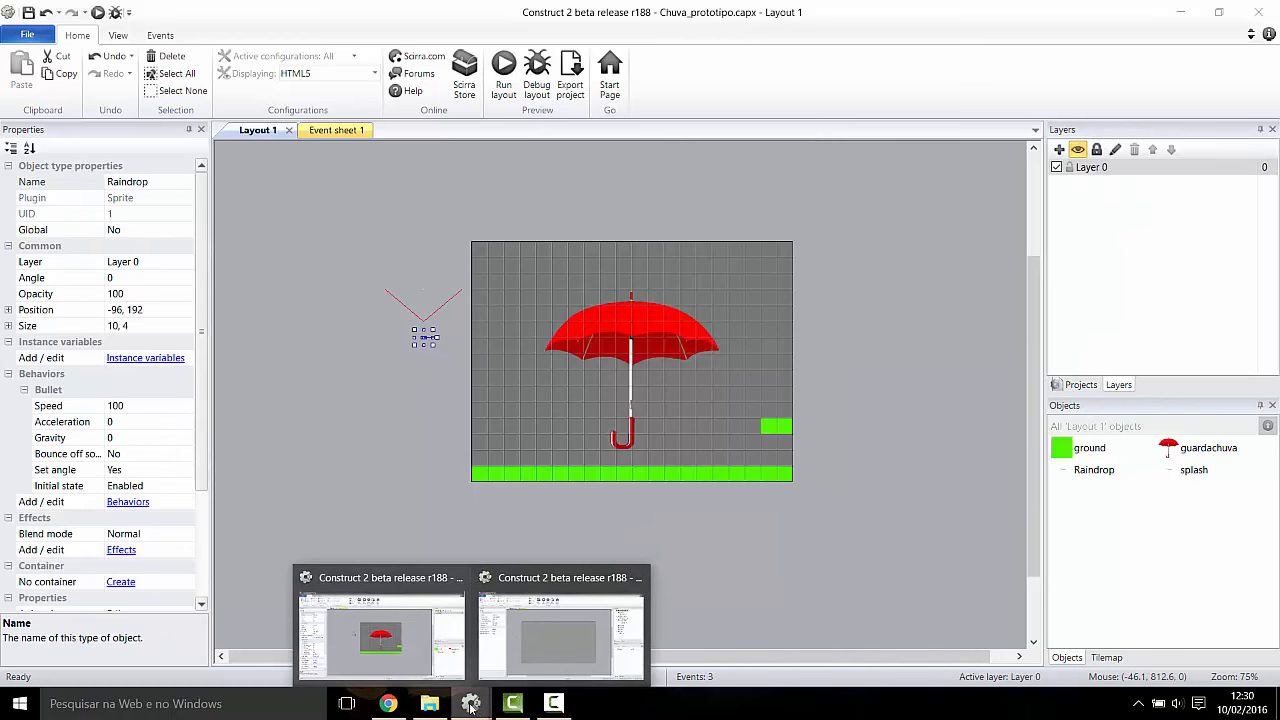
{"action": "left_click", "coordinate": [545, 650]}
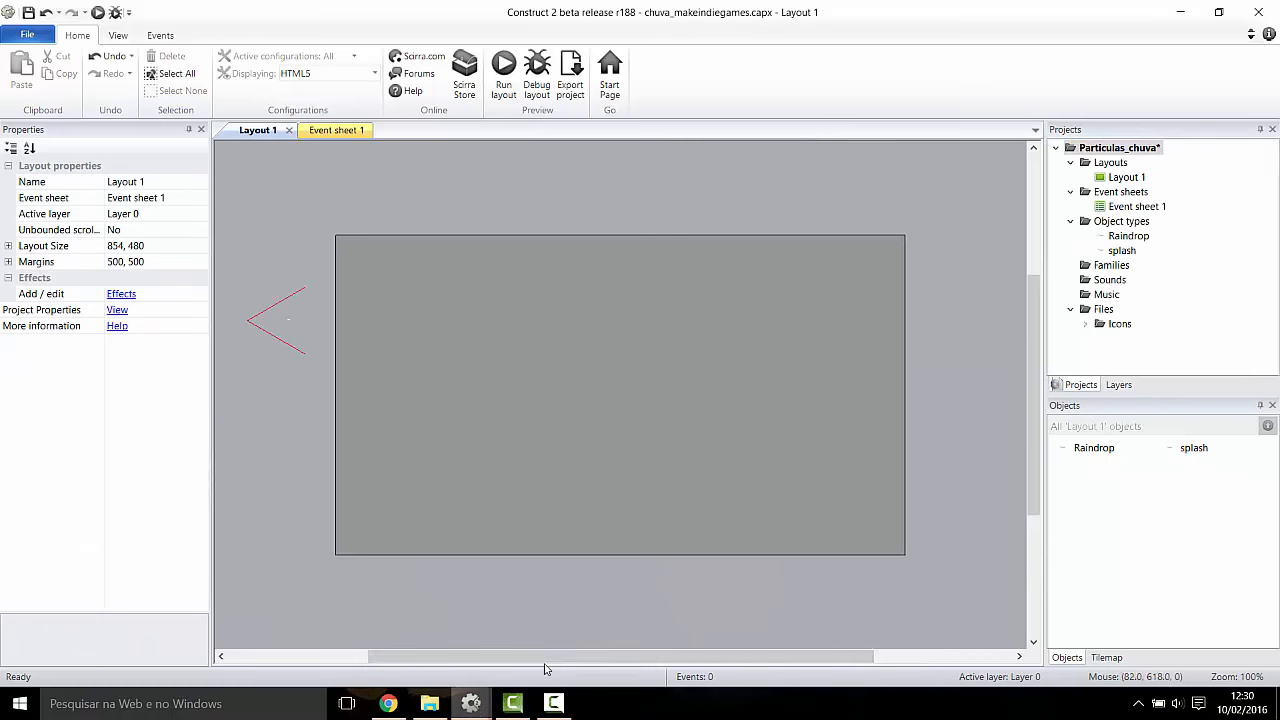
{"action": "left_click", "coordinate": [285, 407]}
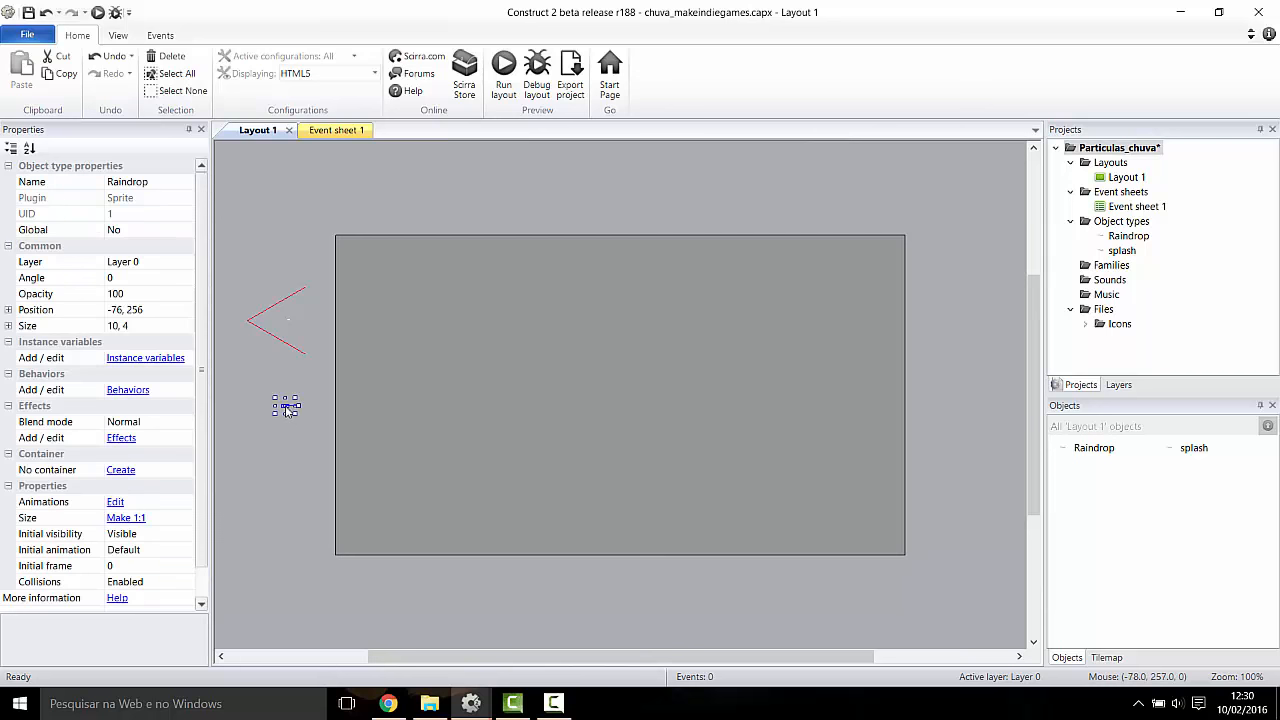
{"action": "left_click", "coordinate": [113, 390]}
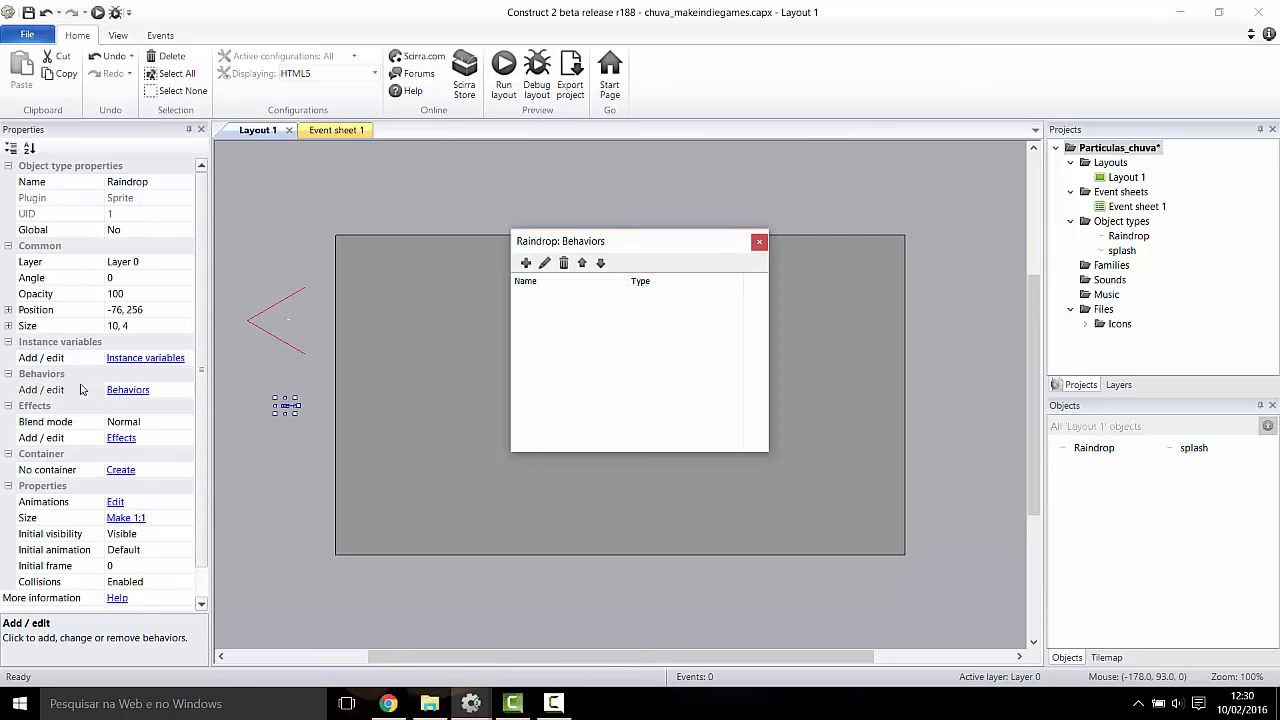
{"action": "left_click", "coordinate": [526, 262]}
{"action": "type", "text": "bu"}
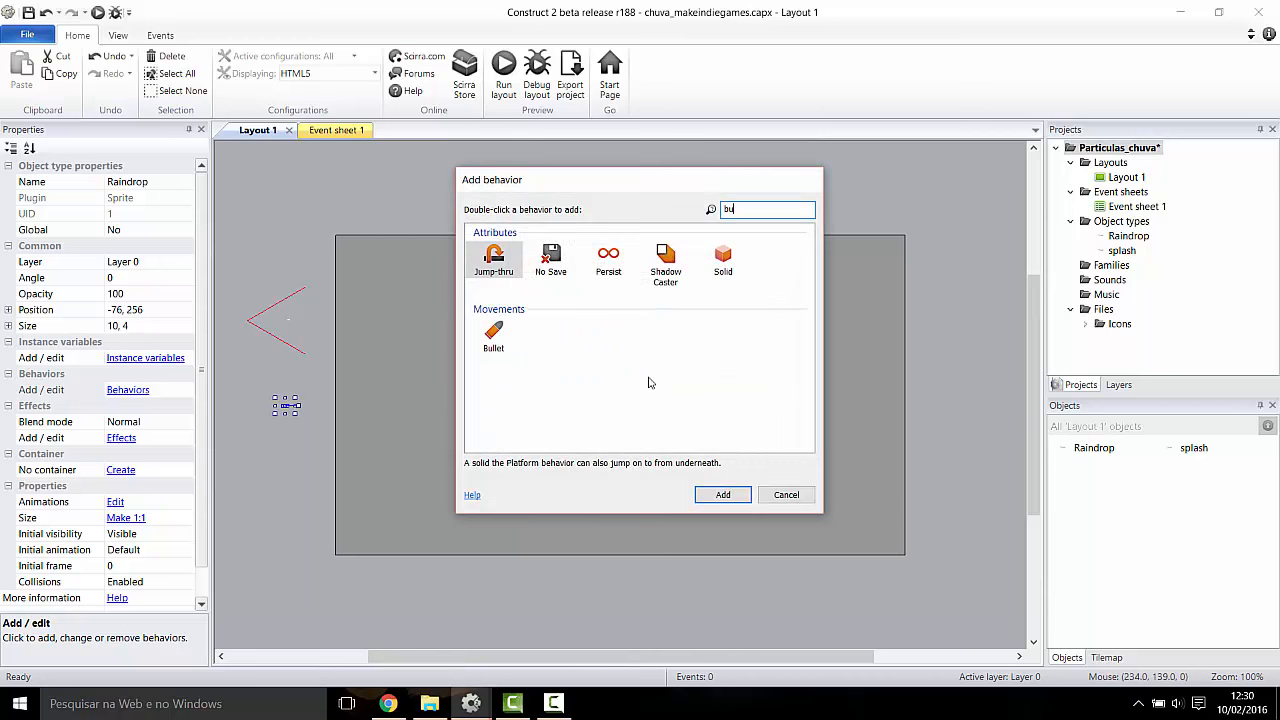
{"action": "left_click", "coordinate": [493, 335]}
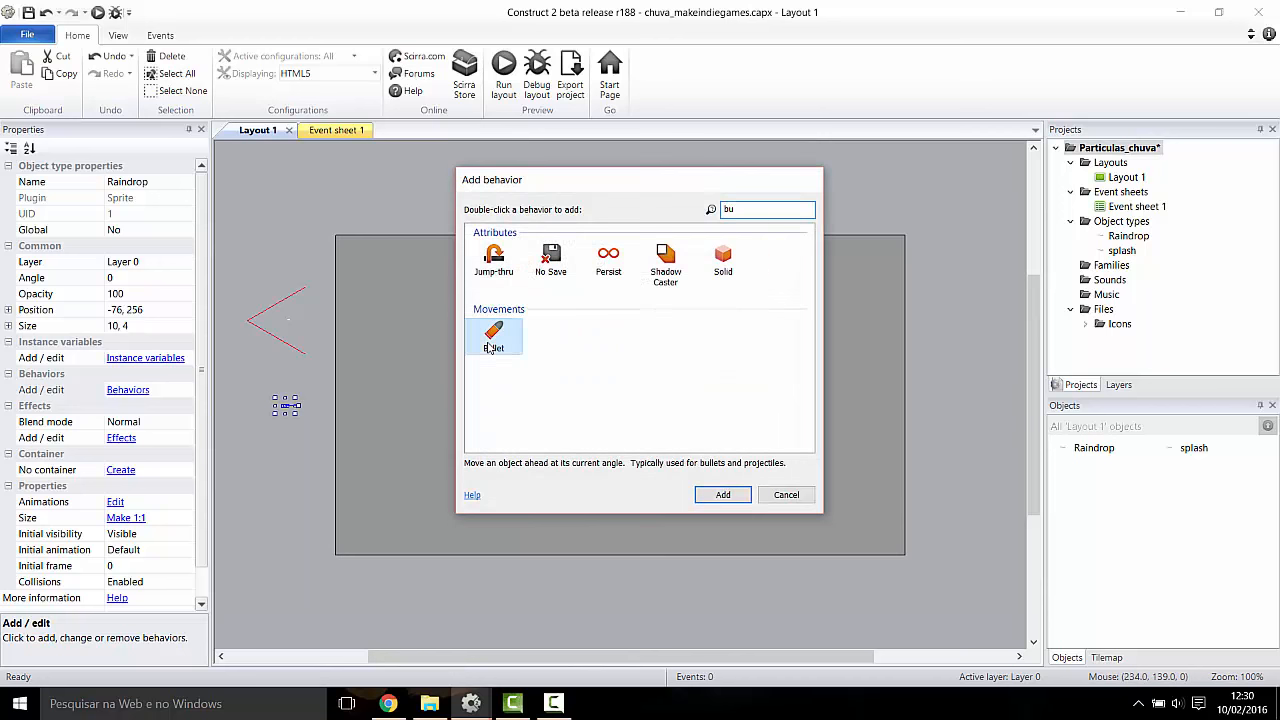
{"action": "left_click", "coordinate": [723, 494]}
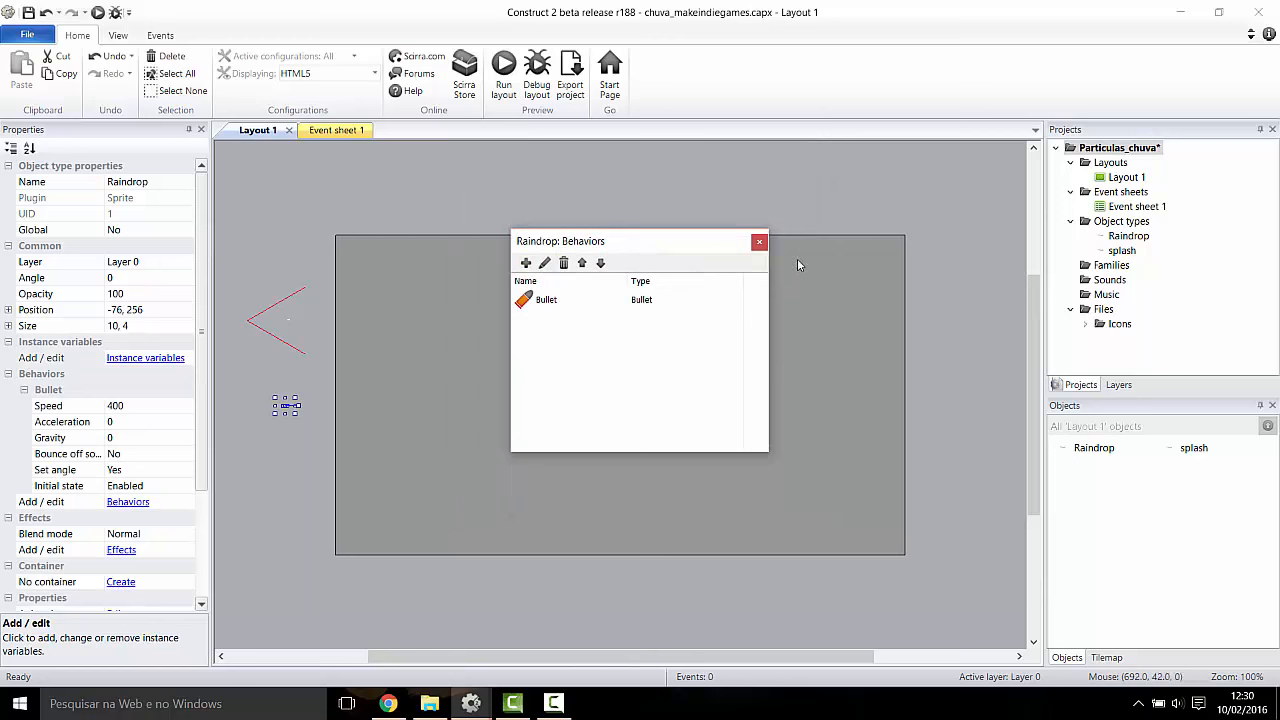
{"action": "left_click", "coordinate": [759, 241]}
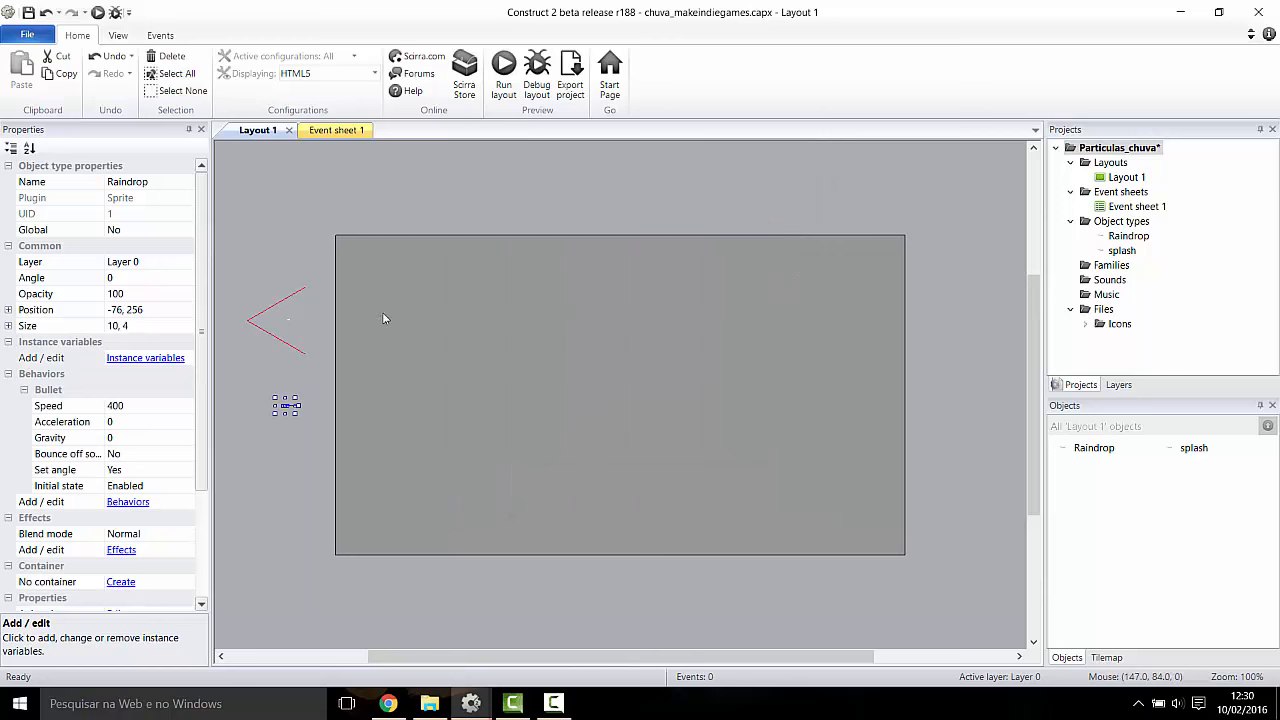
Step: Set the Raindrop sprite's Bullet speed to 100
{"action": "left_click", "coordinate": [128, 406]}
{"action": "type", "text": "1"}
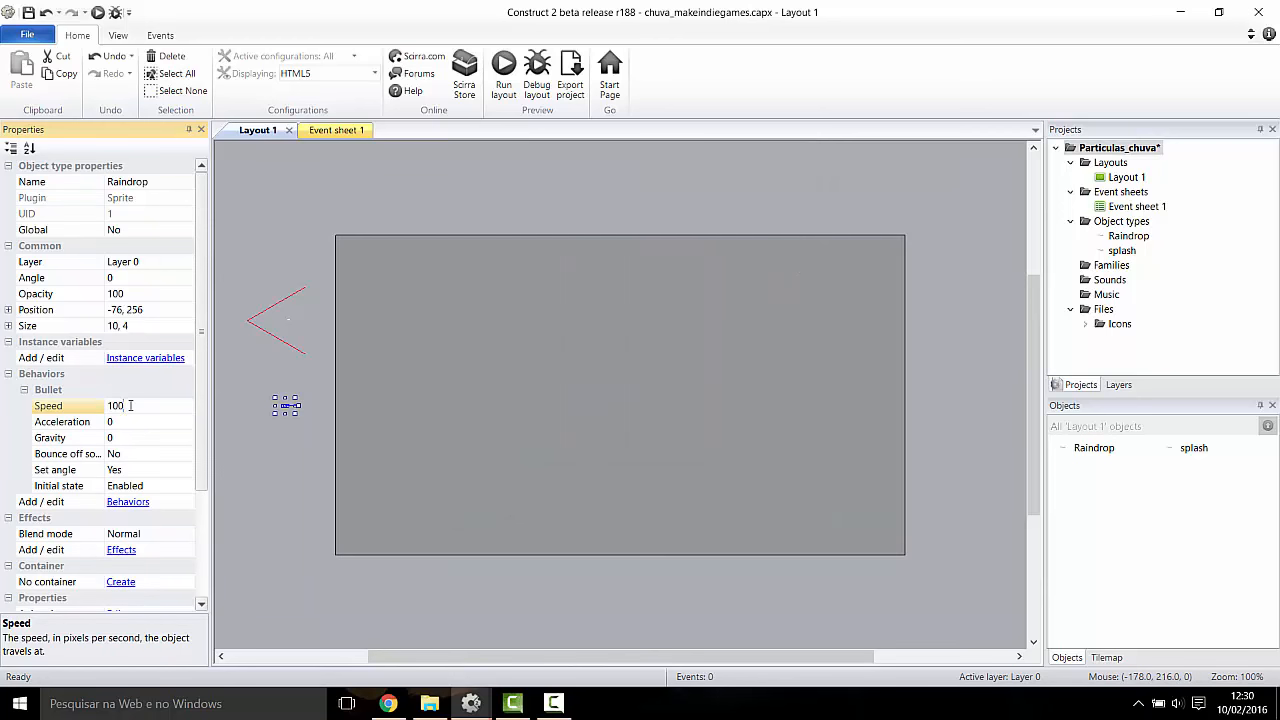
{"action": "left_click", "coordinate": [298, 445]}
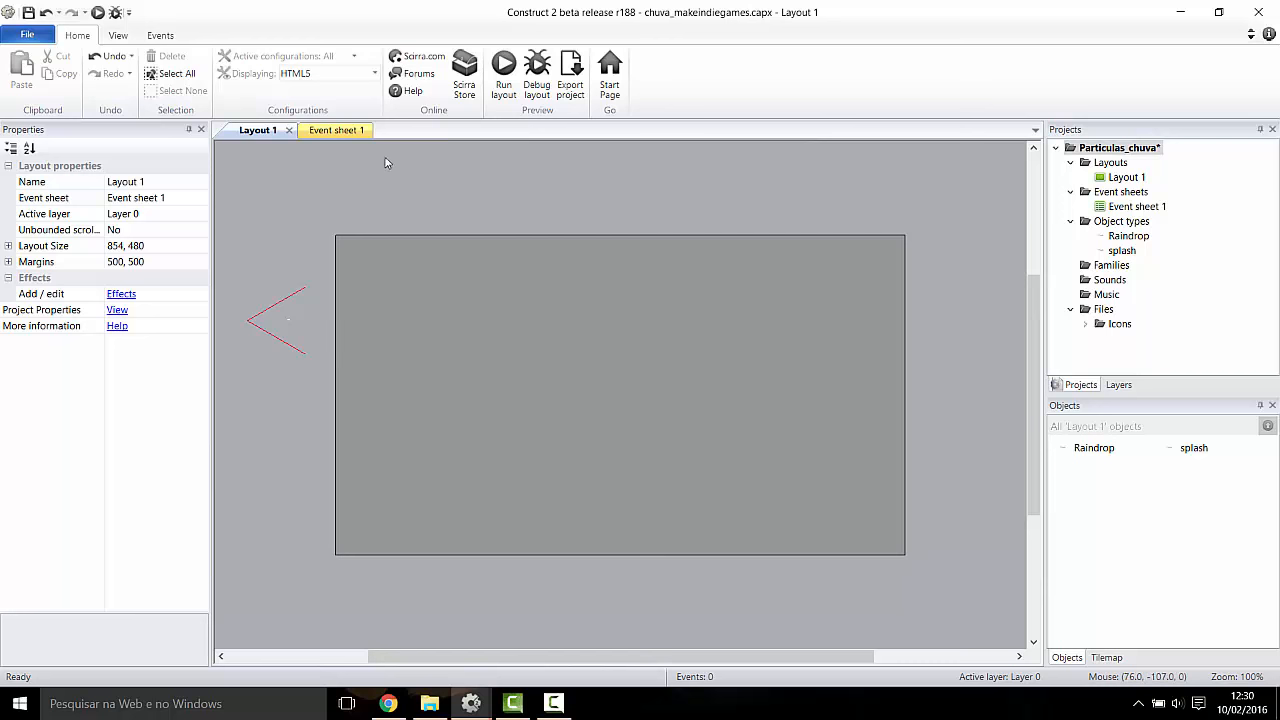
Step: Open the project's Event sheet 1, and examine the rain events on Event sheet 1 of the Chuva_prototipo project
{"action": "left_click", "coordinate": [340, 132]}
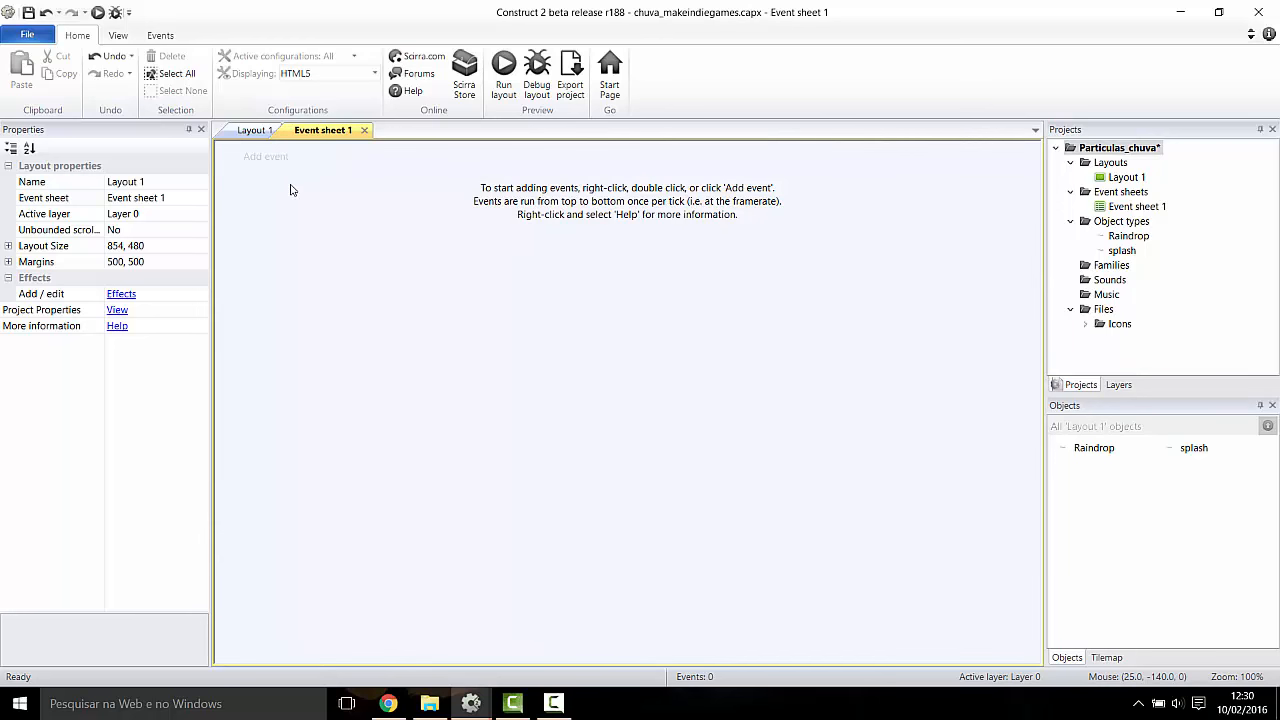
{"action": "mouse_move", "coordinate": [471, 703]}
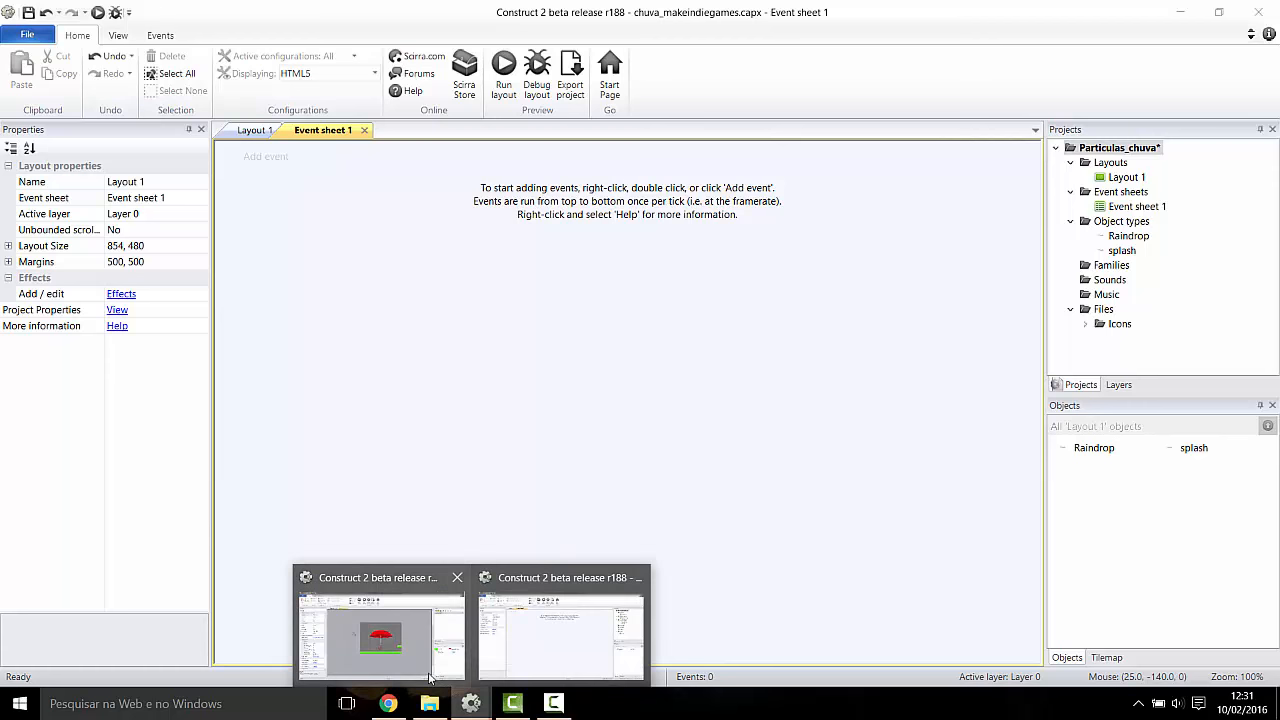
{"action": "left_click", "coordinate": [403, 646]}
{"action": "left_click", "coordinate": [345, 130]}
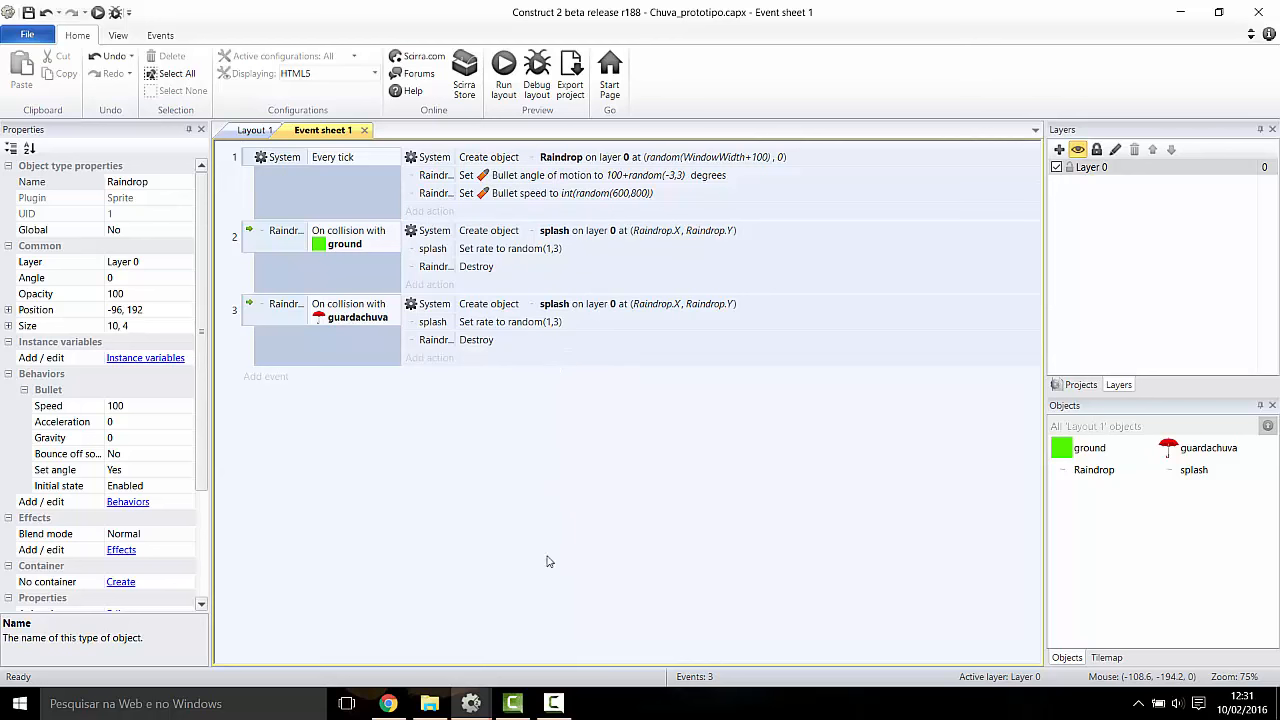
Step: Switch to the chuva_makeindiegames project and add a System Every tick event to Event sheet 1
{"action": "mouse_move", "coordinate": [512, 703]}
{"action": "left_click", "coordinate": [509, 640]}
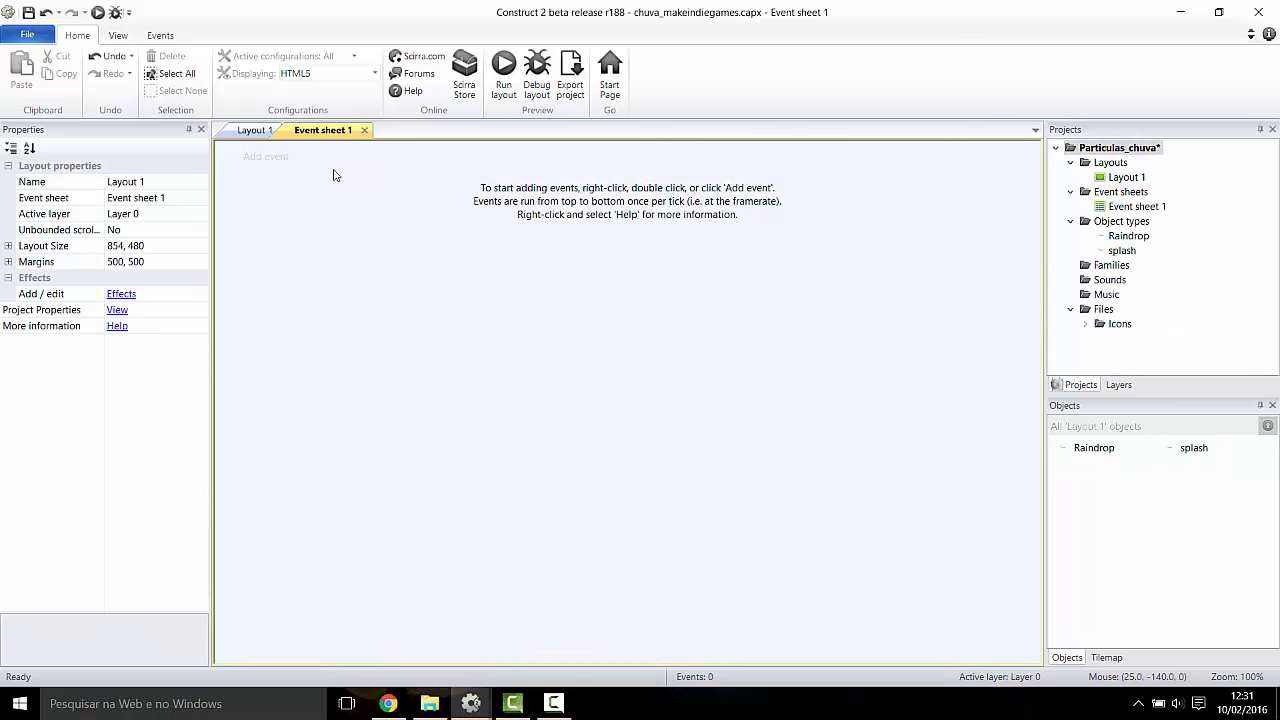
{"action": "left_click", "coordinate": [274, 160]}
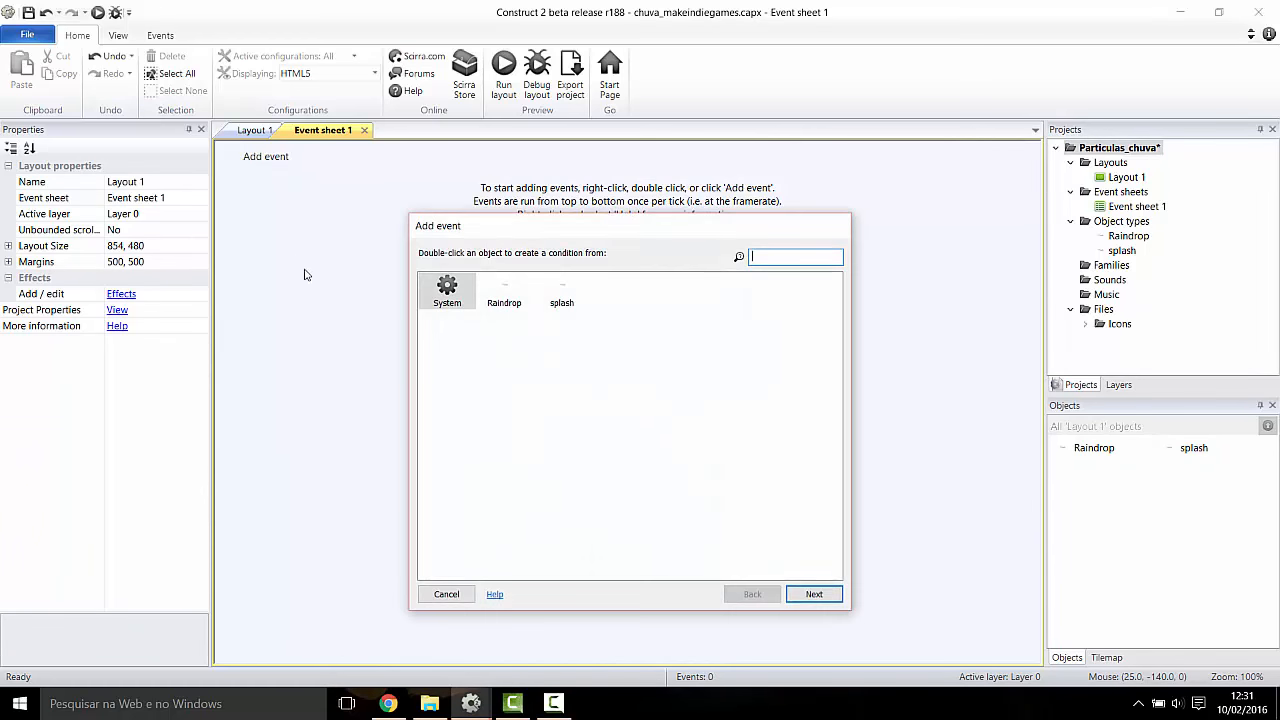
{"action": "double_click", "coordinate": [447, 290]}
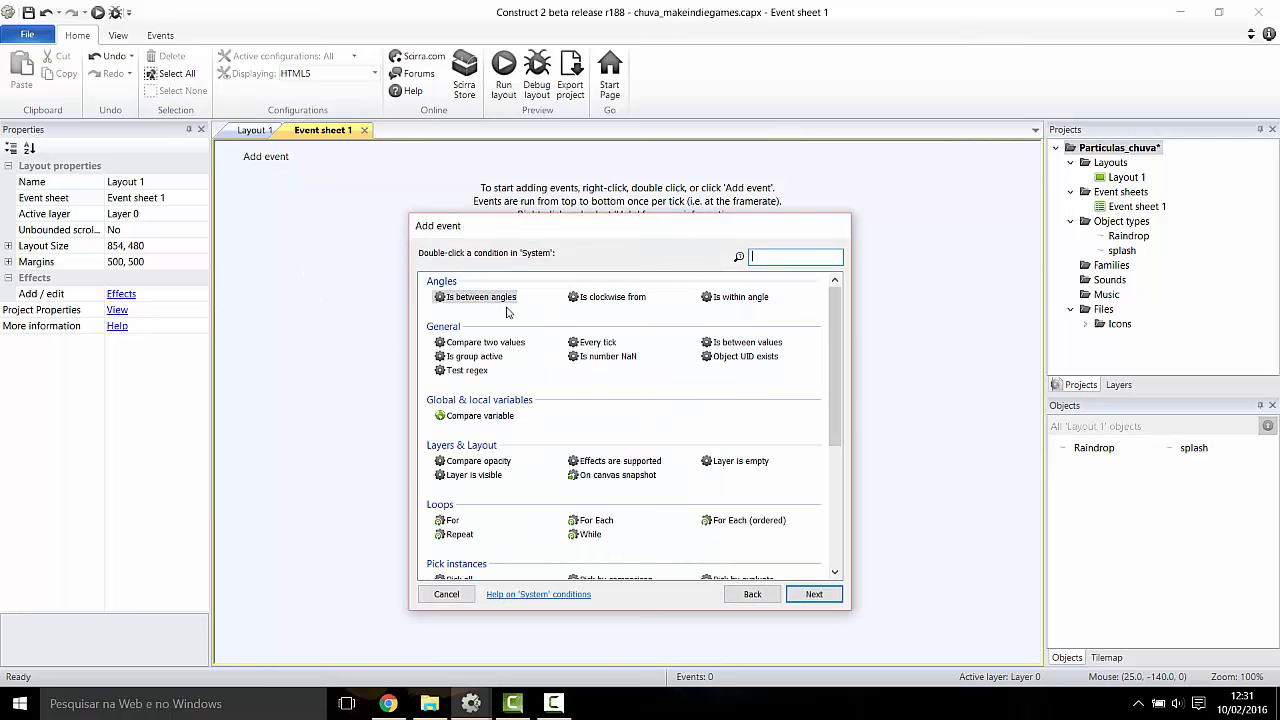
{"action": "type", "text": "eve"}
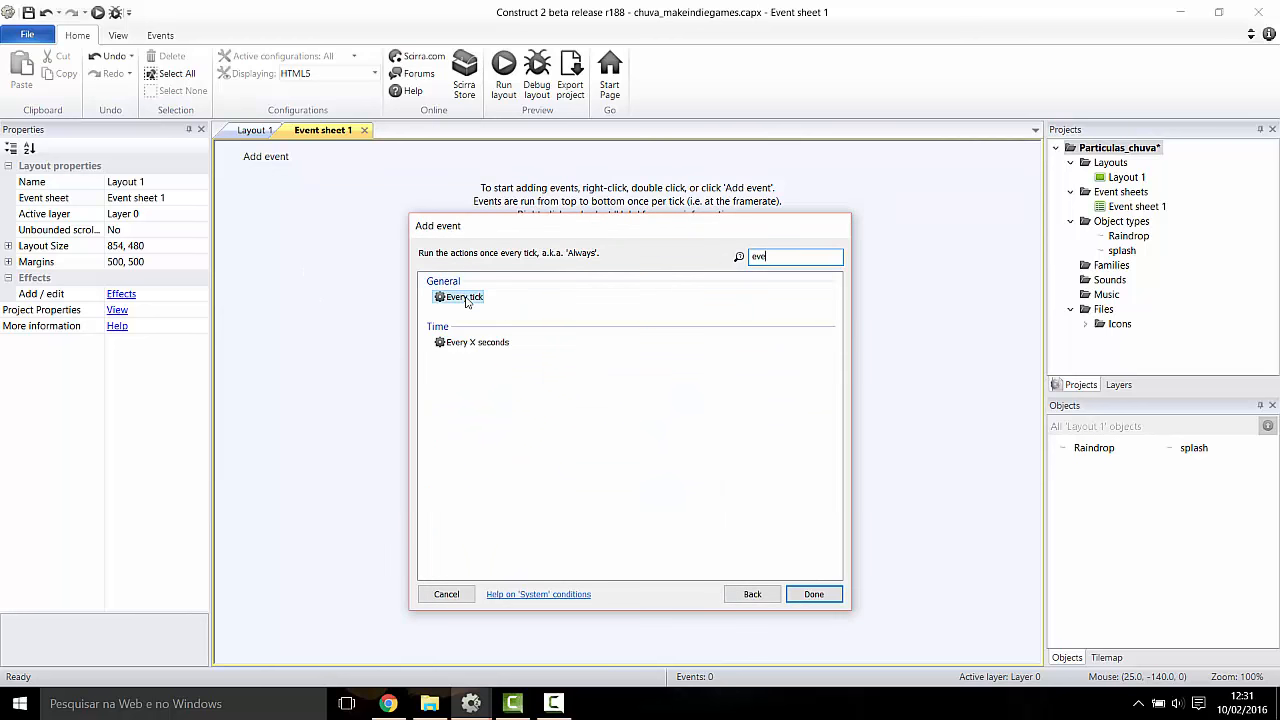
{"action": "left_click", "coordinate": [466, 297]}
{"action": "left_click", "coordinate": [810, 593]}
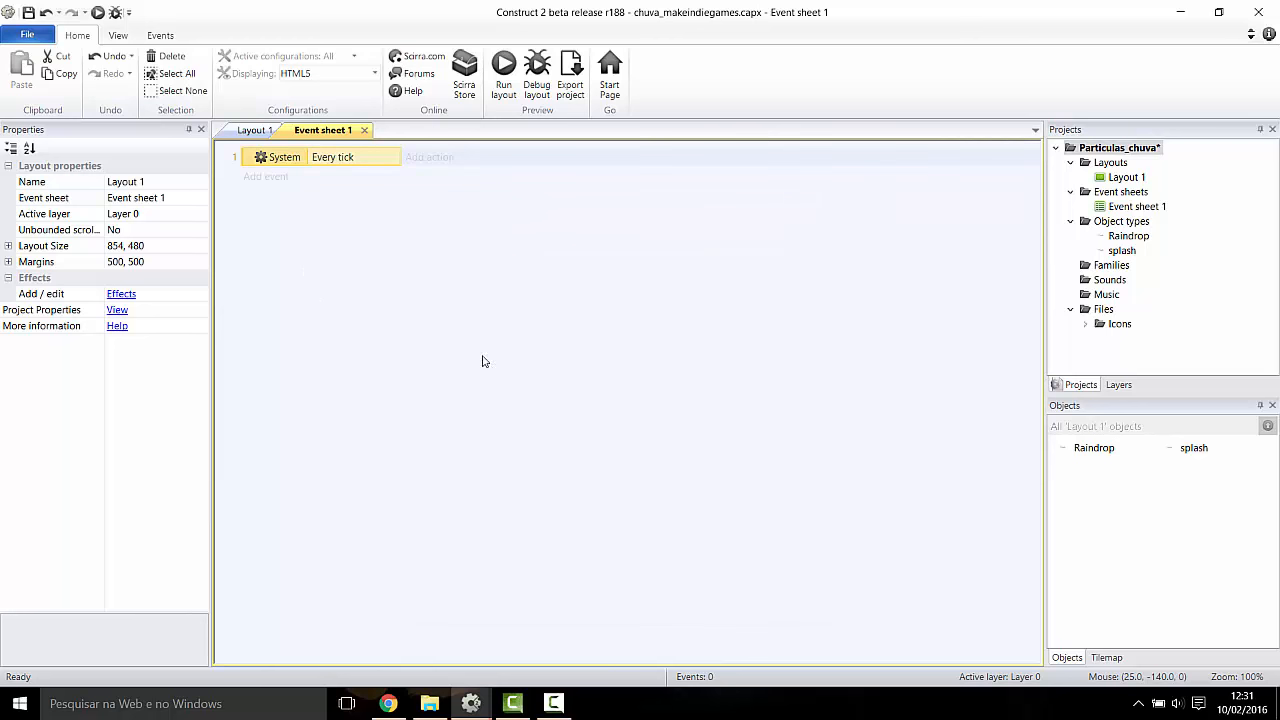
Step: Start a System Create object action for the Every tick event, with Raindrop as the object to create
{"action": "left_click", "coordinate": [410, 158]}
{"action": "double_click", "coordinate": [450, 290]}
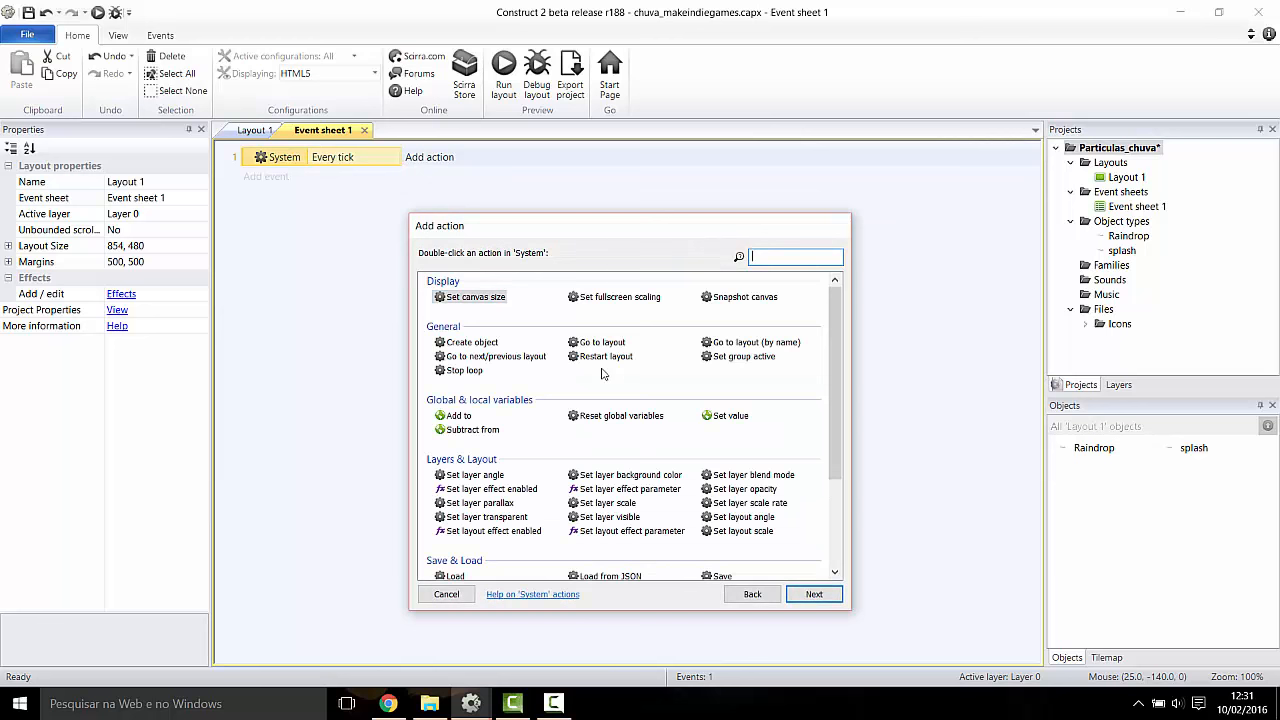
{"action": "type", "text": "ob"}
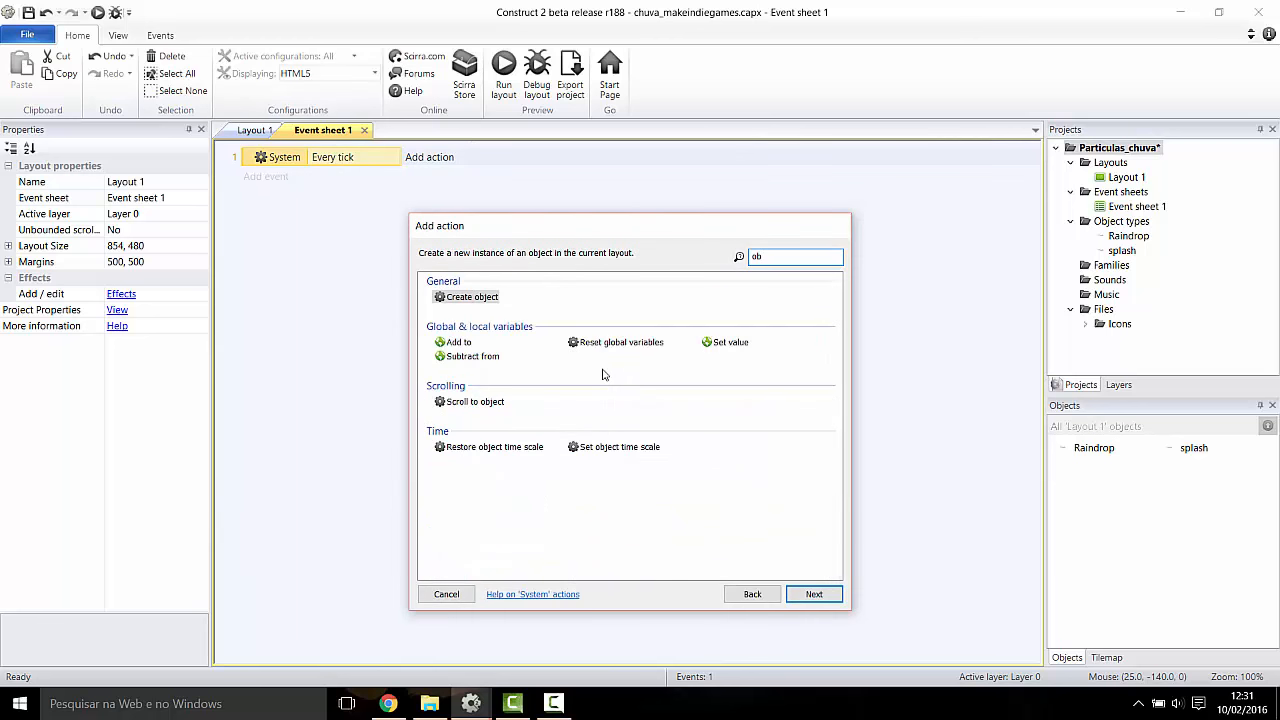
{"action": "left_click", "coordinate": [814, 594]}
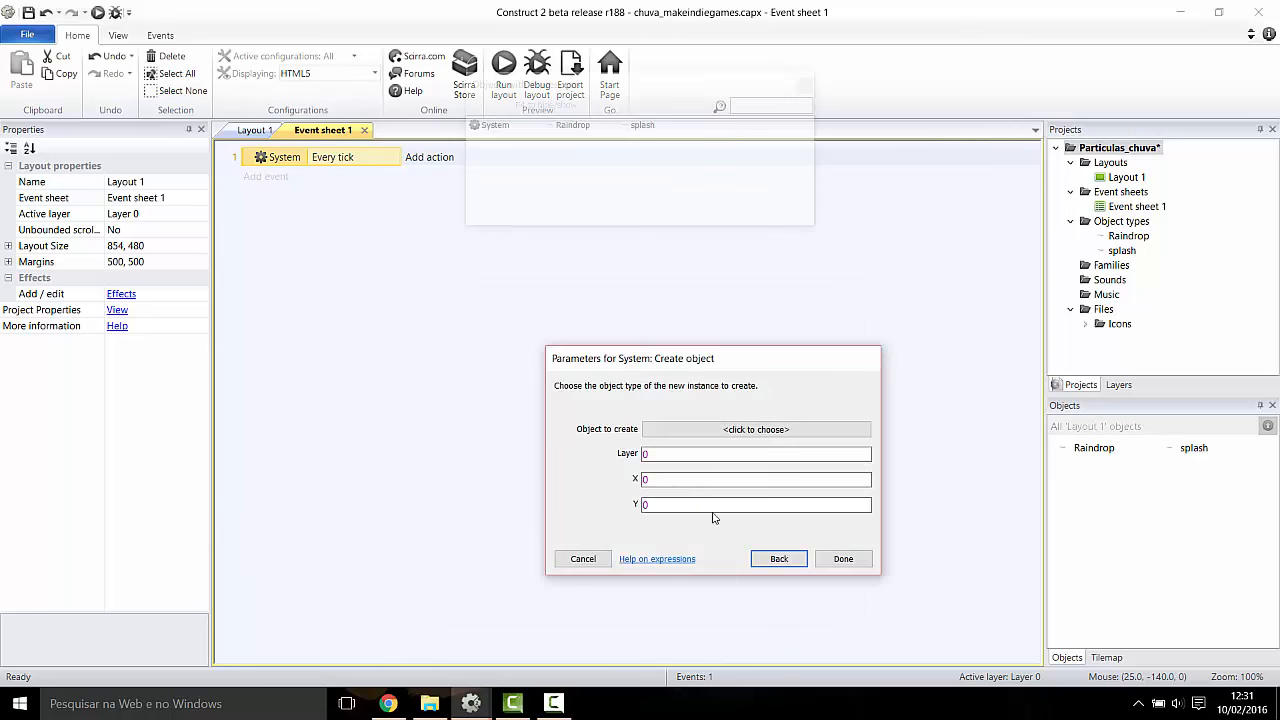
{"action": "left_click", "coordinate": [688, 430]}
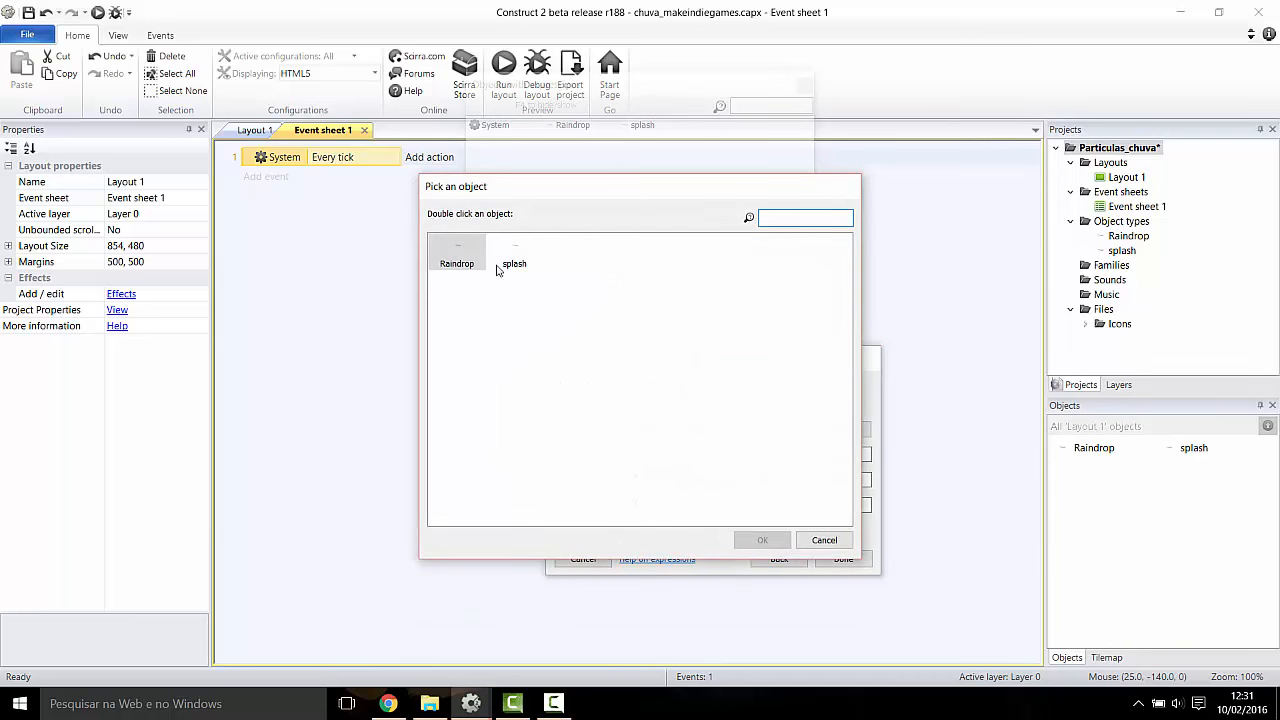
{"action": "left_click", "coordinate": [455, 255]}
{"action": "left_click", "coordinate": [762, 540]}
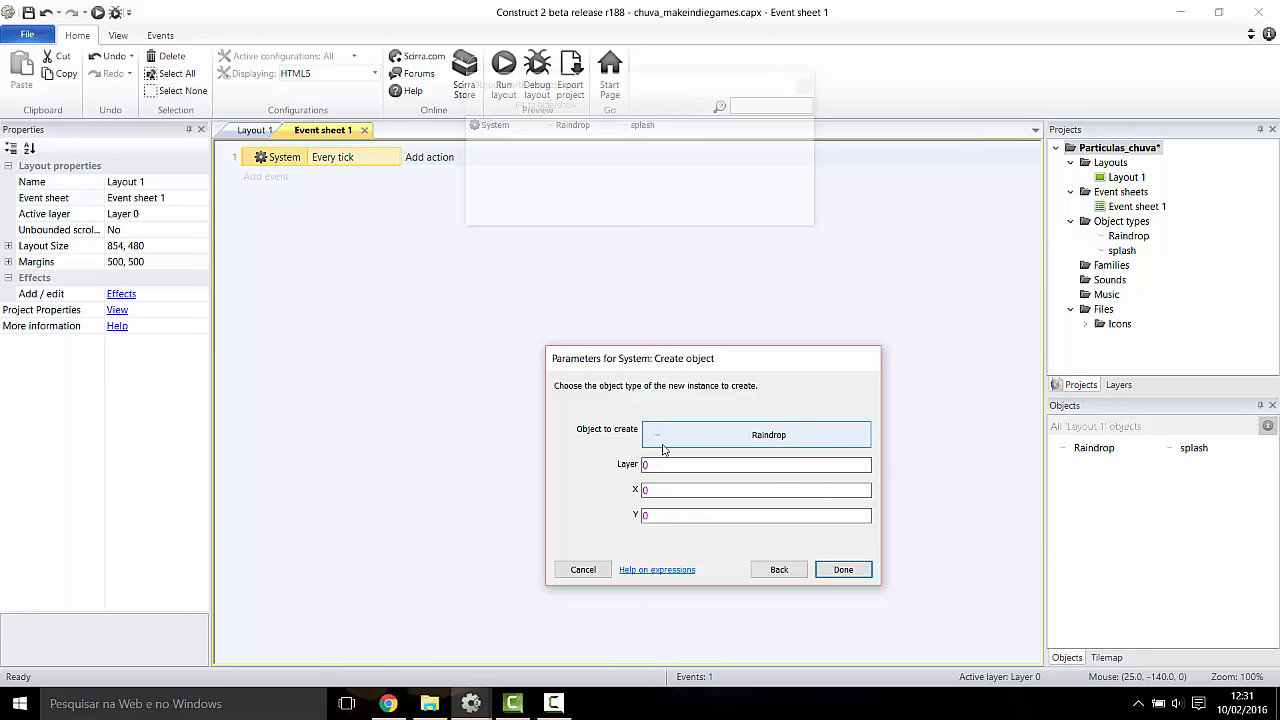
Step: Set the created object's X coordinate to random(WindowWidth + 100), keep layer and Y at 0, and finish the action
{"action": "left_click", "coordinate": [676, 488]}
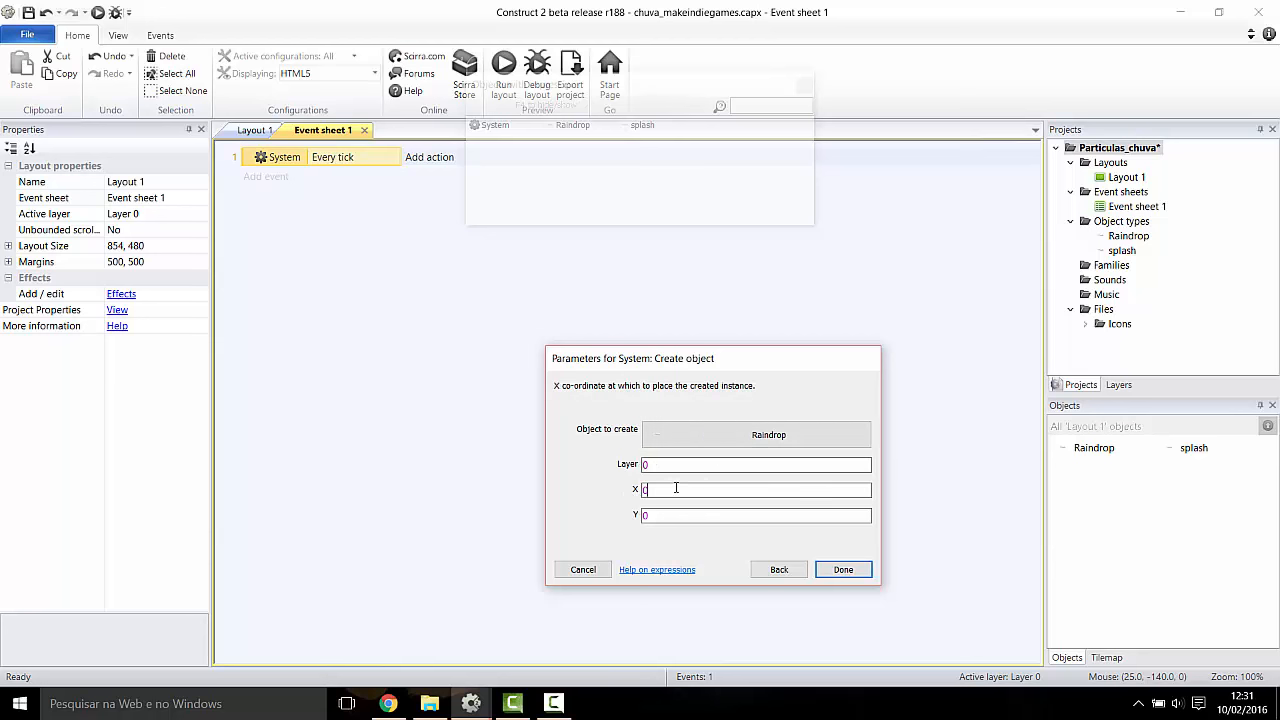
{"action": "type", "text": "ram"}
{"action": "type", "text": "r"}
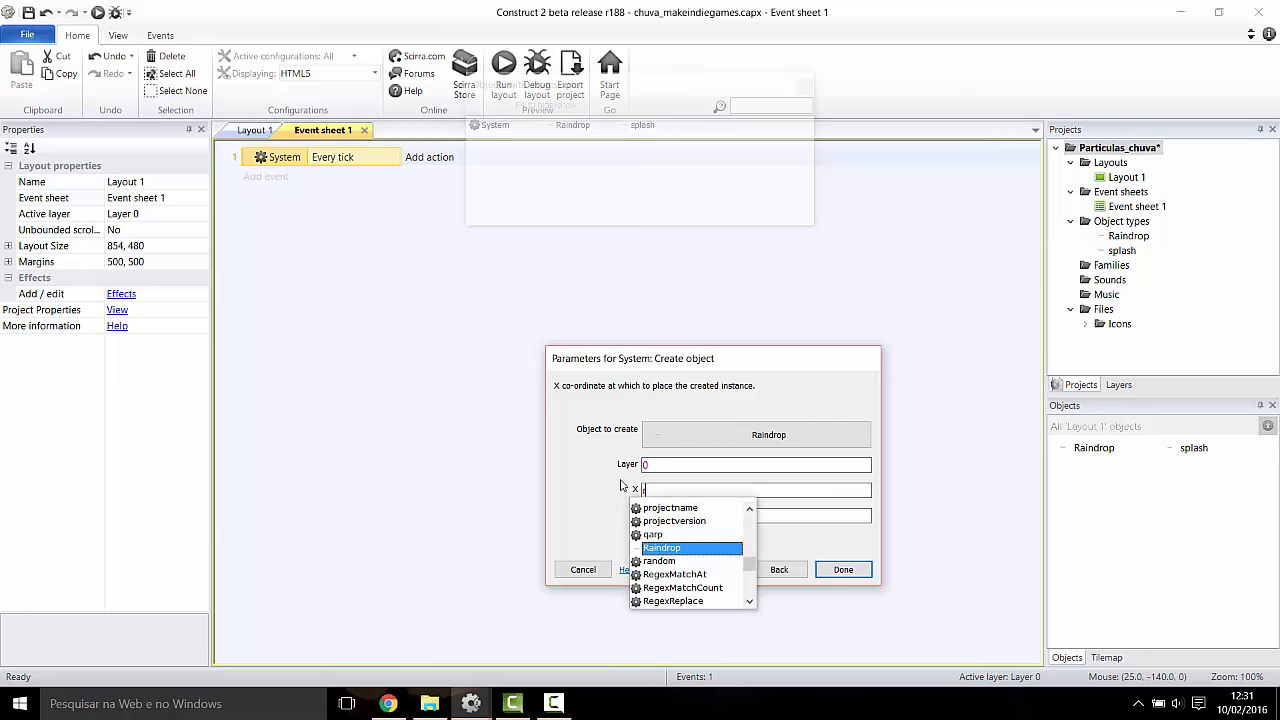
{"action": "type", "text": "an"}
{"action": "key", "text": "Return"}
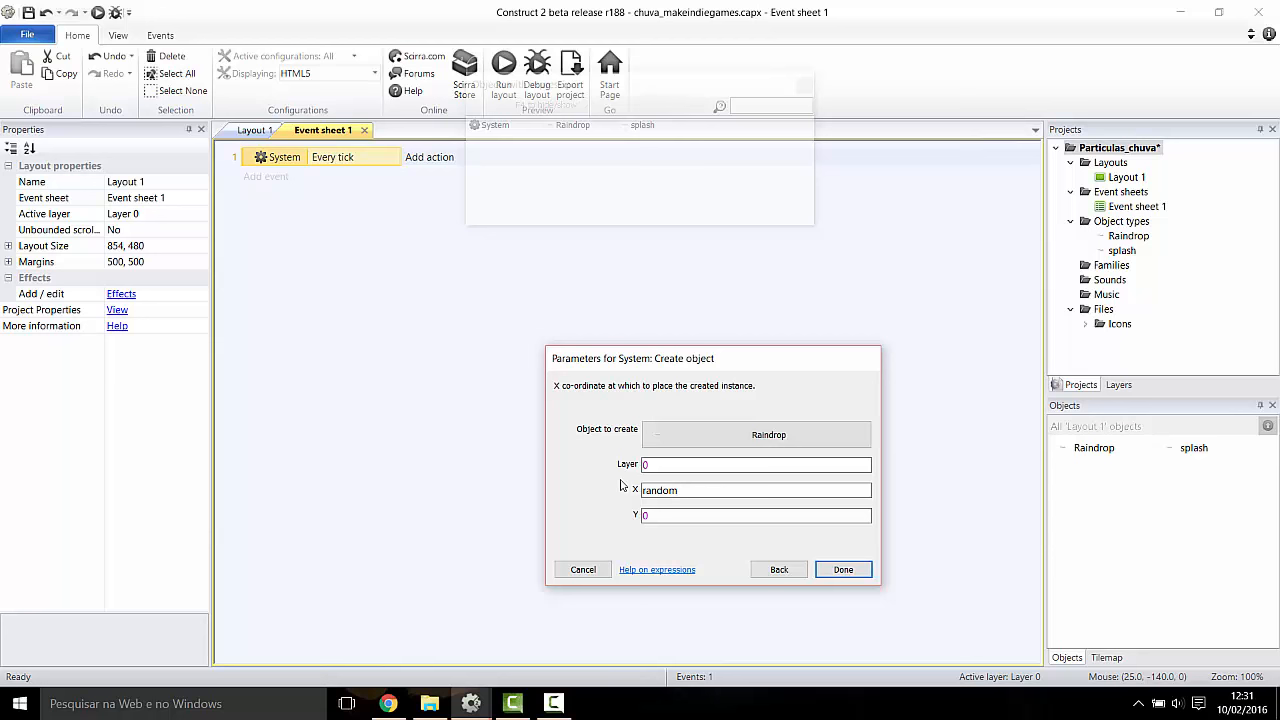
{"action": "type", "text": "("}
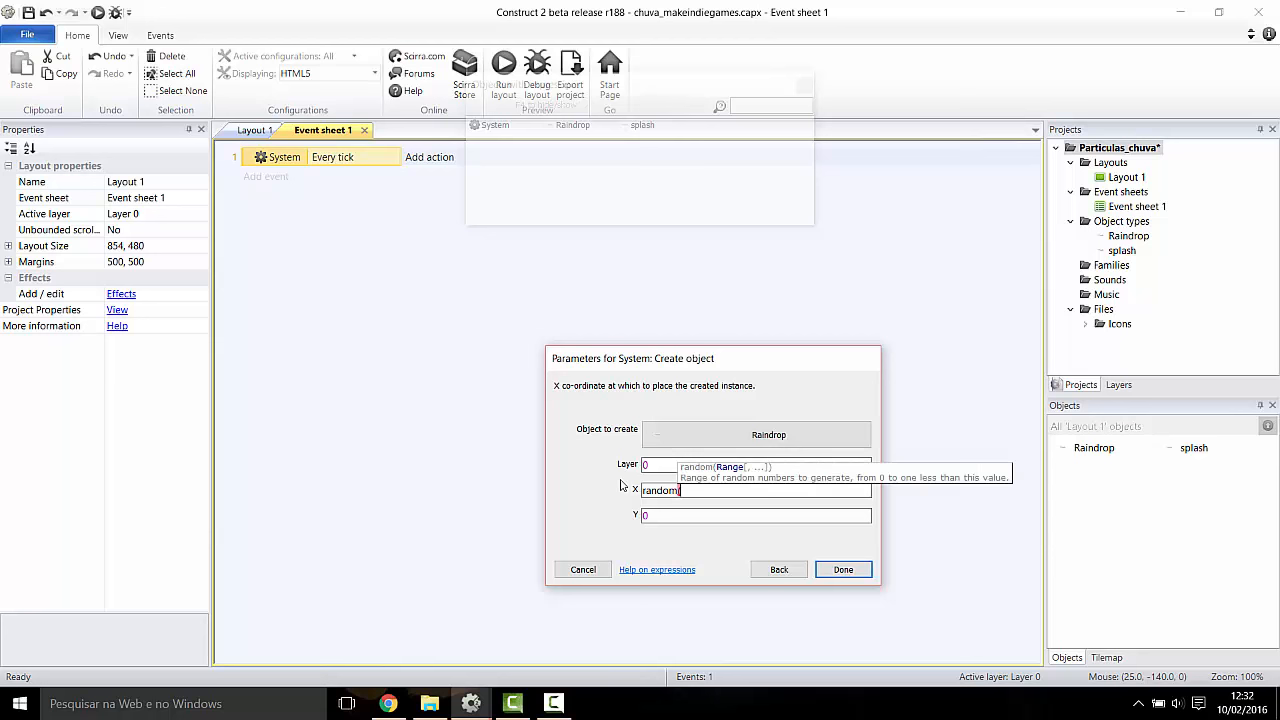
{"action": "type", "text": "win"}
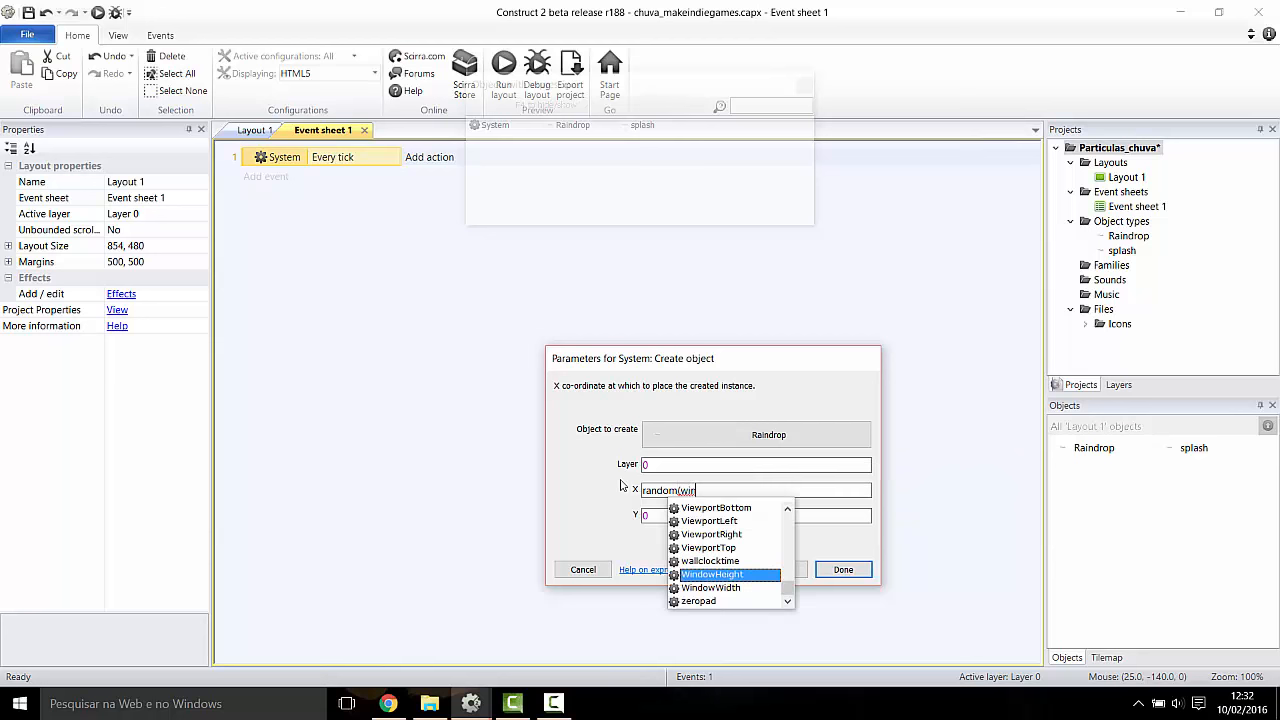
{"action": "key", "text": "Down"}
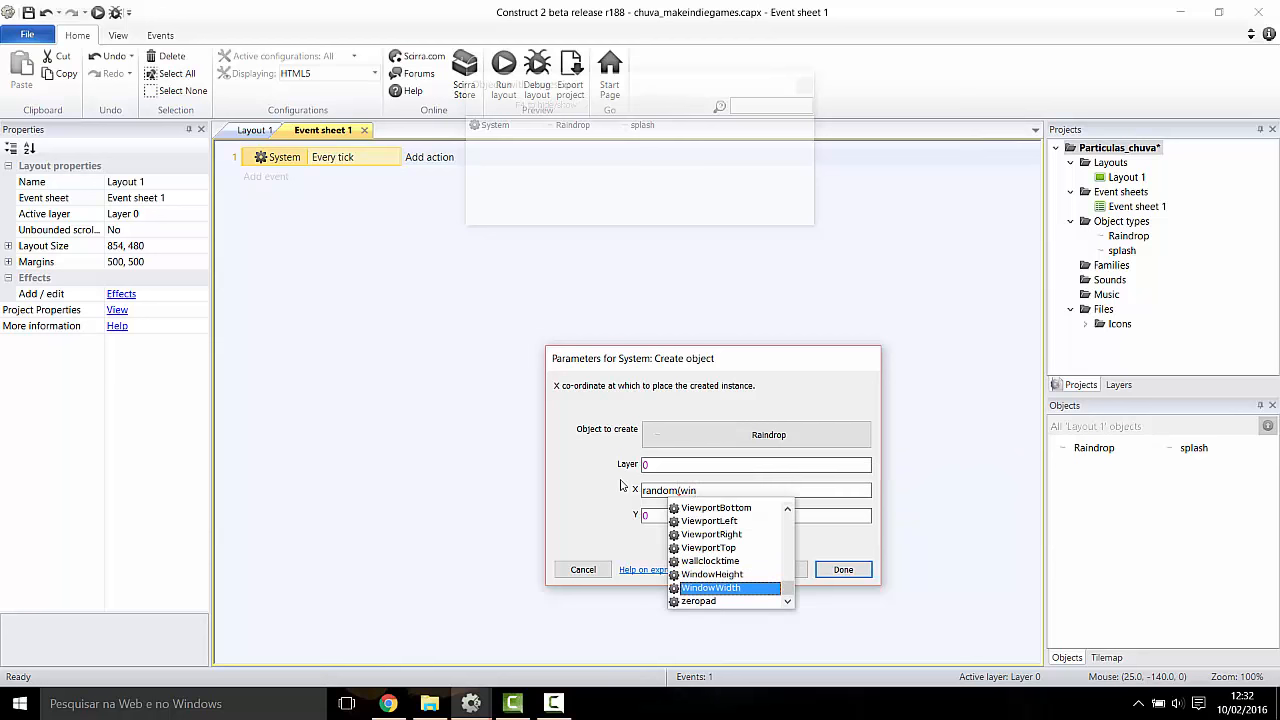
{"action": "key", "text": "Return"}
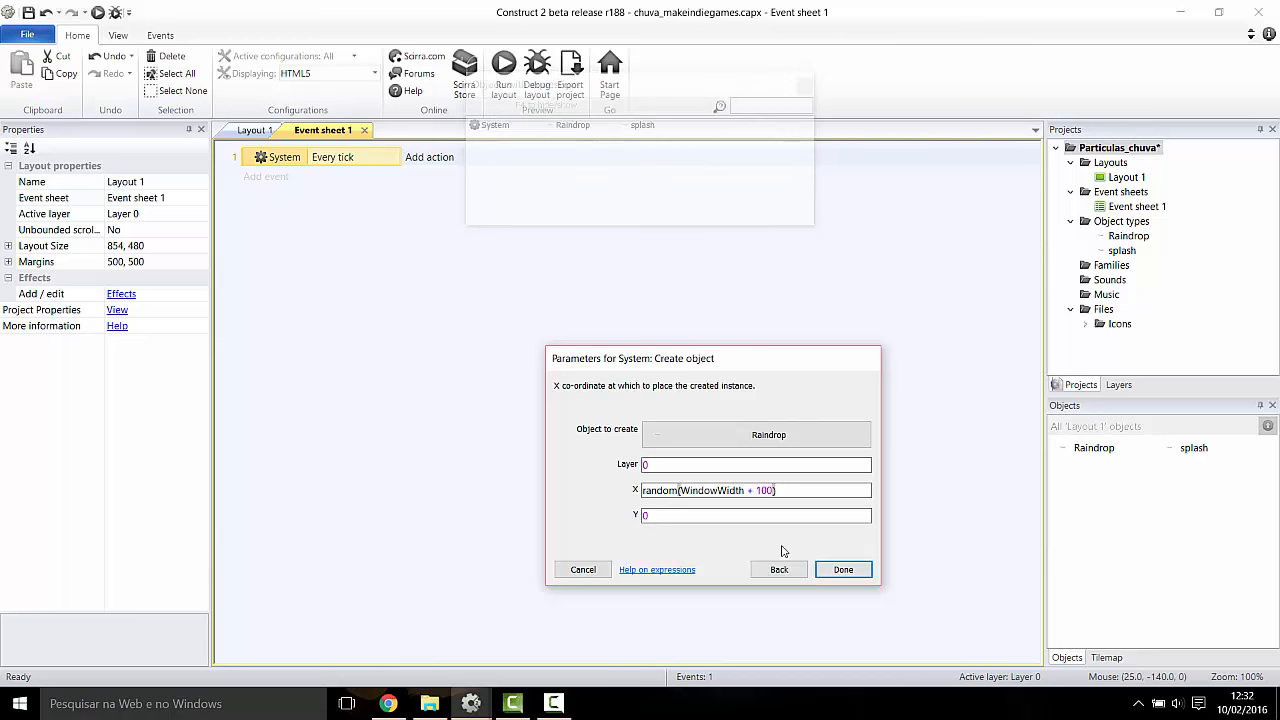
{"action": "left_click", "coordinate": [826, 570]}
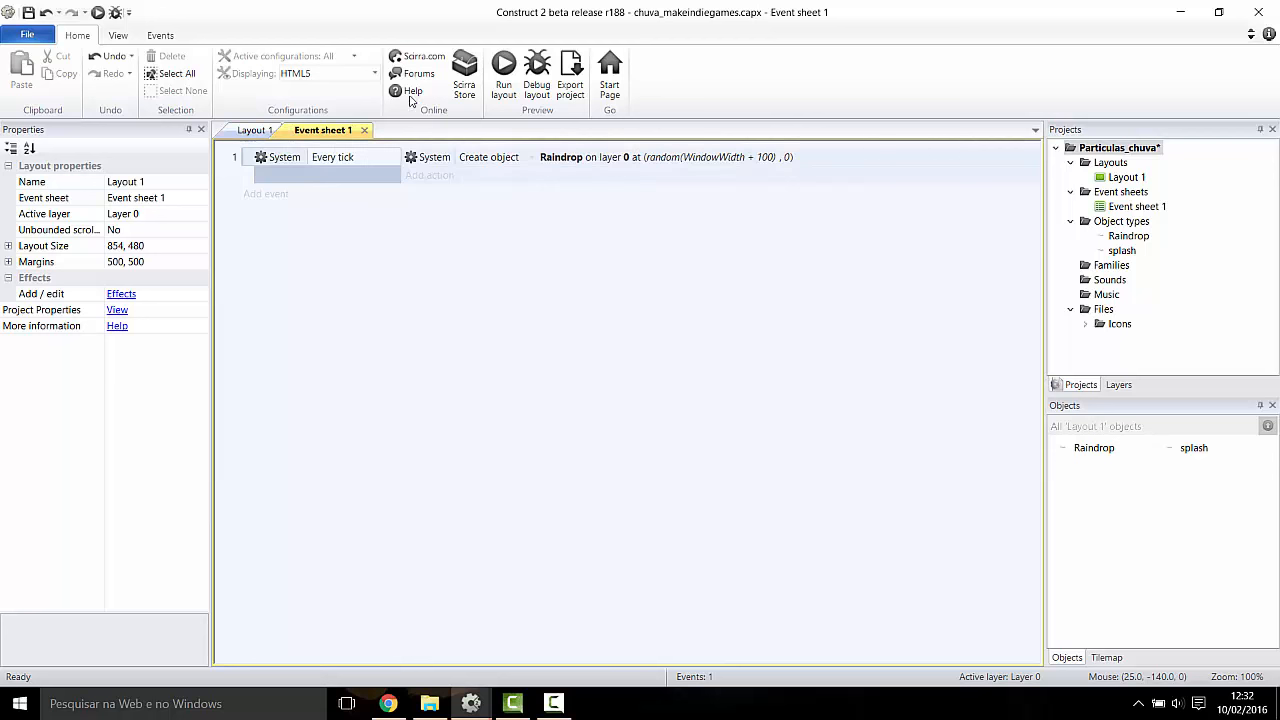
Step: Preview the layout in the browser, and check the Raindrop sprite's properties on Layout 1 of the project
{"action": "left_click", "coordinate": [498, 67]}
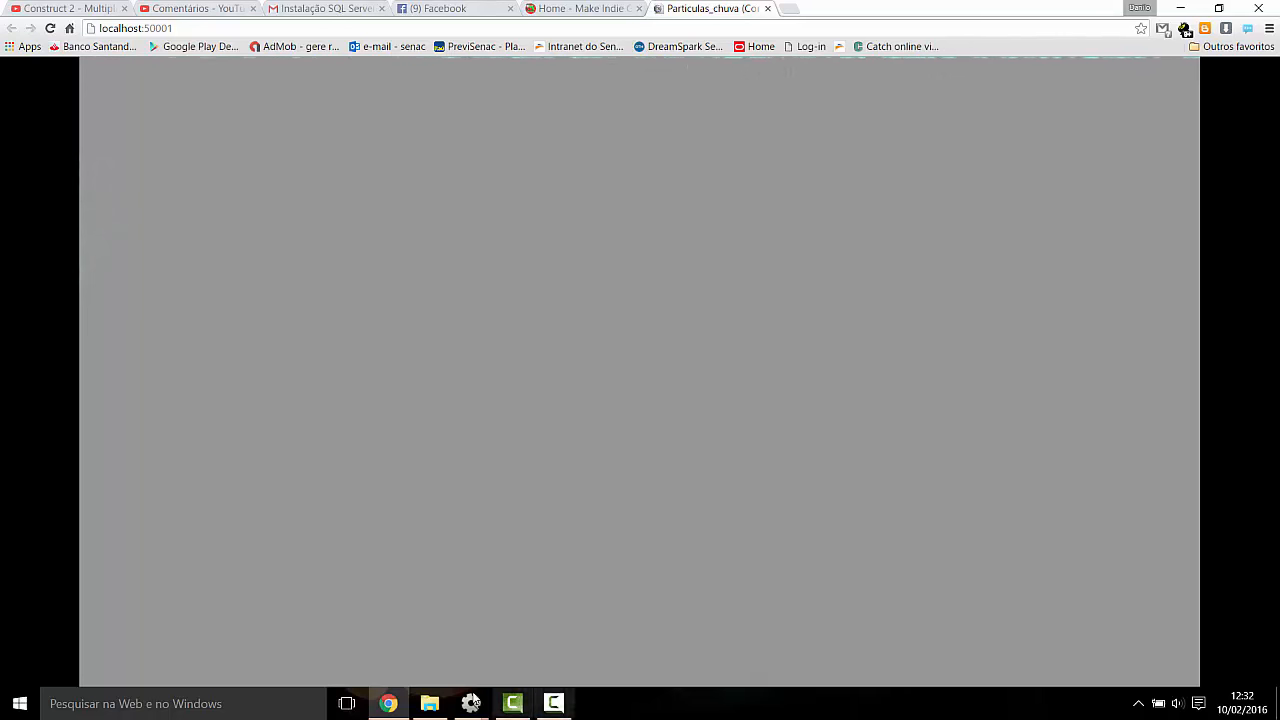
{"action": "mouse_move", "coordinate": [471, 703]}
{"action": "left_click", "coordinate": [509, 638]}
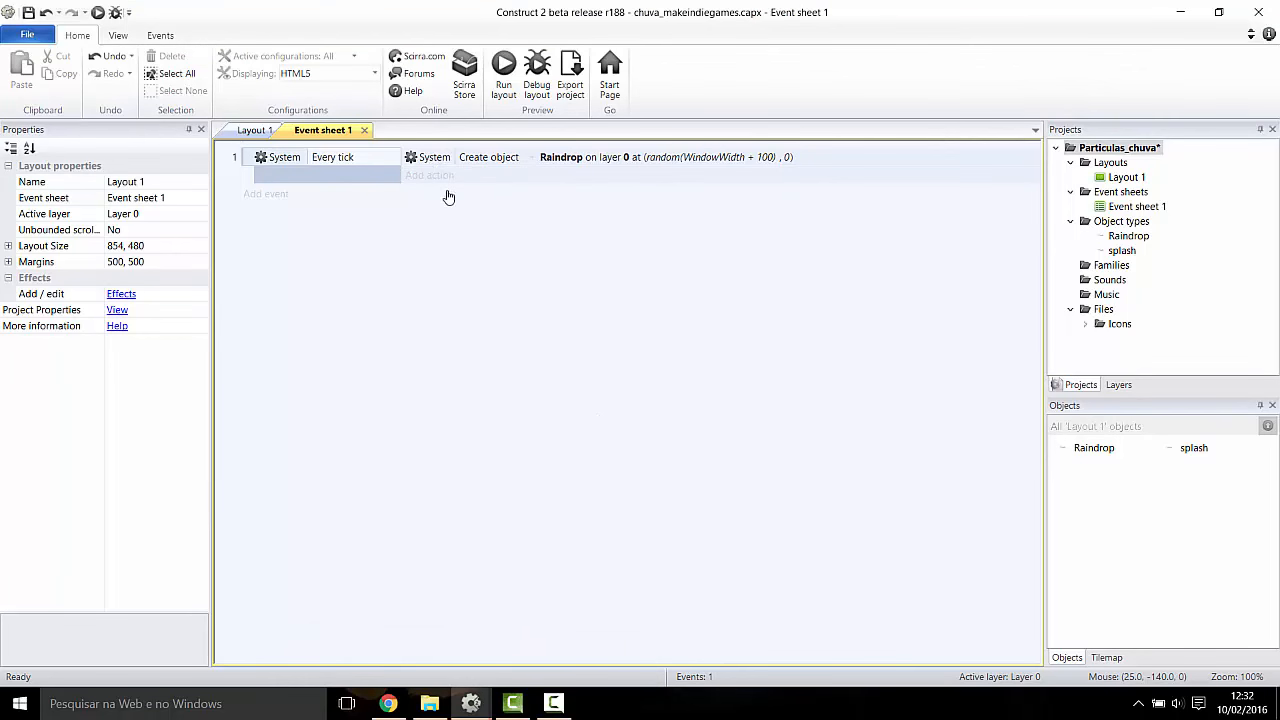
{"action": "left_click", "coordinate": [254, 130]}
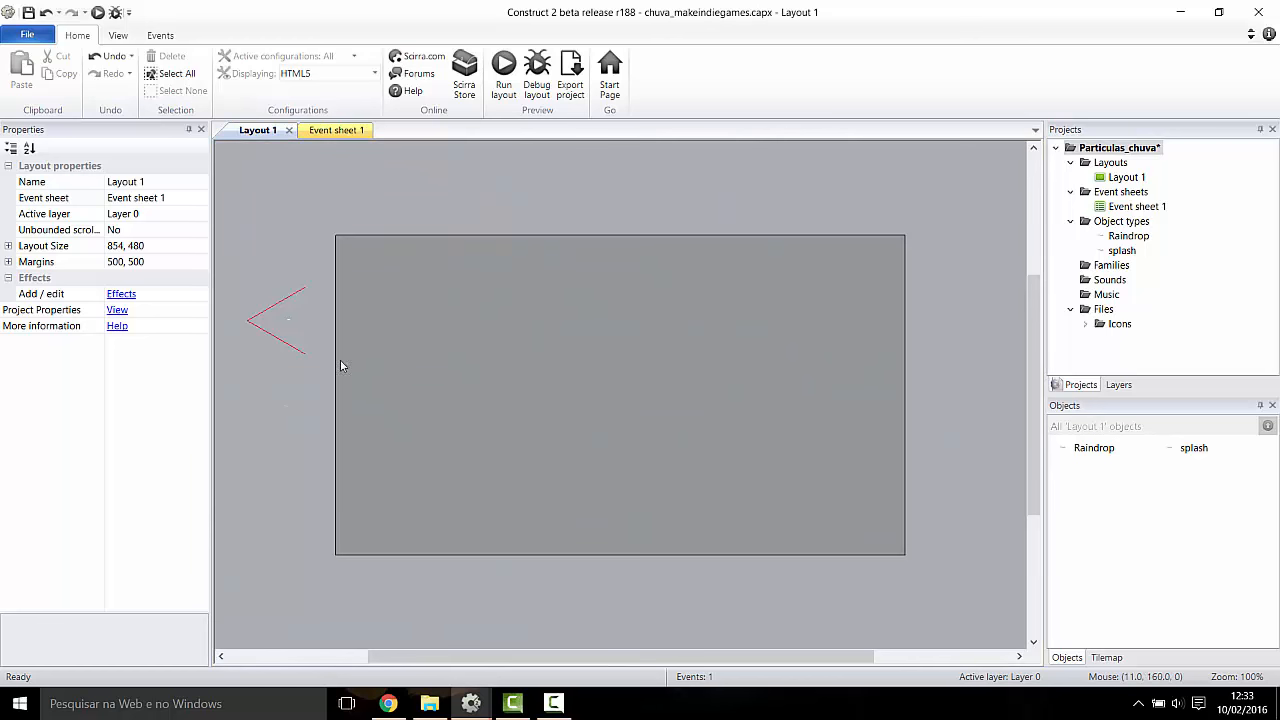
{"action": "left_click", "coordinate": [285, 408]}
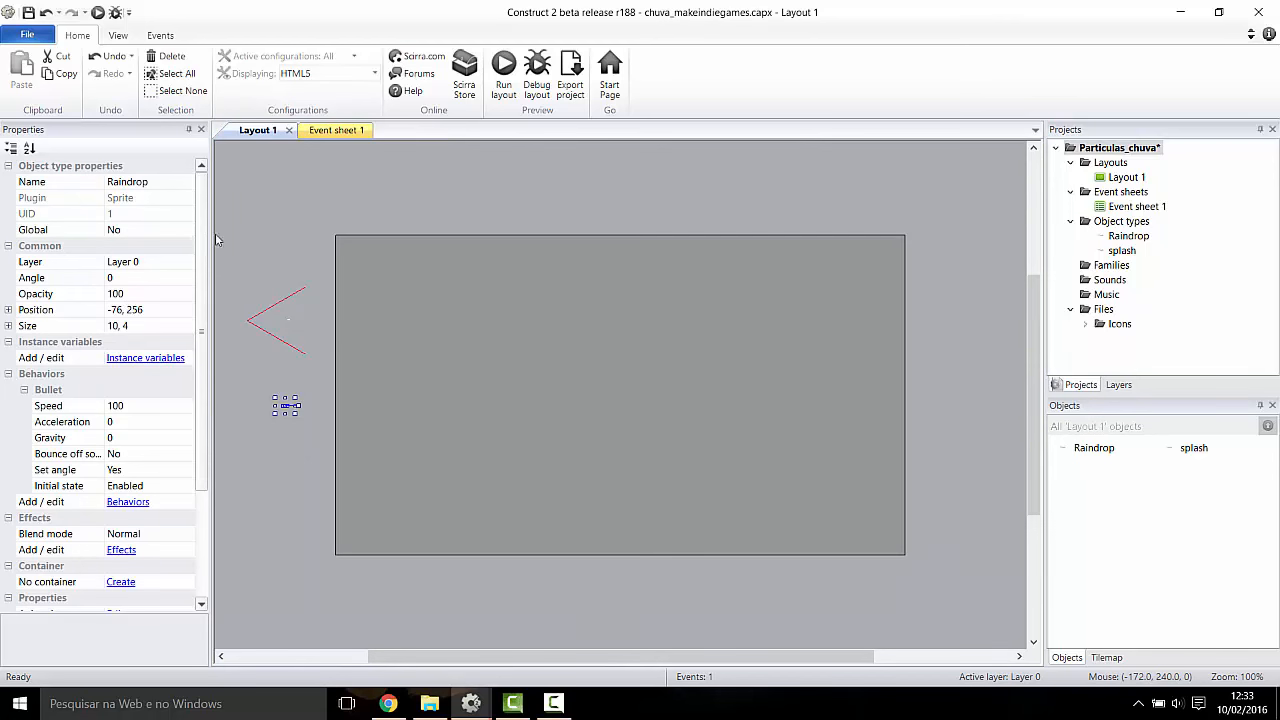
{"action": "left_click", "coordinate": [9, 374]}
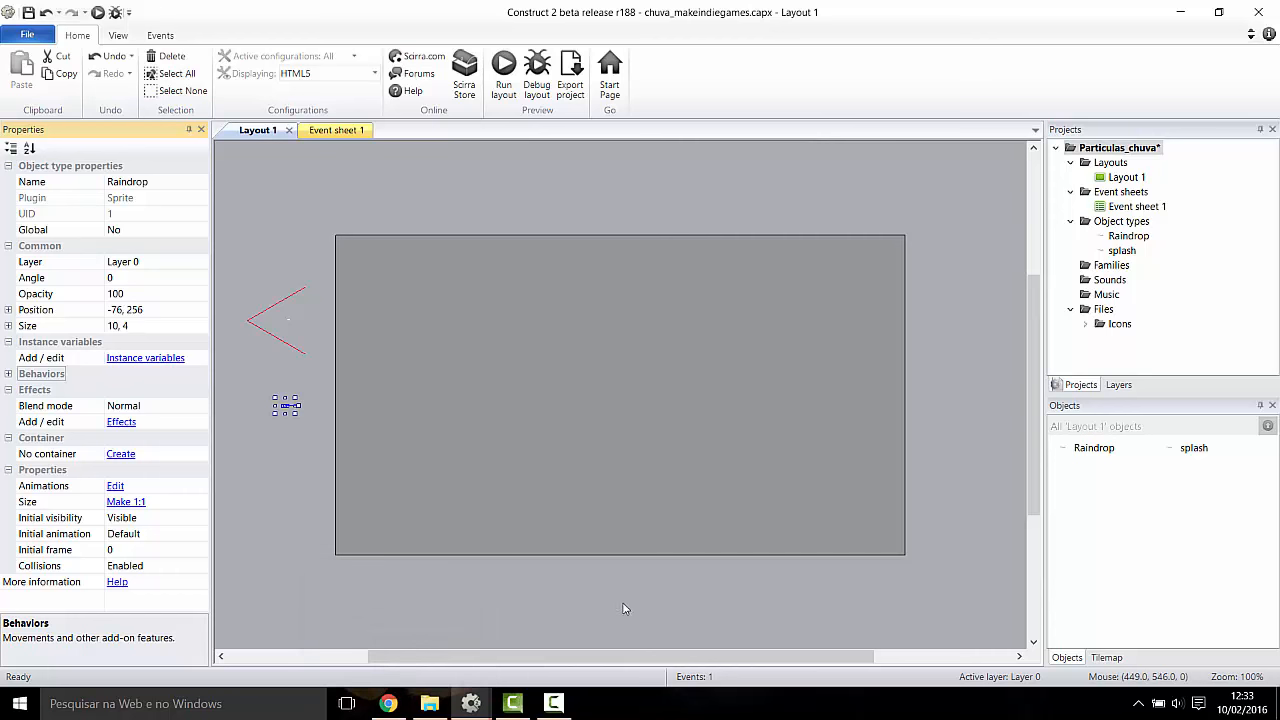
Step: Copy the angle expression from Raindrop's Bullet Set angle of motion action in the Chuva_prototipo project, leaving that action unchanged
{"action": "mouse_move", "coordinate": [512, 700]}
{"action": "left_click", "coordinate": [402, 648]}
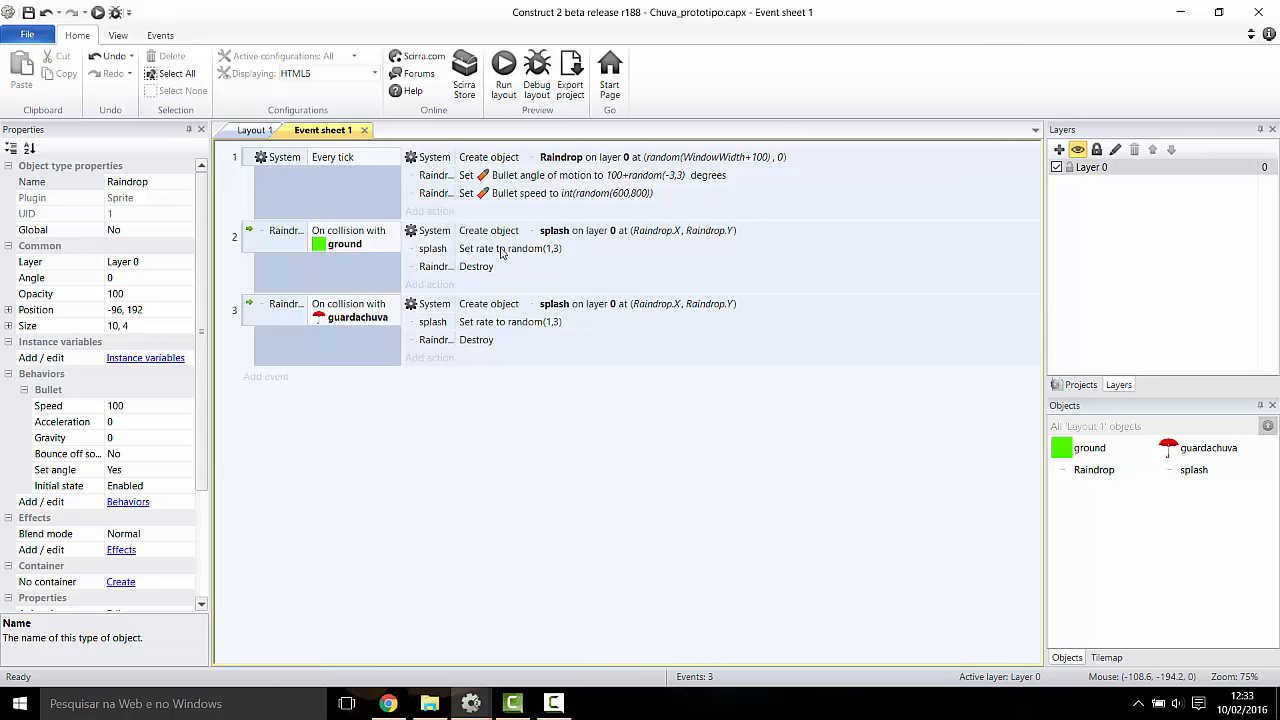
{"action": "double_click", "coordinate": [503, 180]}
{"action": "key", "text": "ctrl+c"}
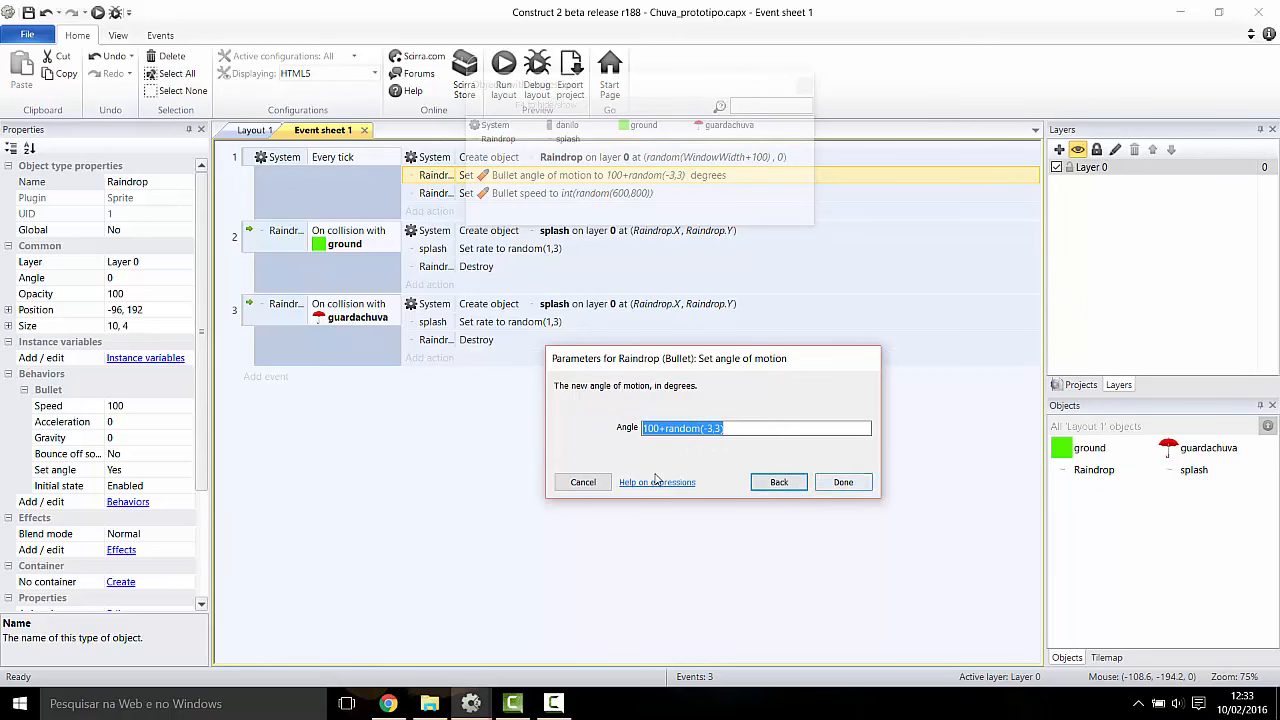
{"action": "left_click", "coordinate": [583, 482]}
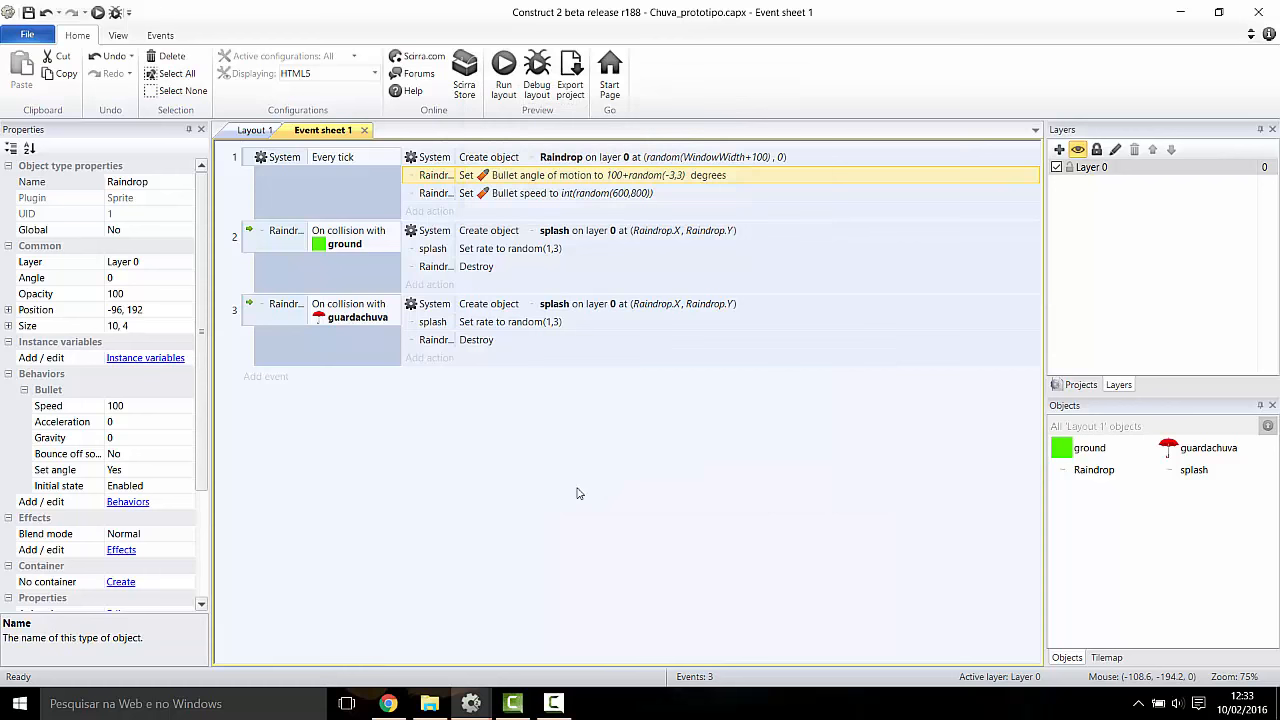
Step: In the chuva_makeindiegames project's Every tick event, start a Bullet Set angle of motion action for Raindrop
{"action": "mouse_move", "coordinate": [471, 703]}
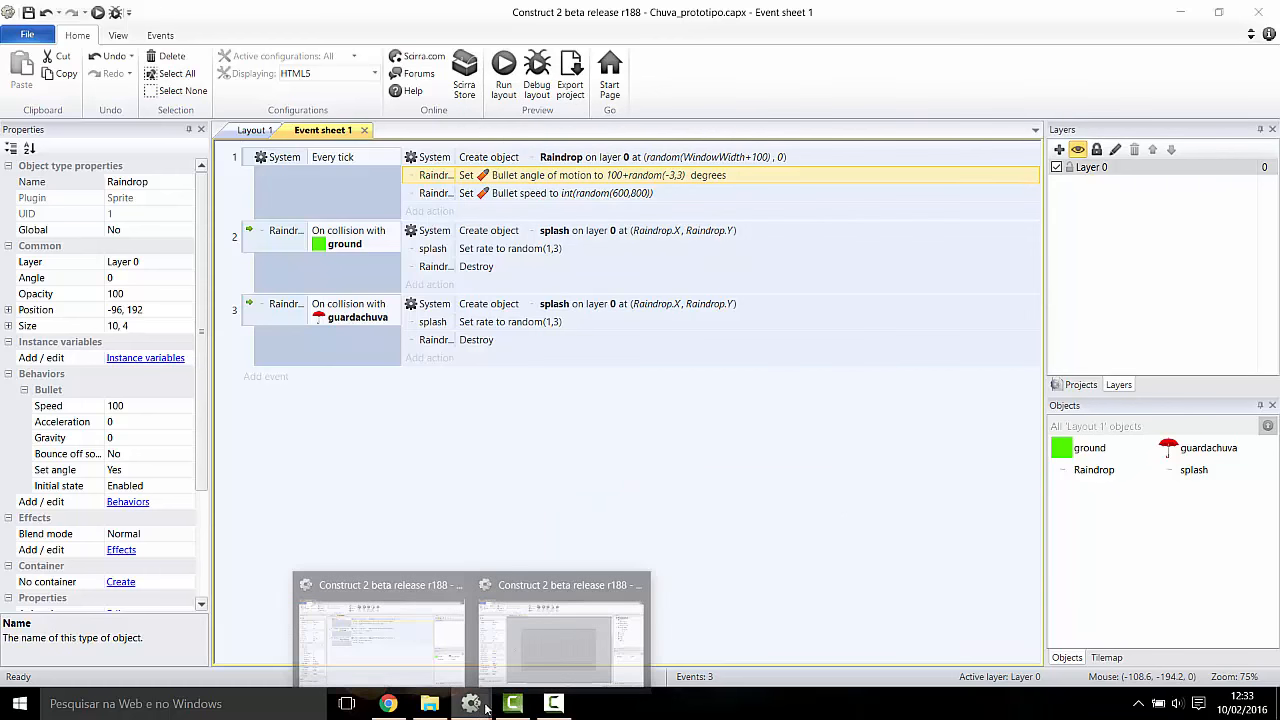
{"action": "left_click", "coordinate": [520, 620]}
{"action": "left_click", "coordinate": [330, 130]}
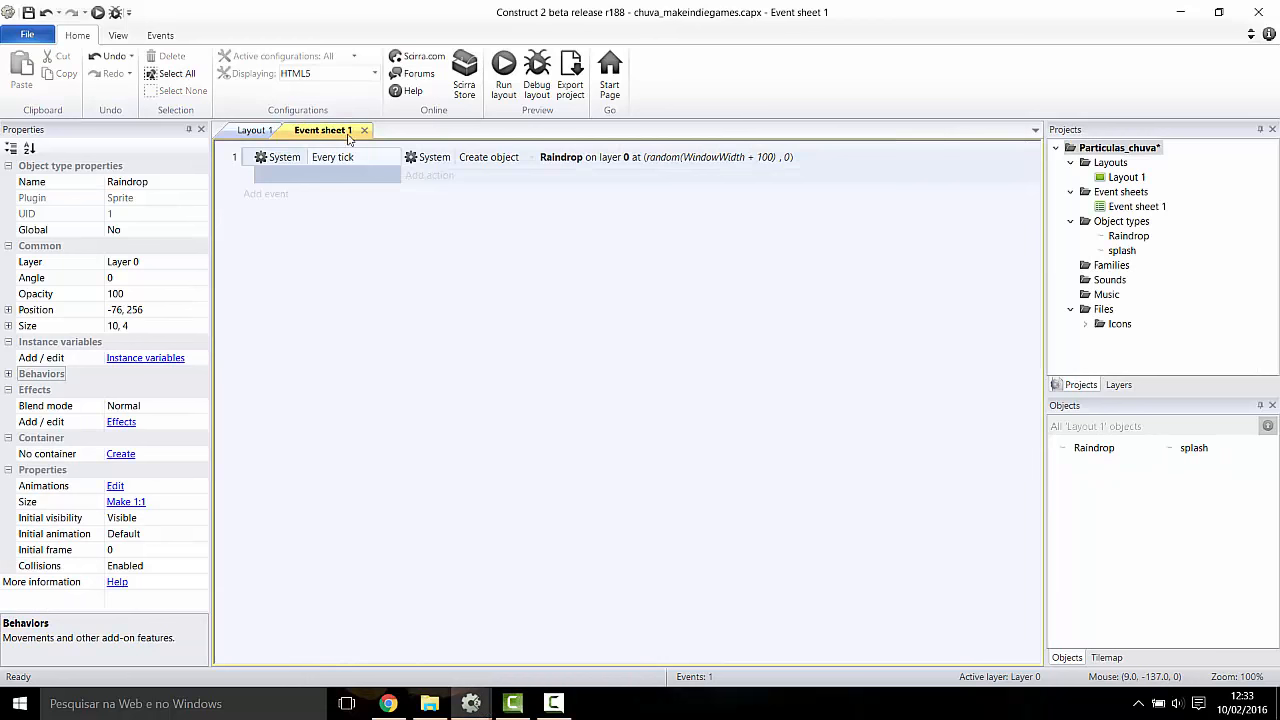
{"action": "left_click", "coordinate": [425, 176]}
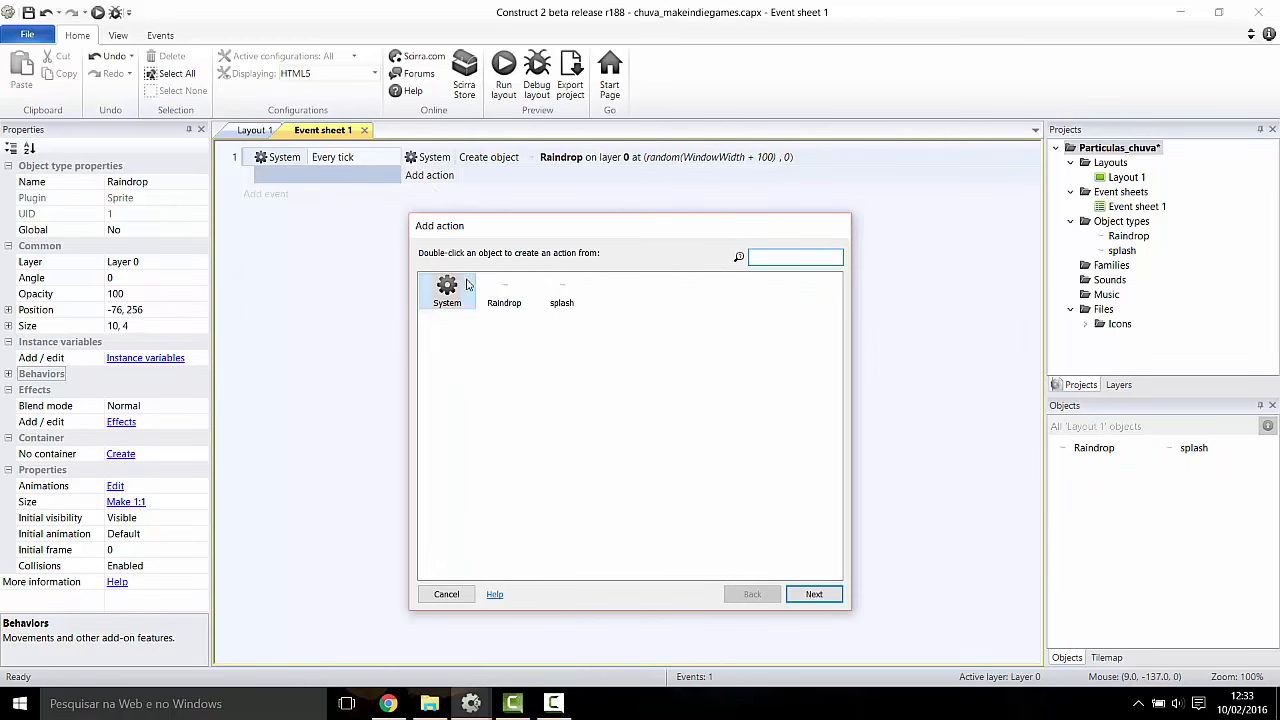
{"action": "left_click", "coordinate": [513, 300]}
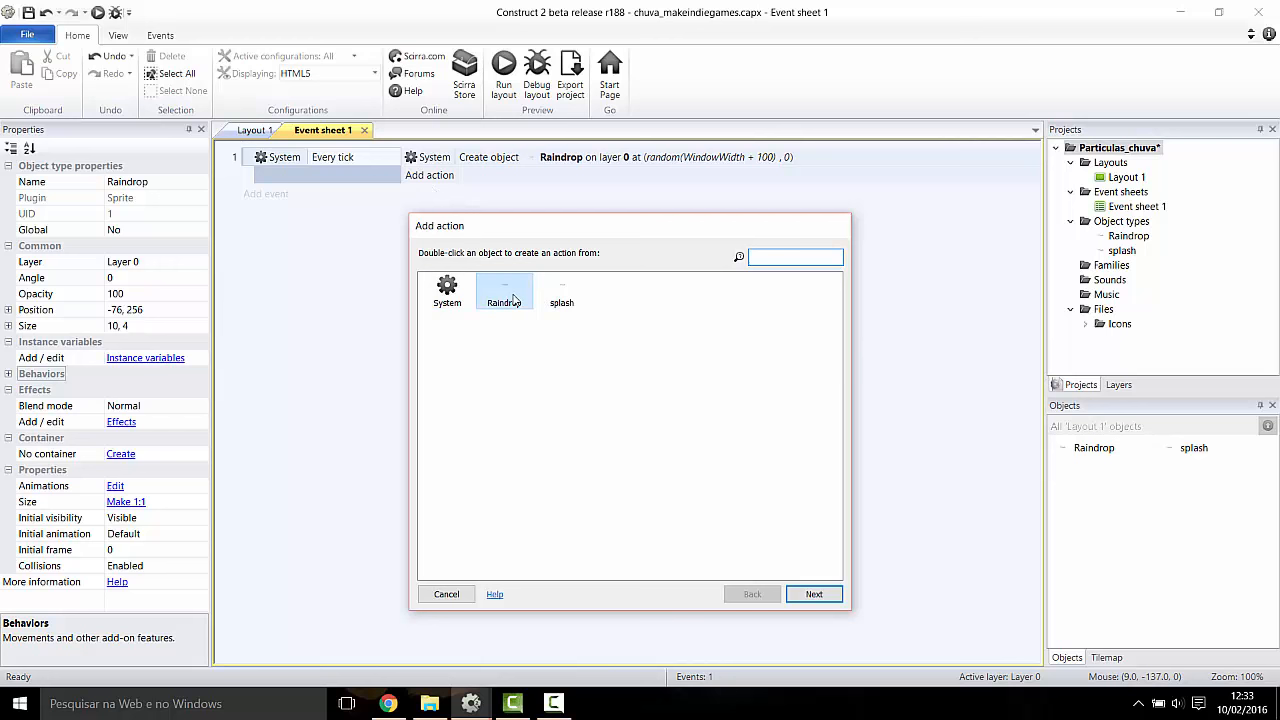
{"action": "left_click", "coordinate": [816, 594]}
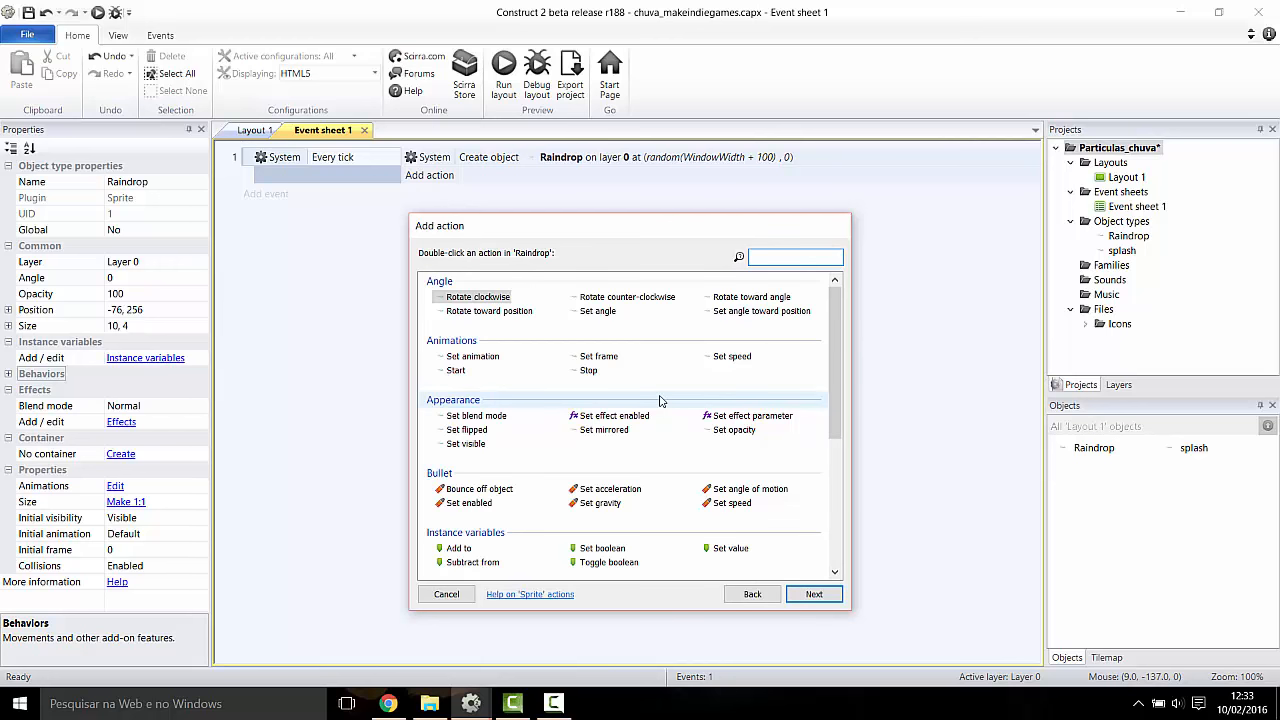
{"action": "type", "text": "an"}
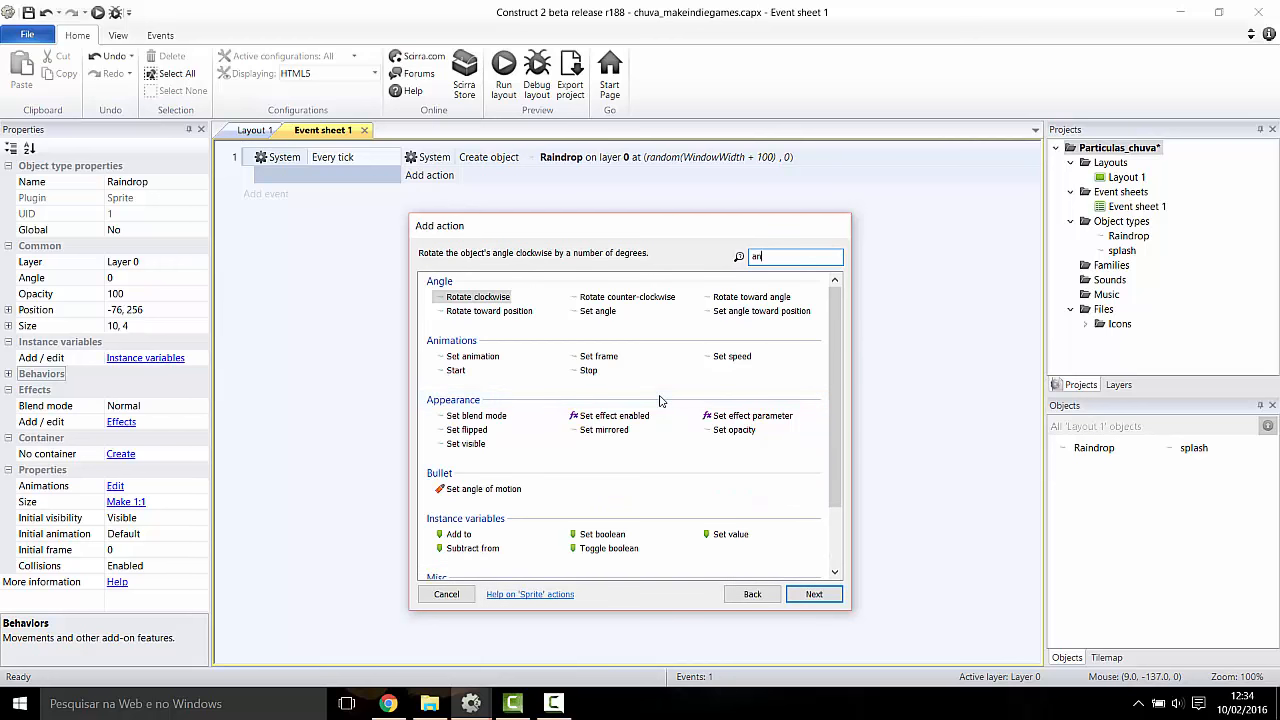
{"action": "double_click", "coordinate": [481, 490]}
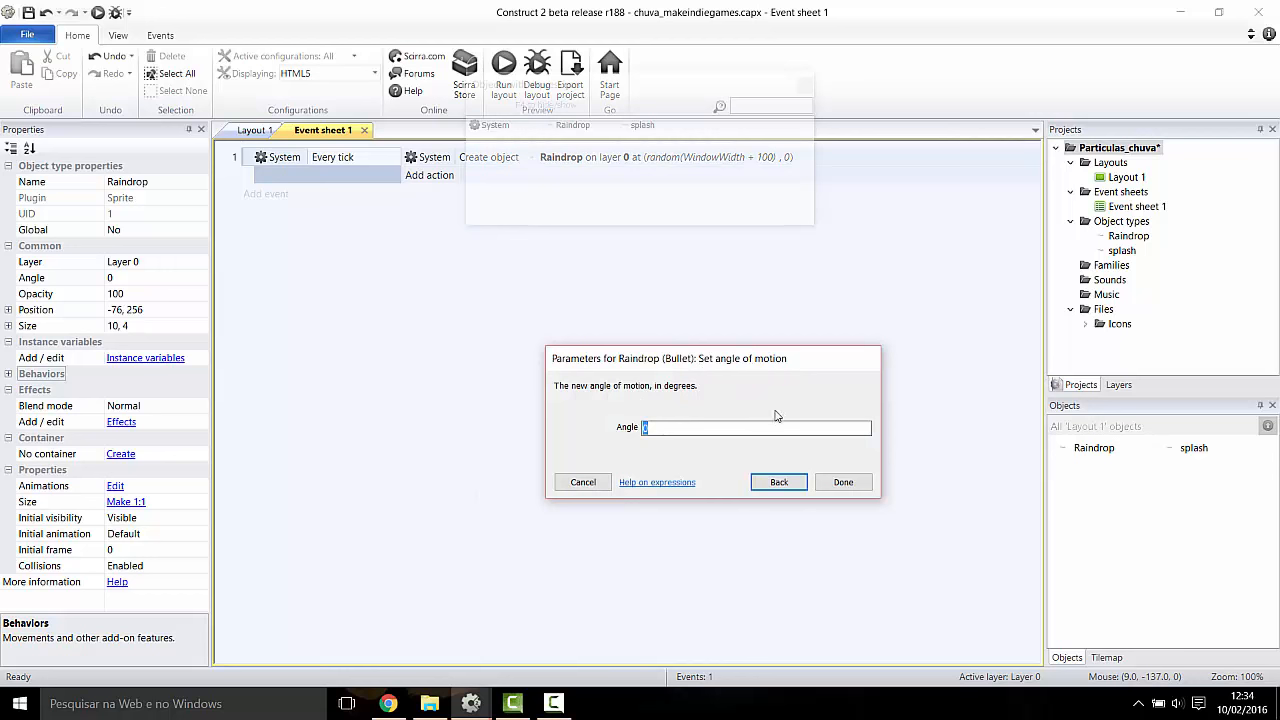
Step: Set Raindrop's angle of motion to the copied expression 100+random(-3,3), and preview the layout in the browser
{"action": "key", "text": "ctrl+v"}
{"action": "left_click", "coordinate": [841, 482]}
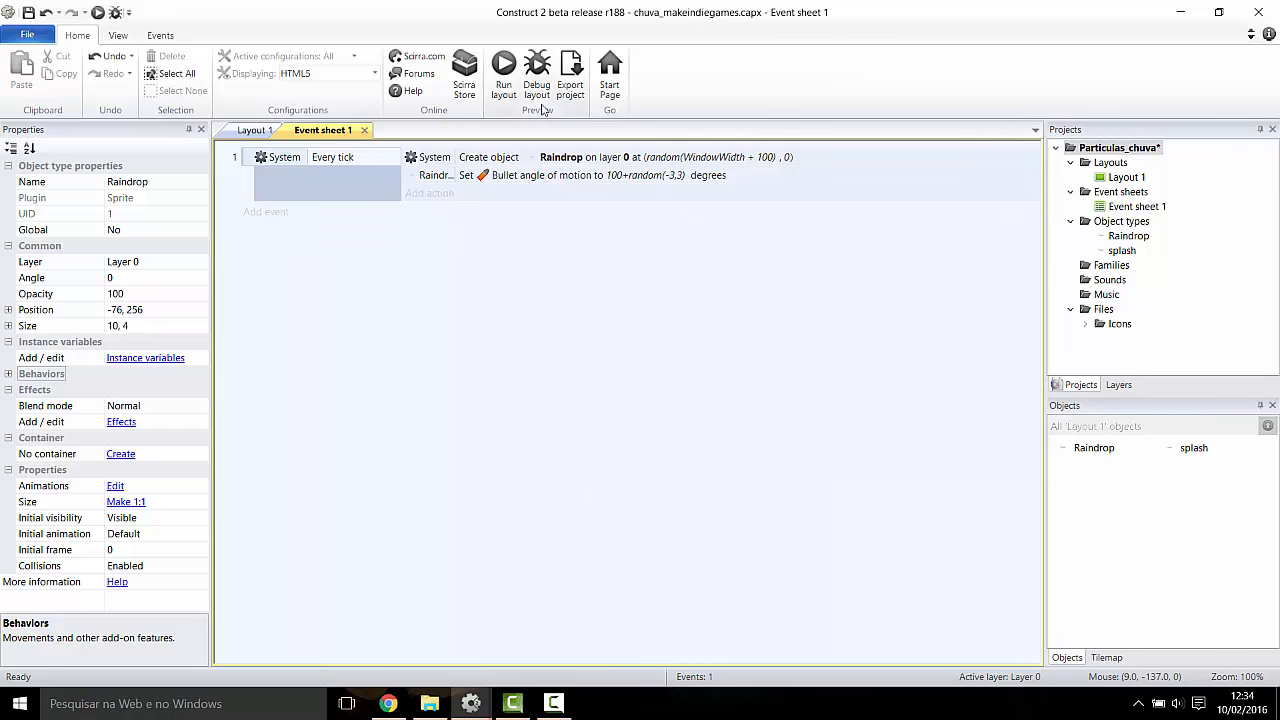
{"action": "left_click", "coordinate": [504, 68]}
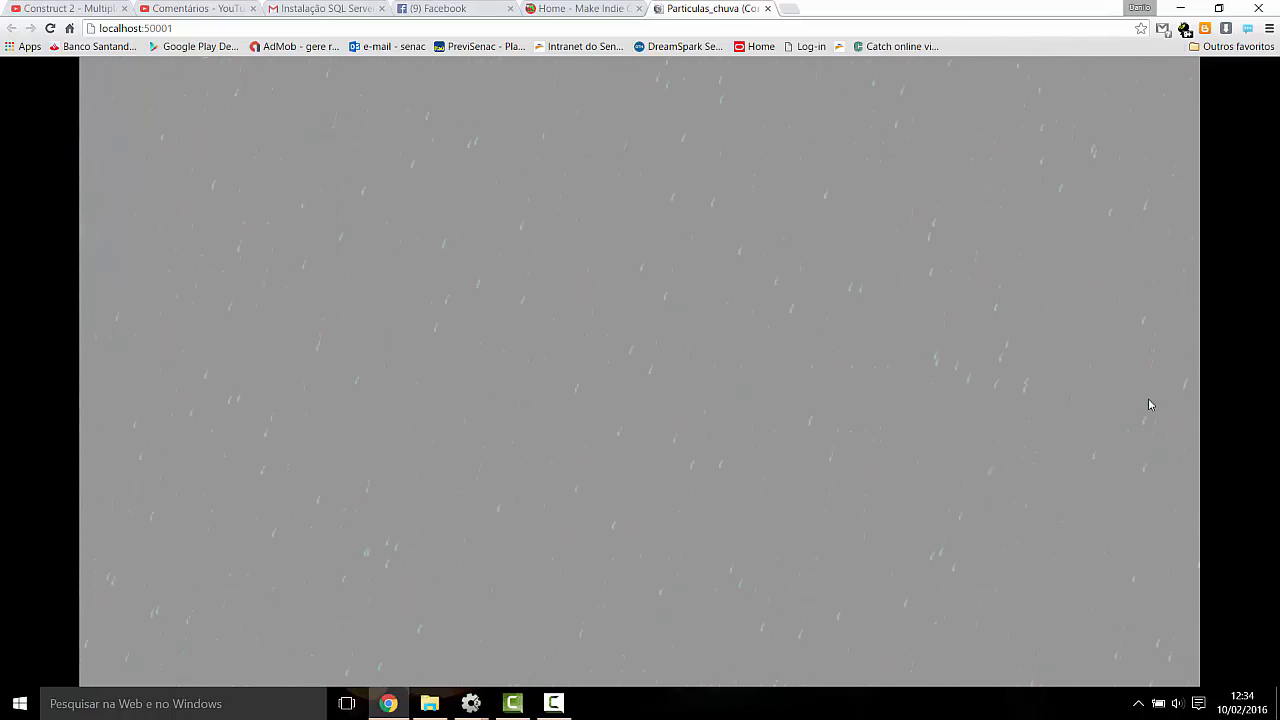
Step: On Layout 1 of chuva_makeindiegames, move the Raindrop sprite below and outside the layout to position -68, 541, and preview the layout
{"action": "mouse_move", "coordinate": [471, 703]}
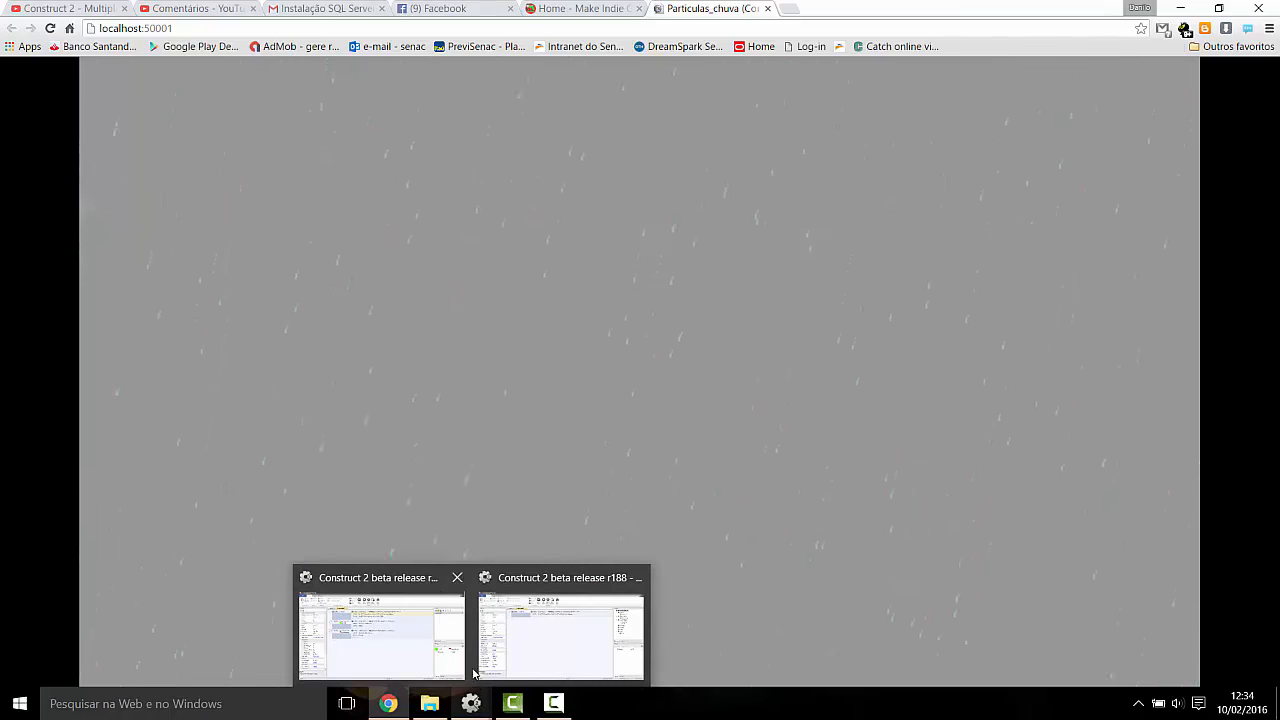
{"action": "left_click", "coordinate": [518, 640]}
{"action": "left_click", "coordinate": [255, 130]}
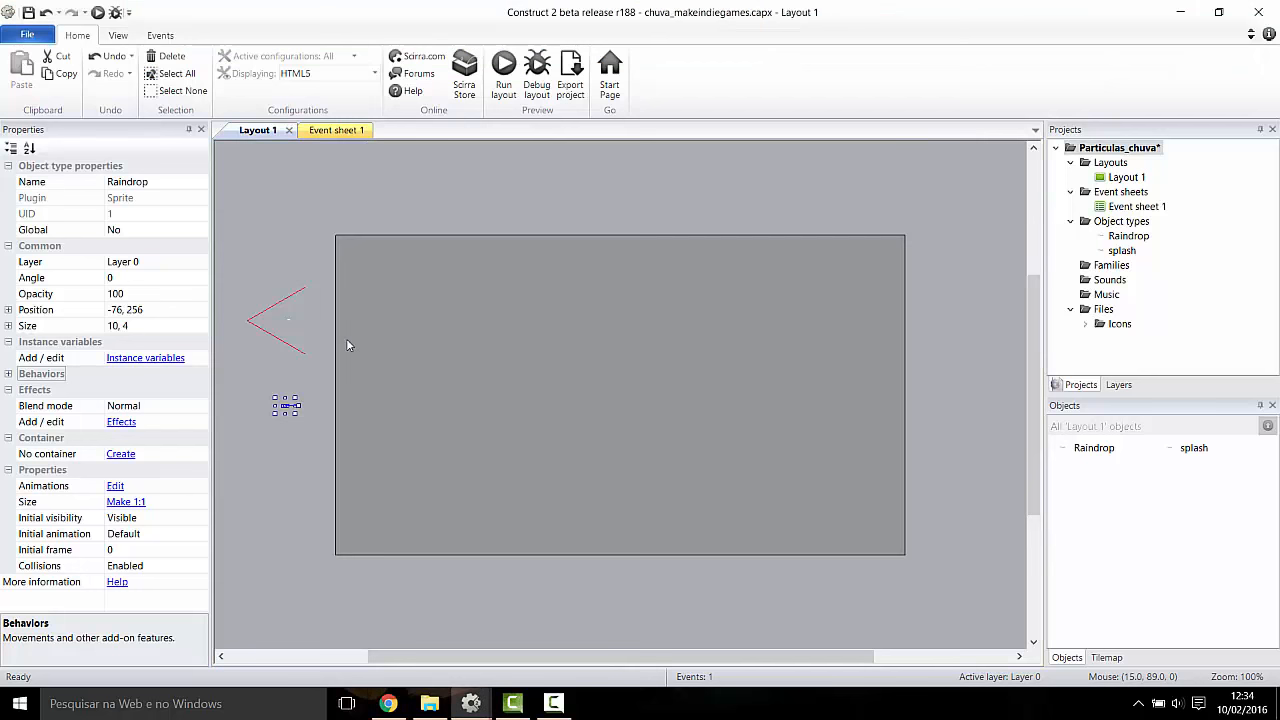
{"action": "left_click", "coordinate": [284, 424]}
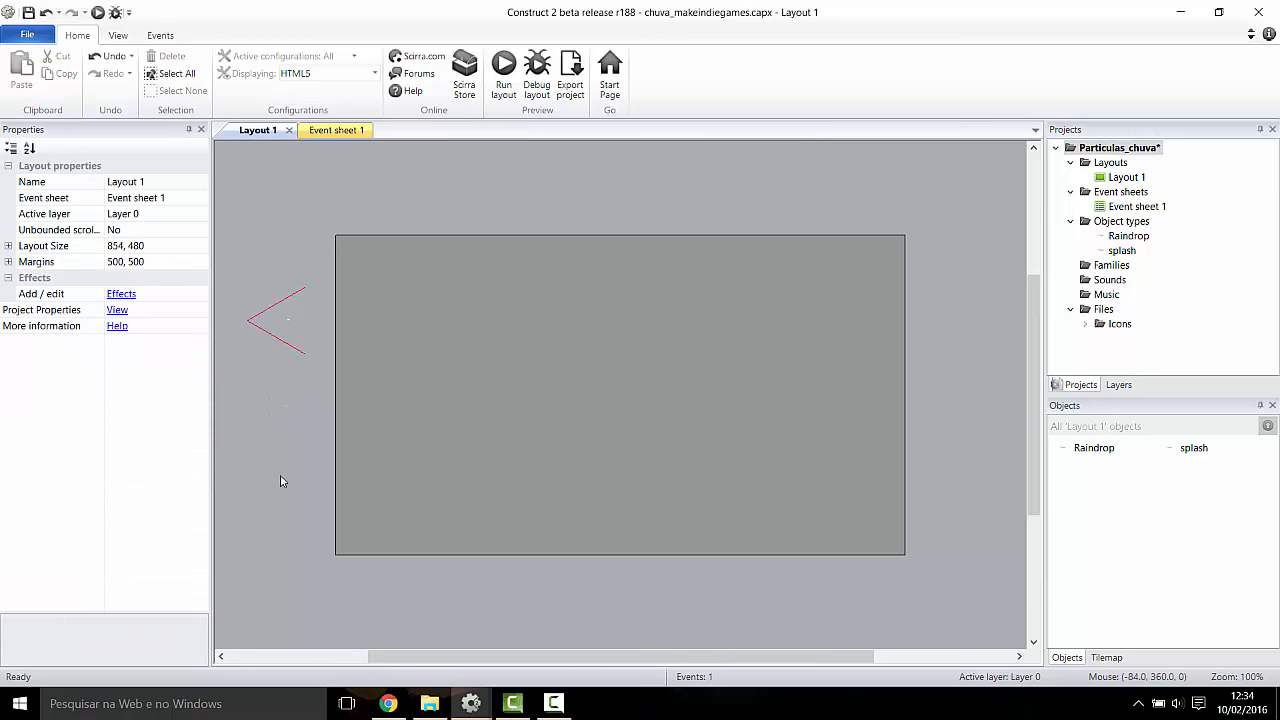
{"action": "left_click", "coordinate": [286, 410]}
{"action": "left_click_drag", "start_coordinate": [286, 410], "coordinate": [291, 600]}
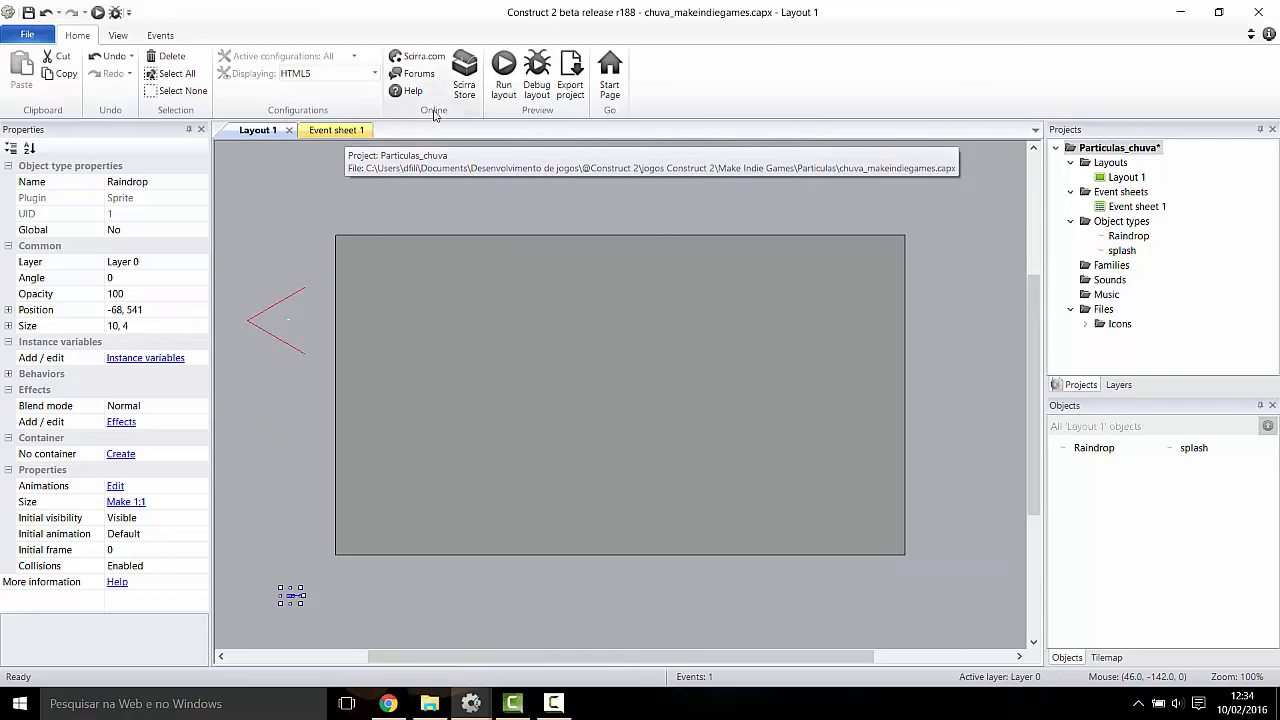
{"action": "left_click", "coordinate": [504, 68]}
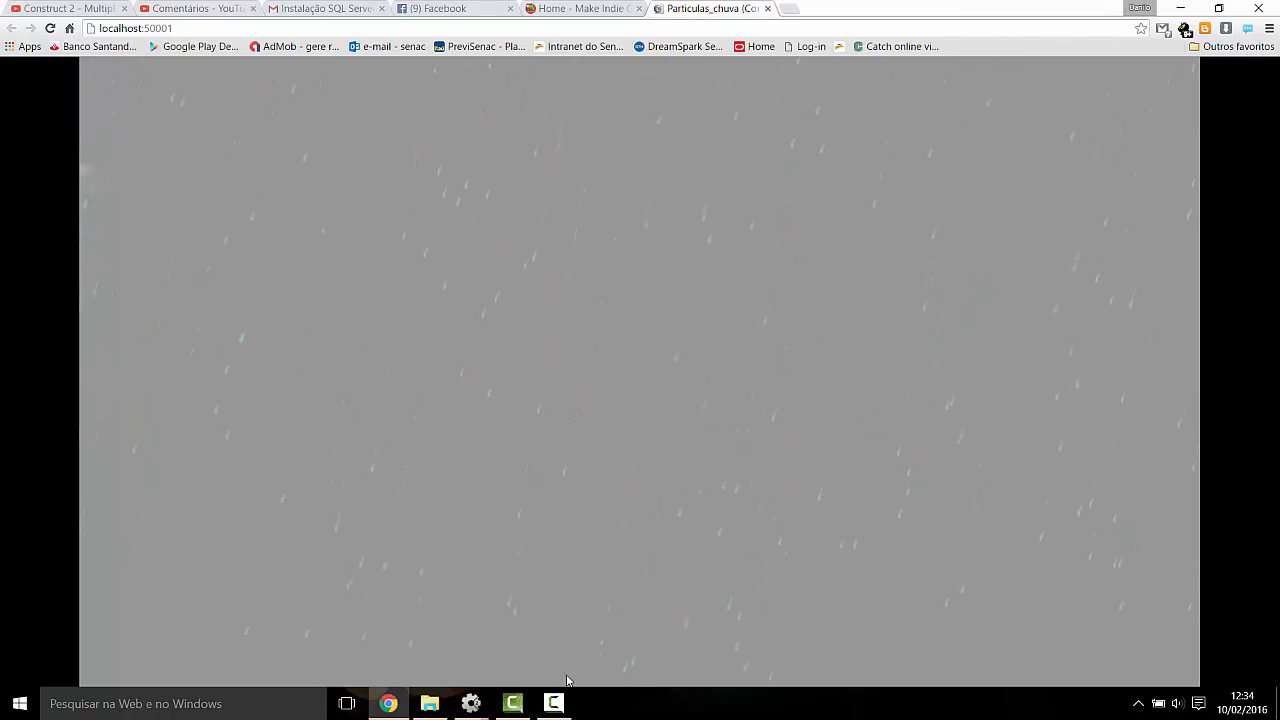
Step: Copy the speed expression from Raindrop's Bullet Set speed action in the Chuva_prototipo project, leaving that action unchanged
{"action": "mouse_move", "coordinate": [471, 700]}
{"action": "left_click", "coordinate": [427, 650]}
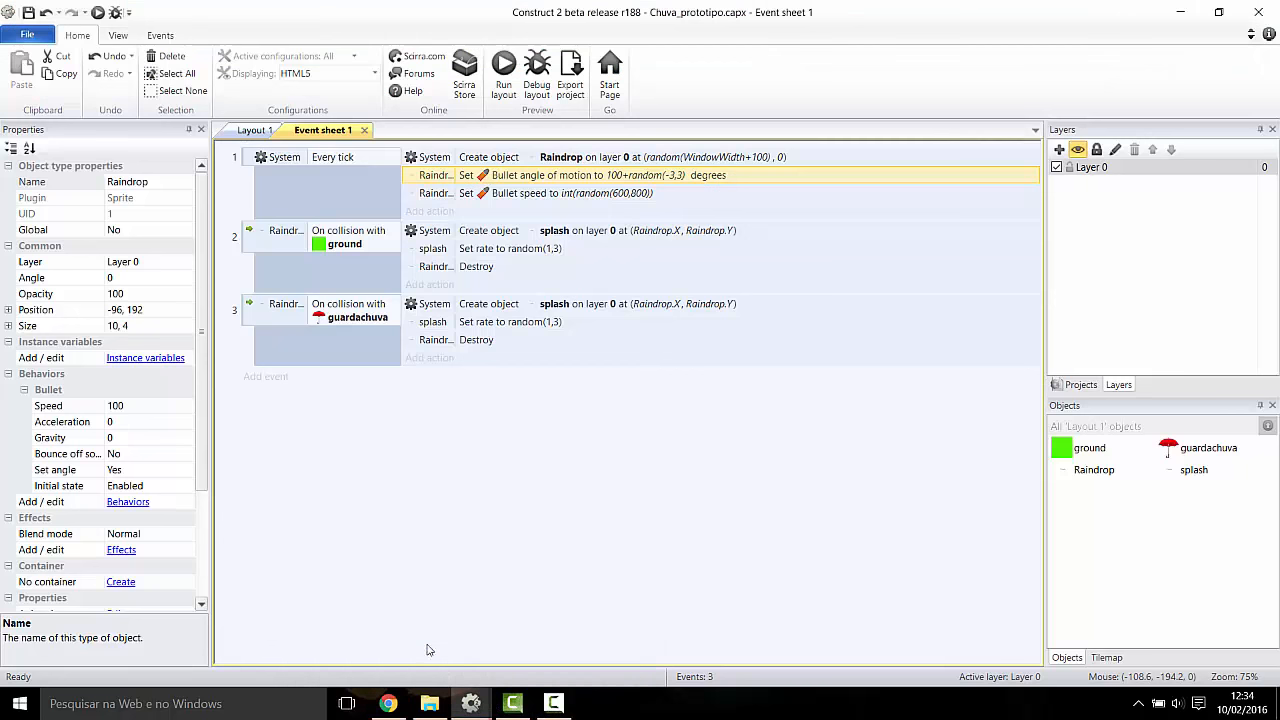
{"action": "double_click", "coordinate": [512, 194]}
{"action": "key", "text": "ctrl+c"}
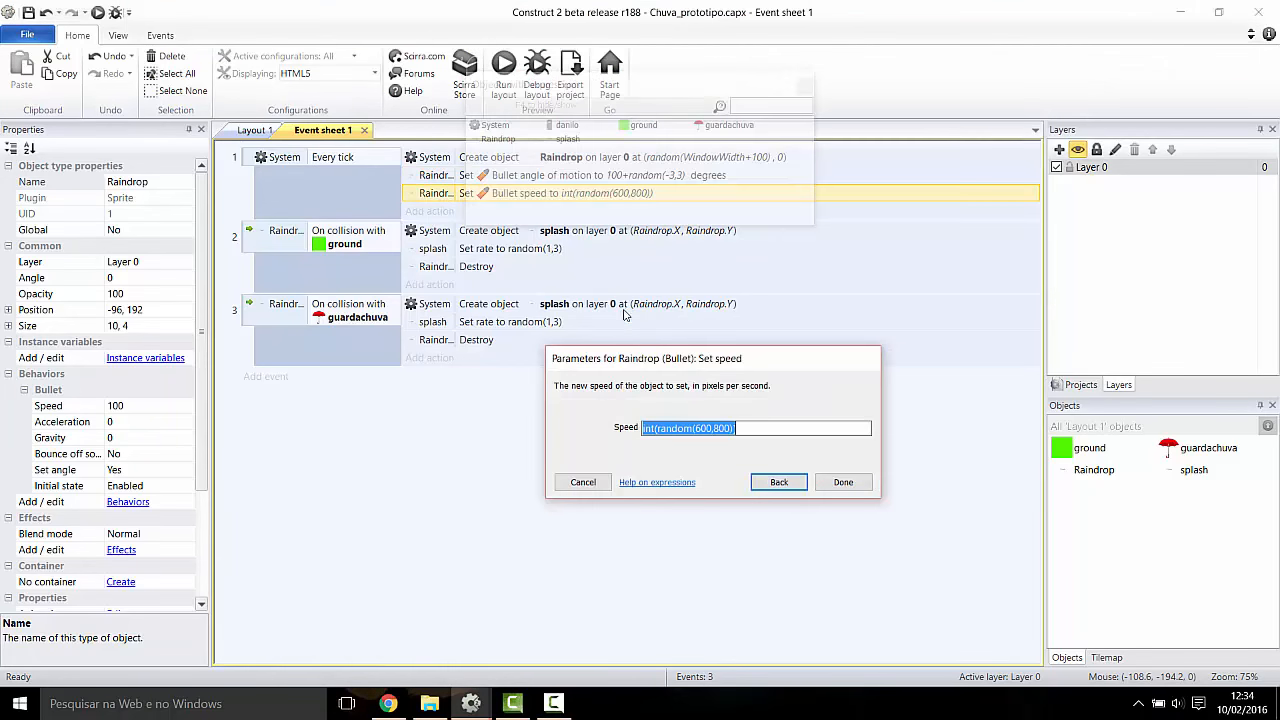
{"action": "left_click", "coordinate": [843, 482]}
Step: Back in the chuva_makeindiegames project, examine the Bullet behavior properties of the Raindrop sprite on Layout 1
{"action": "mouse_move", "coordinate": [481, 706]}
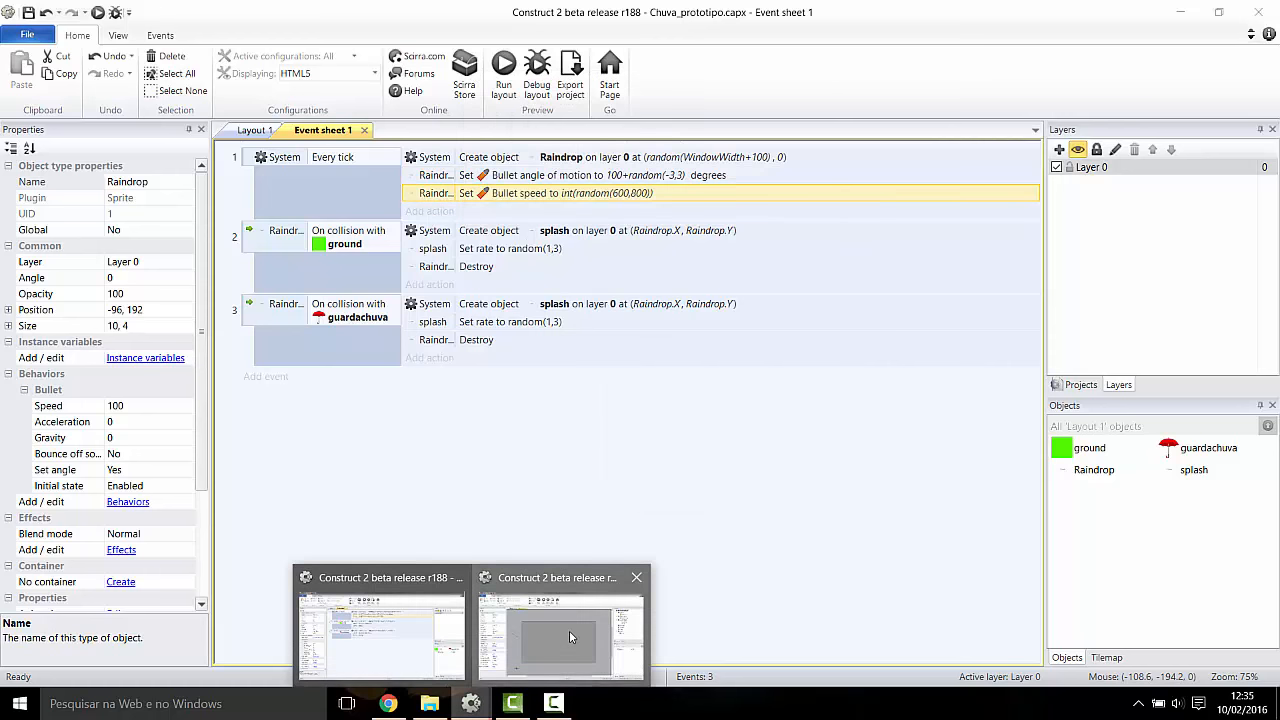
{"action": "left_click", "coordinate": [569, 630]}
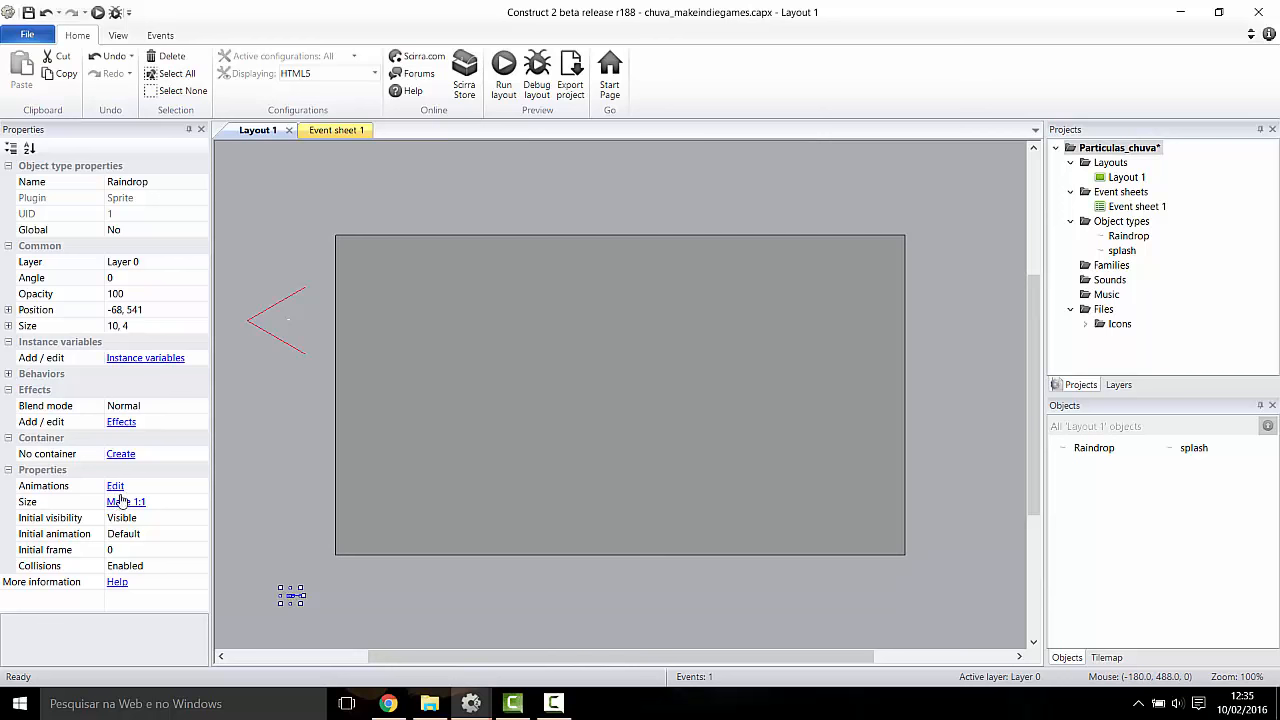
{"action": "left_click", "coordinate": [346, 605]}
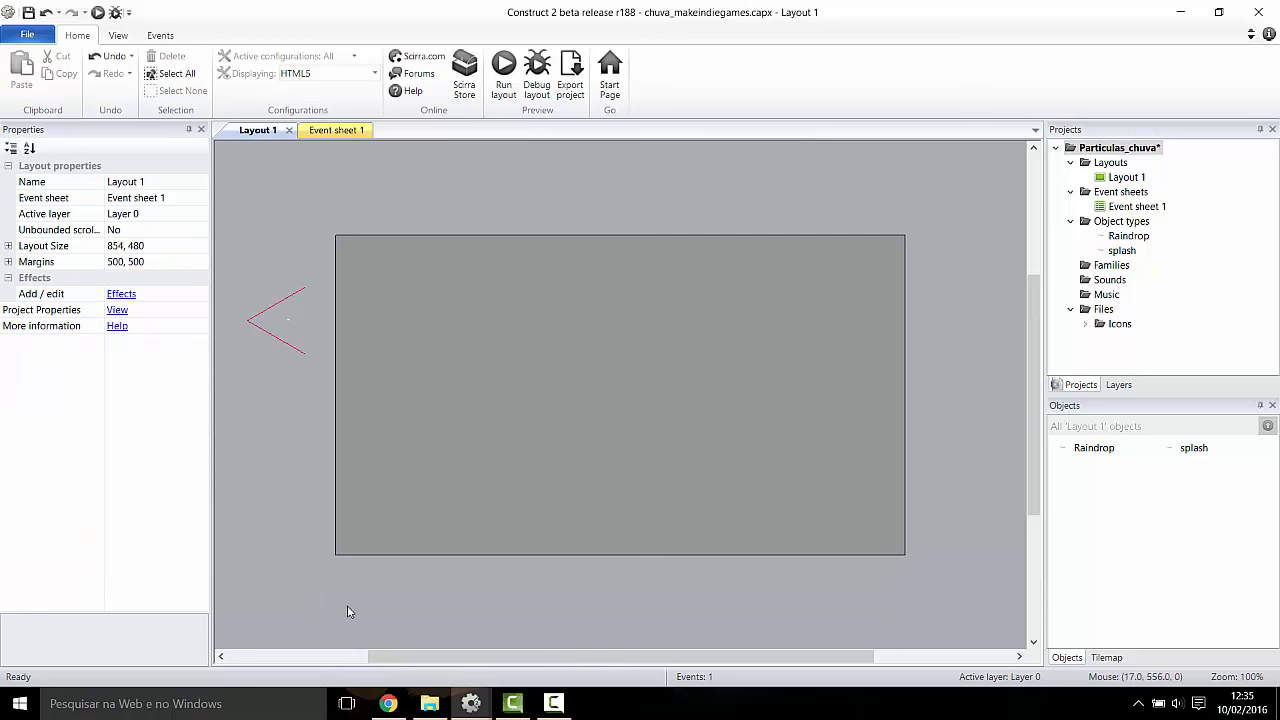
{"action": "left_click", "coordinate": [290, 597]}
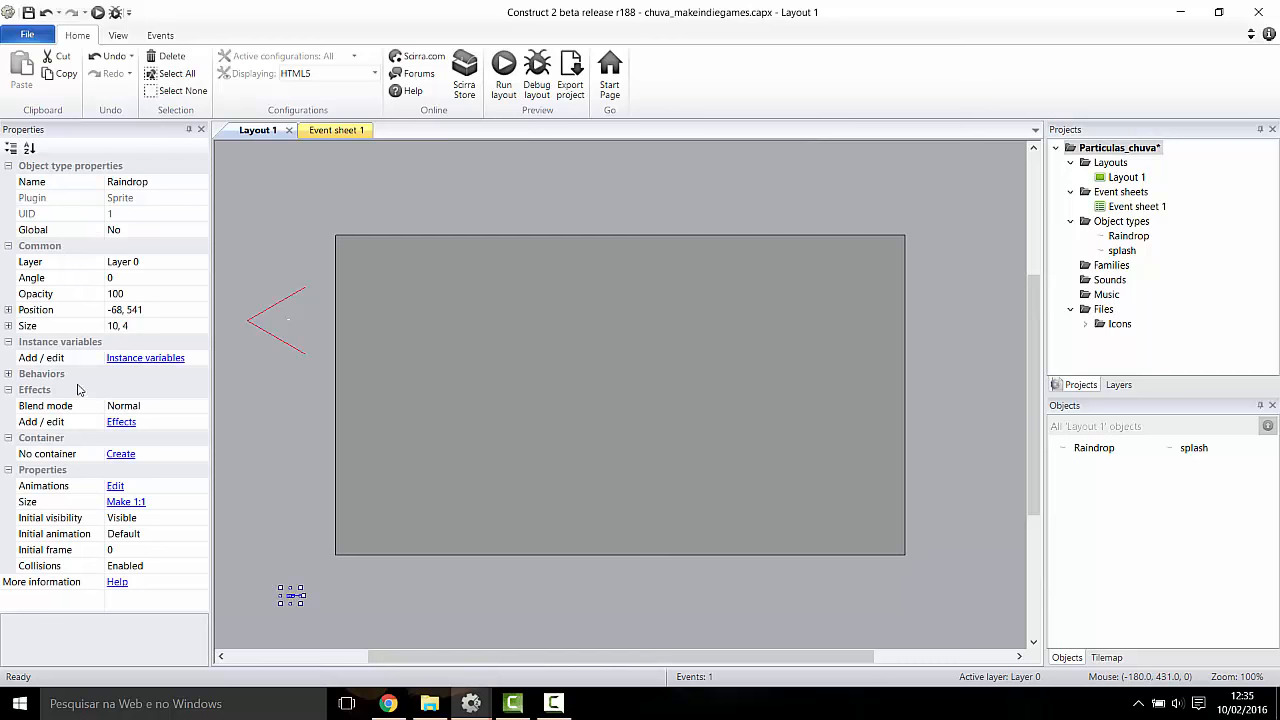
{"action": "left_click", "coordinate": [9, 374]}
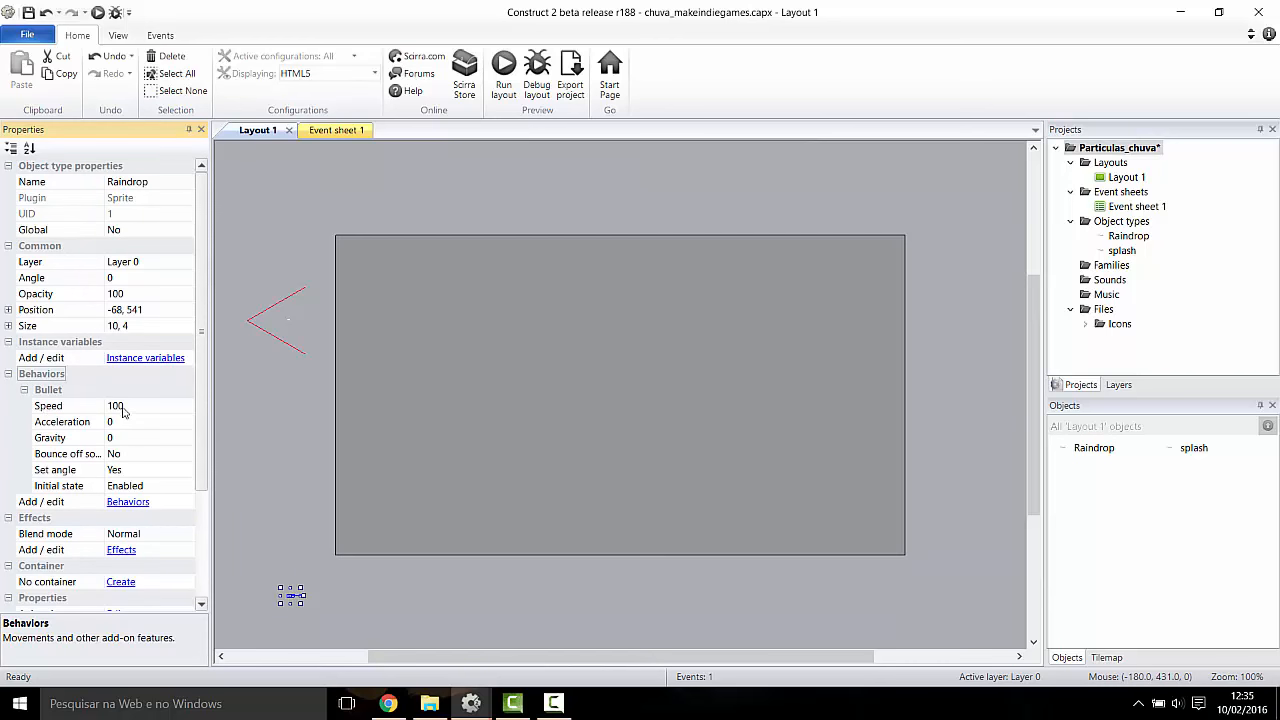
Step: Add a Bullet Set speed action for Raindrop to the Every tick event, using the copied expression int(random(600,800))
{"action": "key", "text": "ctrl+Tab"}
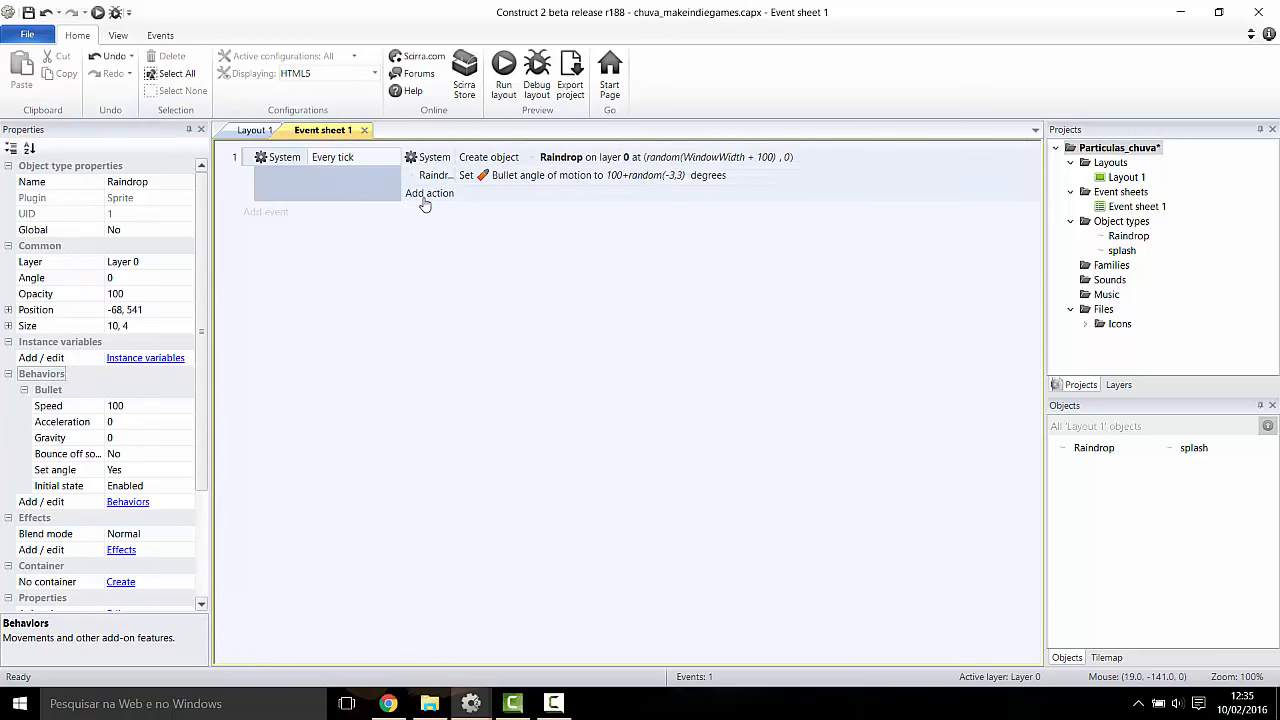
{"action": "left_click", "coordinate": [424, 198]}
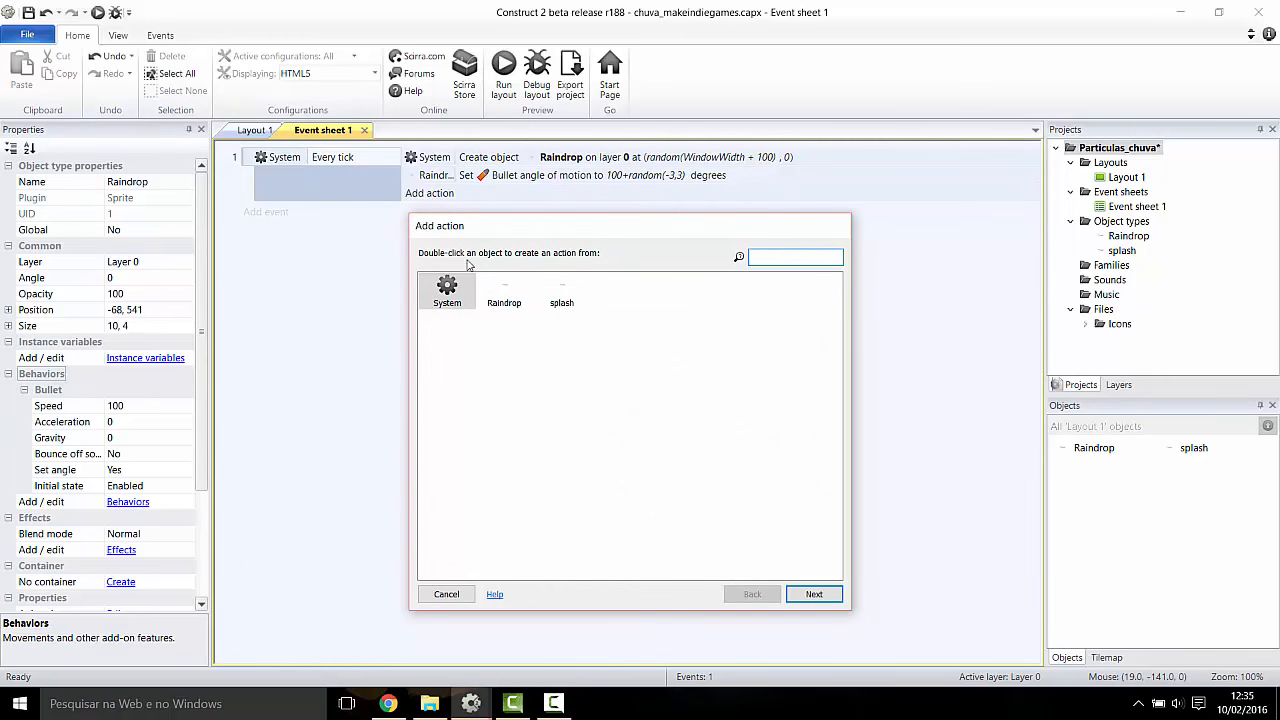
{"action": "double_click", "coordinate": [508, 293]}
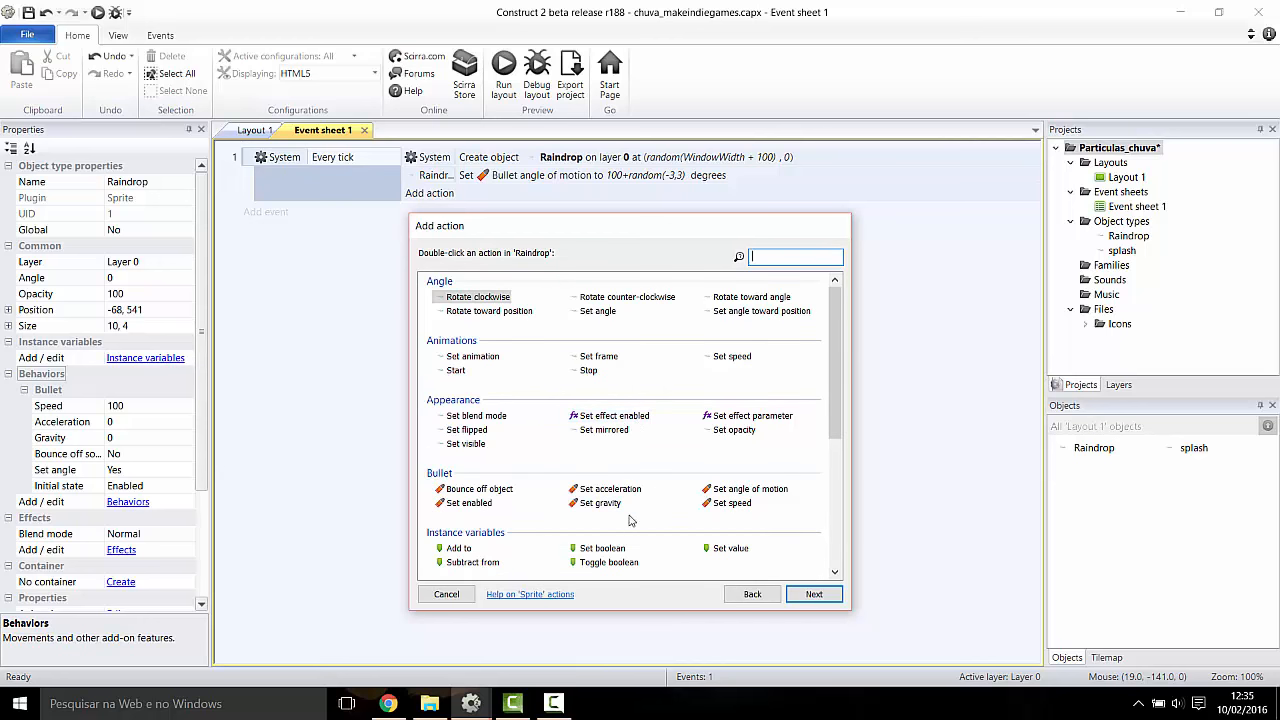
{"action": "double_click", "coordinate": [735, 503]}
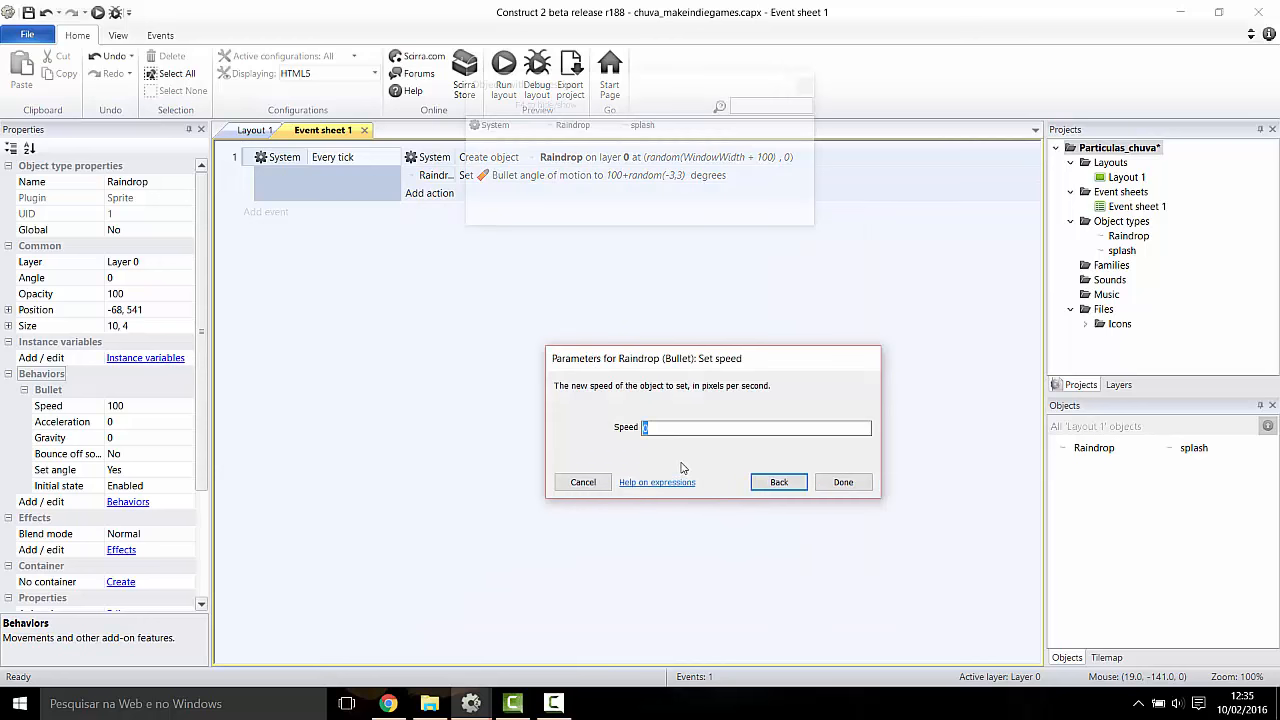
{"action": "key", "text": "ctrl+v"}
{"action": "double_click", "coordinate": [645, 428]}
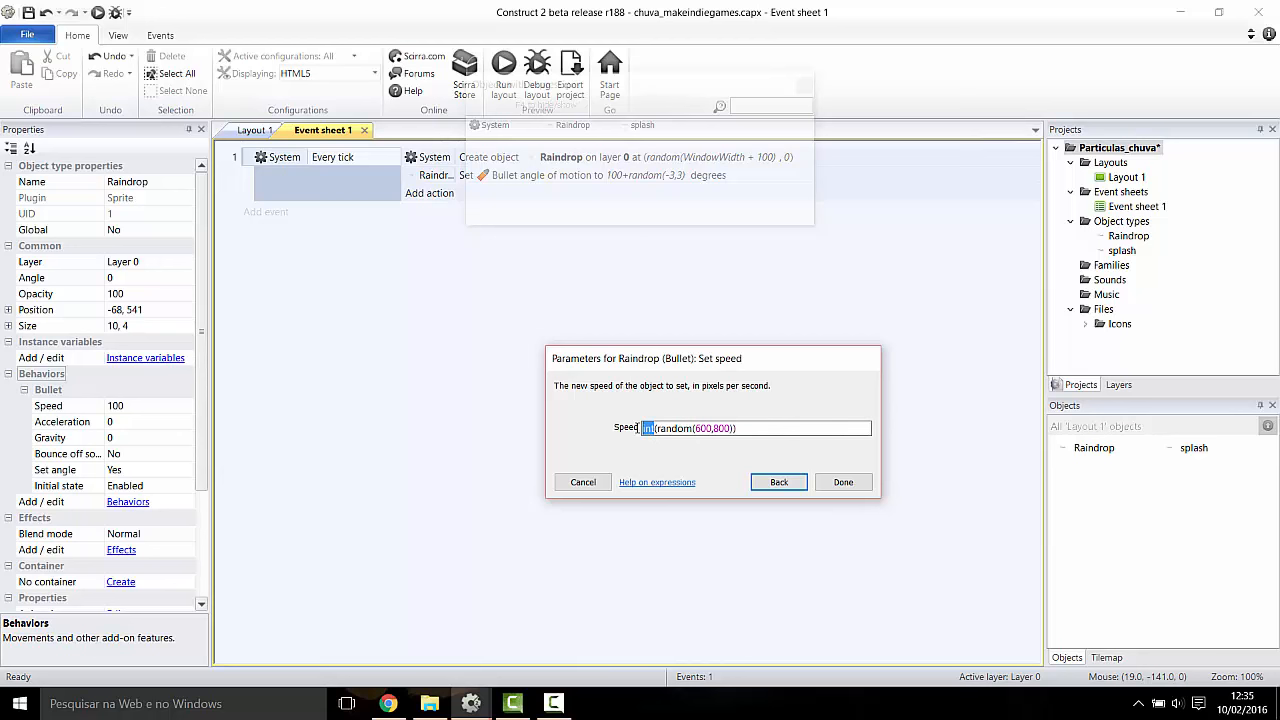
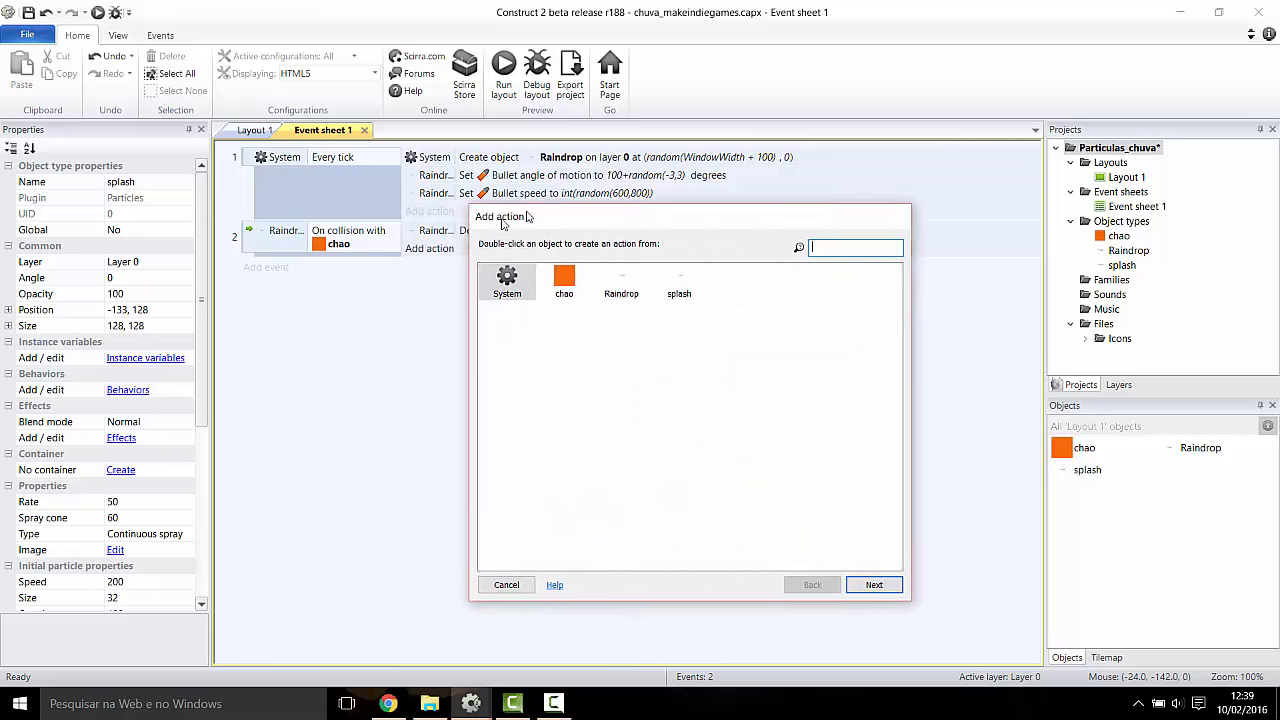
Step: In Raindrop's collision event with chao, start a System Create object action with splash as the object to create
{"action": "double_click", "coordinate": [537, 271]}
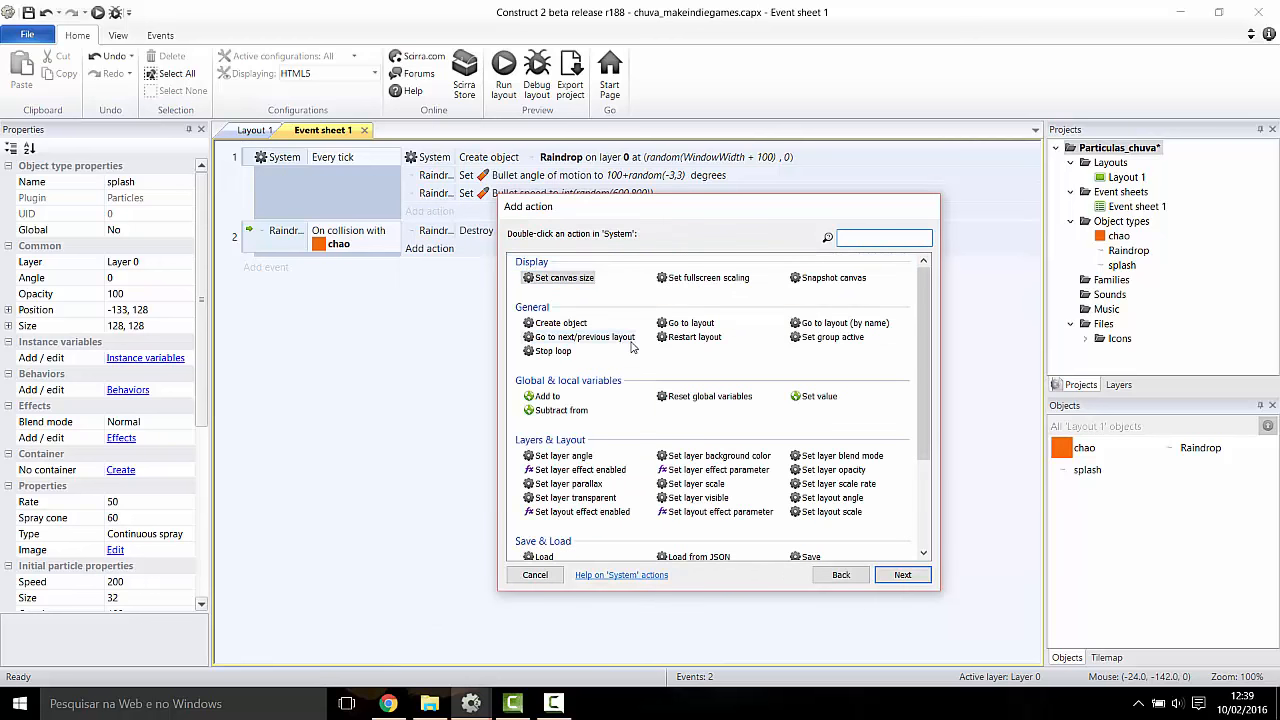
{"action": "type", "text": "ob"}
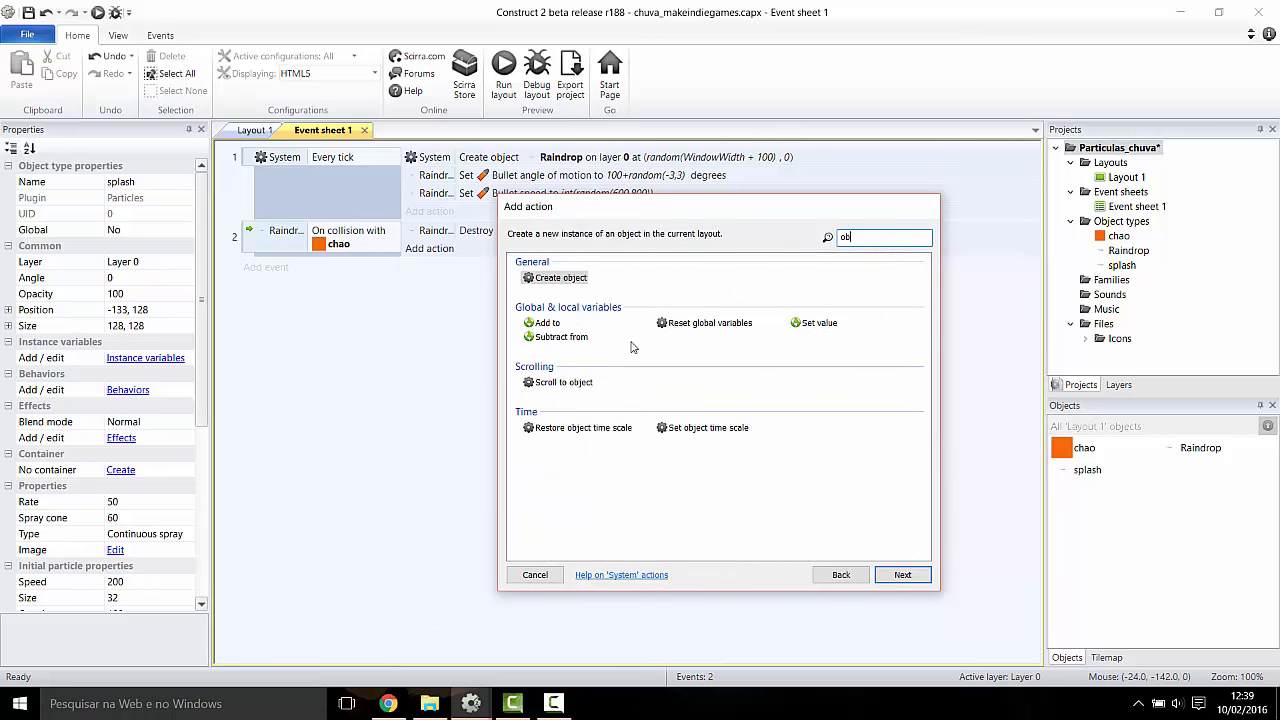
{"action": "double_click", "coordinate": [540, 278]}
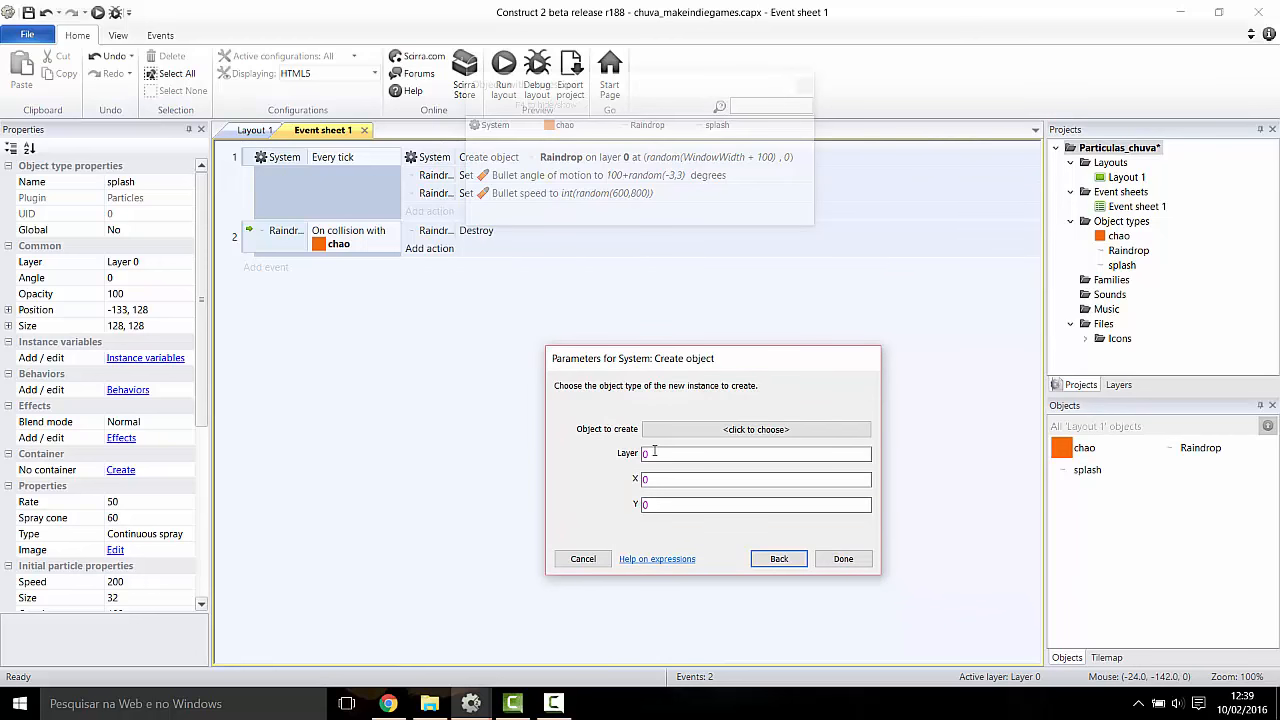
{"action": "left_click", "coordinate": [680, 430]}
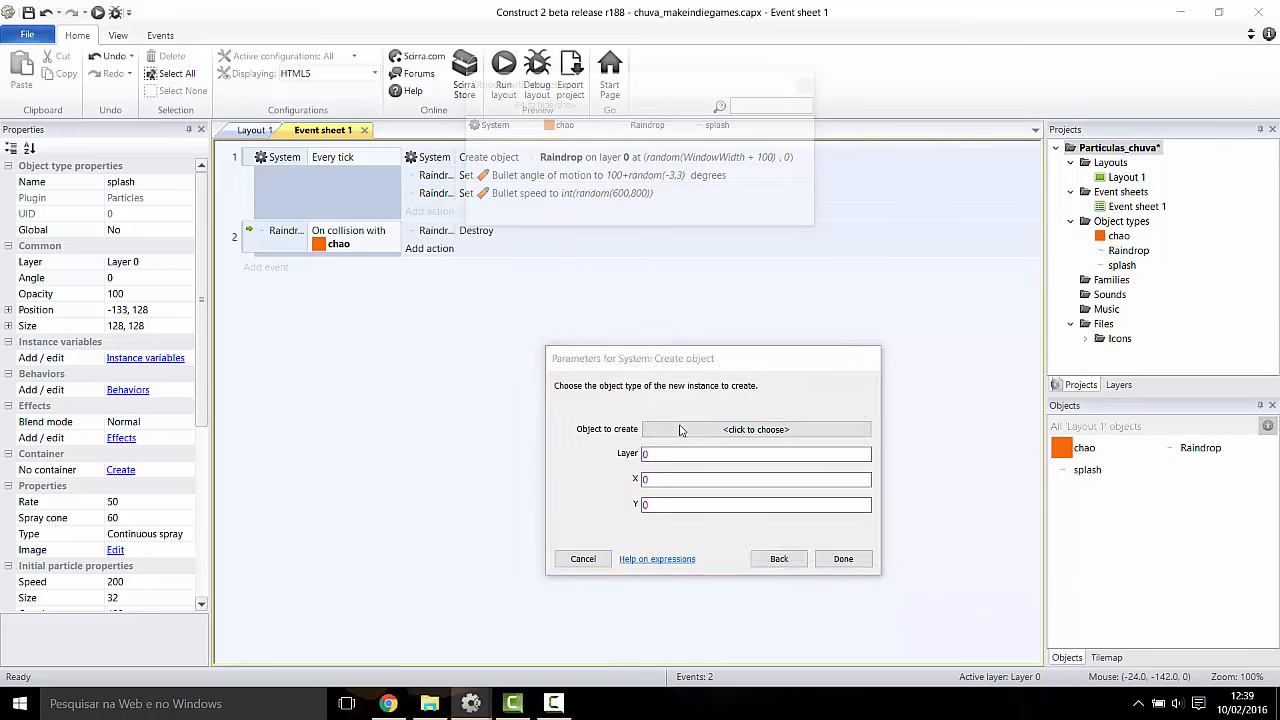
{"action": "left_click", "coordinate": [573, 254]}
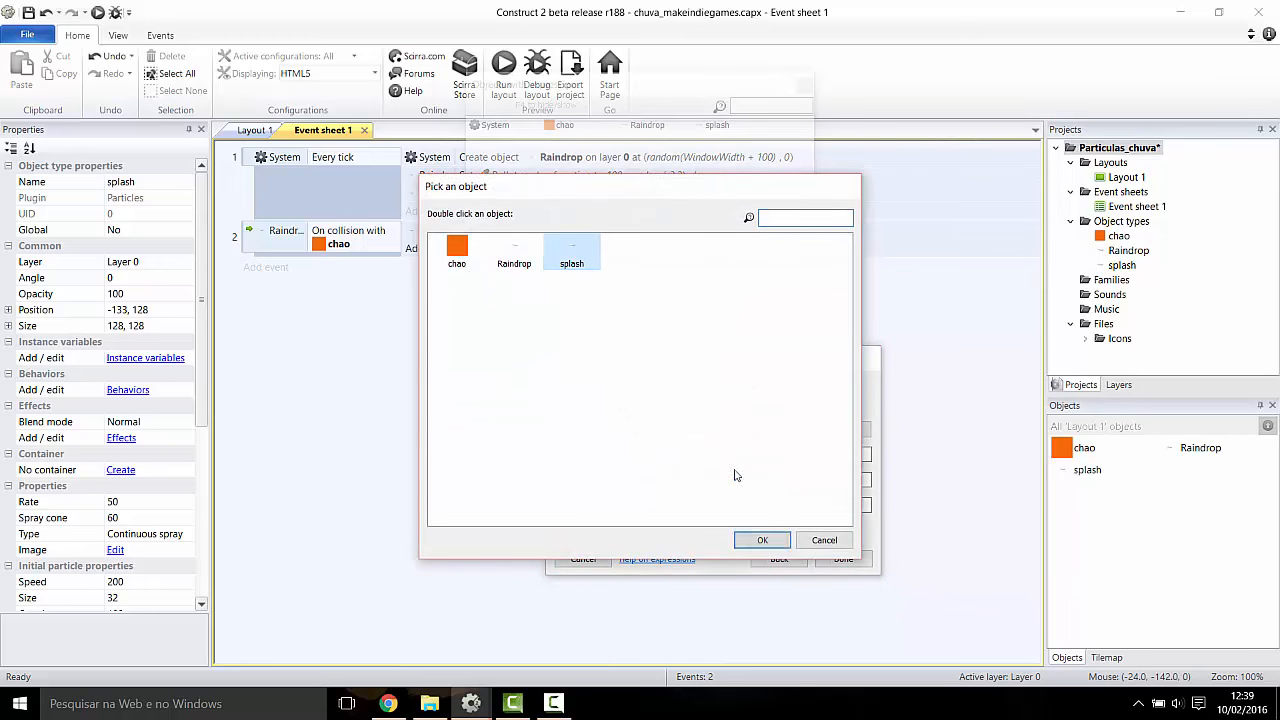
{"action": "left_click", "coordinate": [760, 540]}
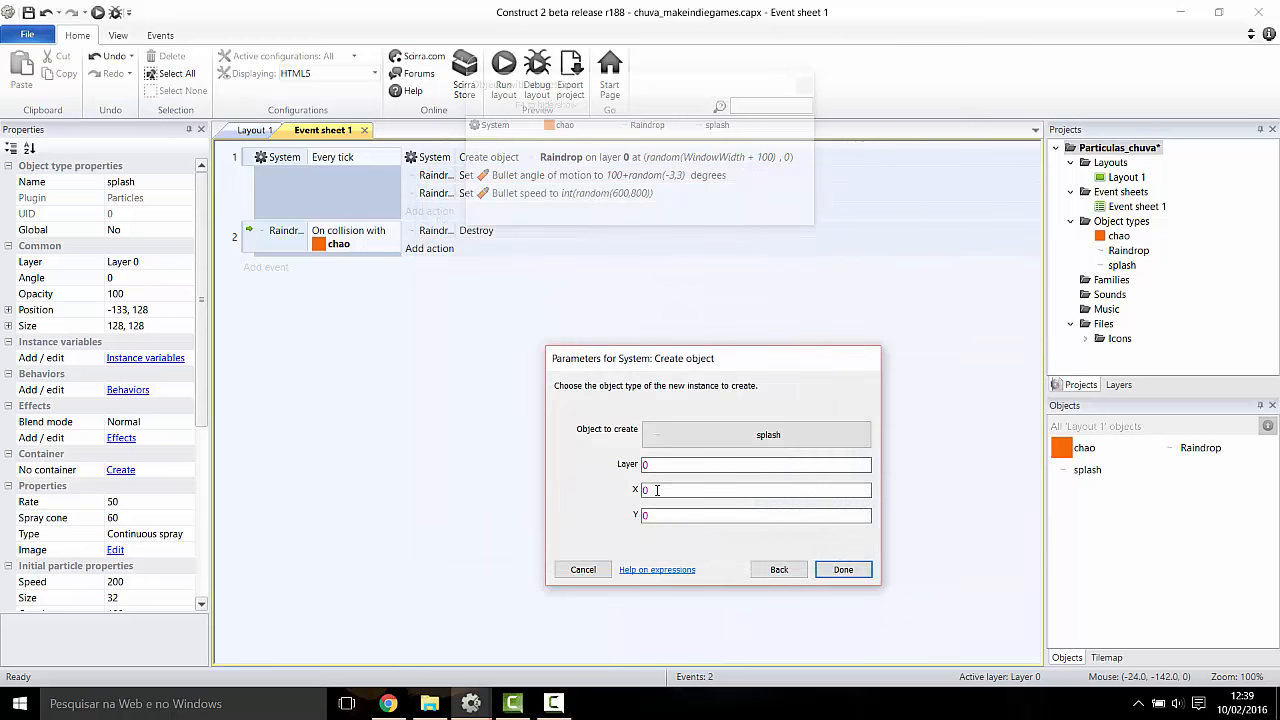
Step: Set the splash creation position to X Raindrop.X and Y Raindrop.Y on layer 0, and finish the action
{"action": "left_click", "coordinate": [657, 490]}
{"action": "type", "text": "ra"}
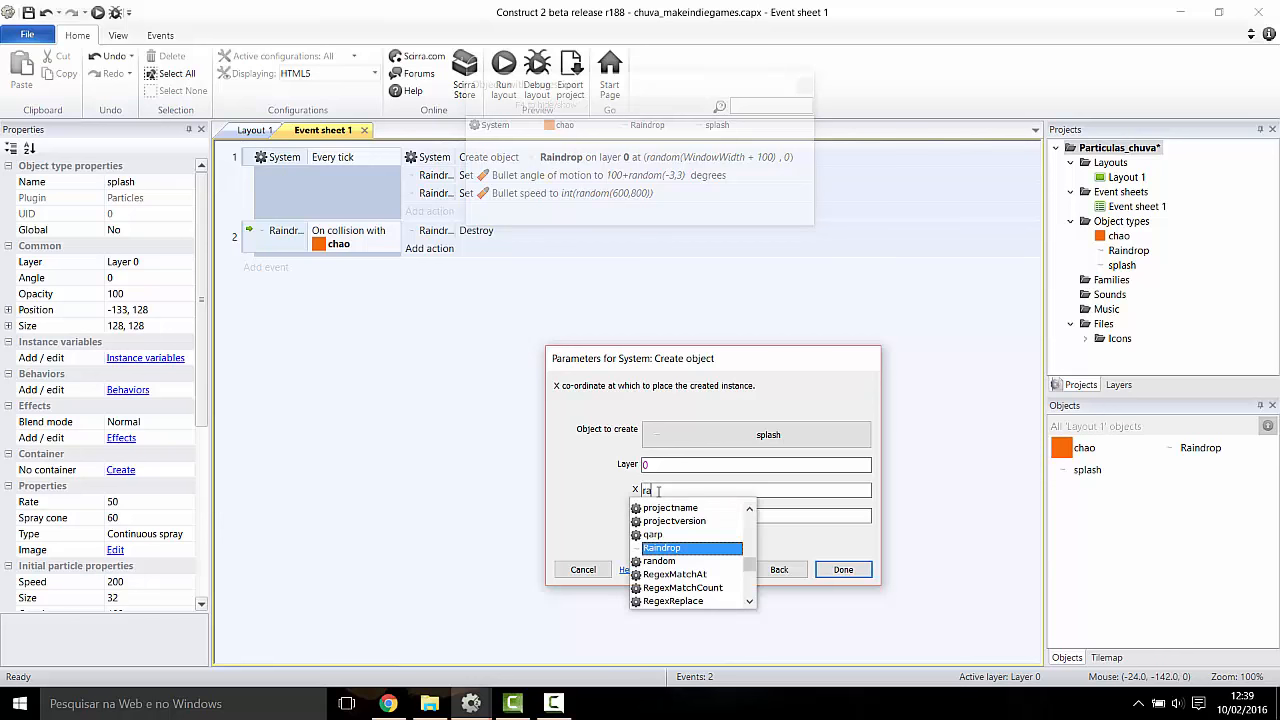
{"action": "key", "text": "Return"}
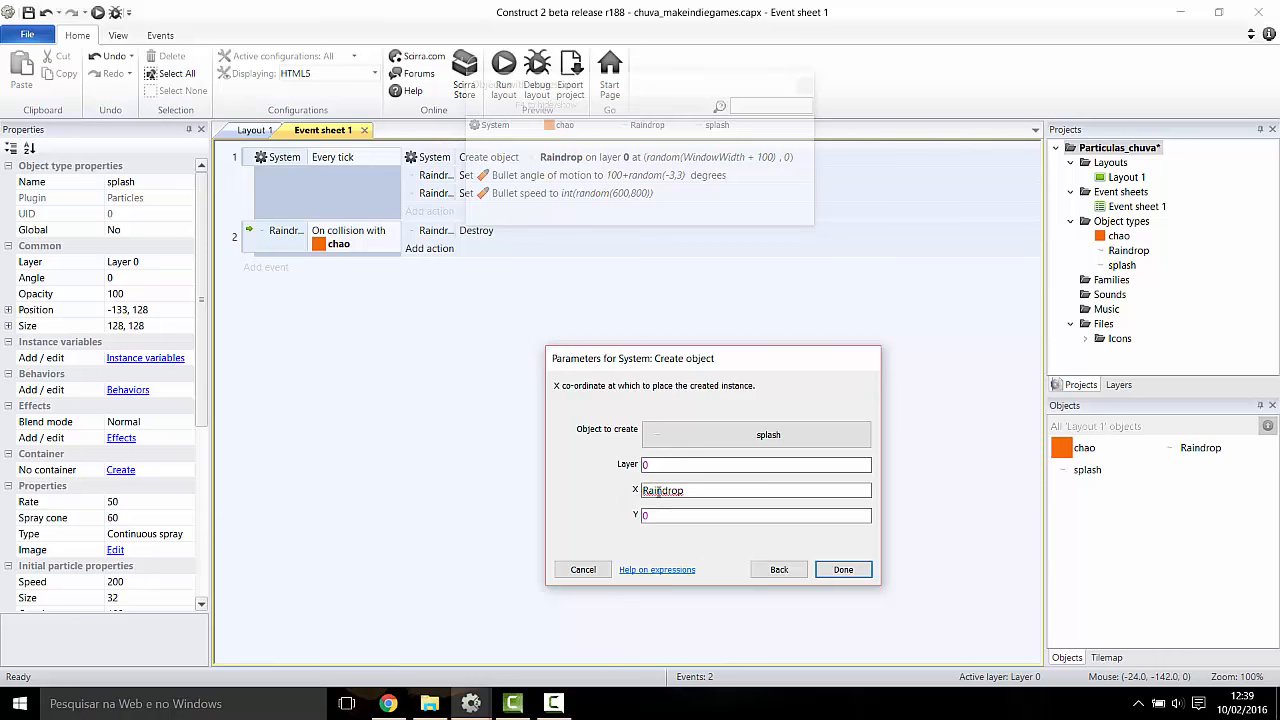
{"action": "type", "text": "."}
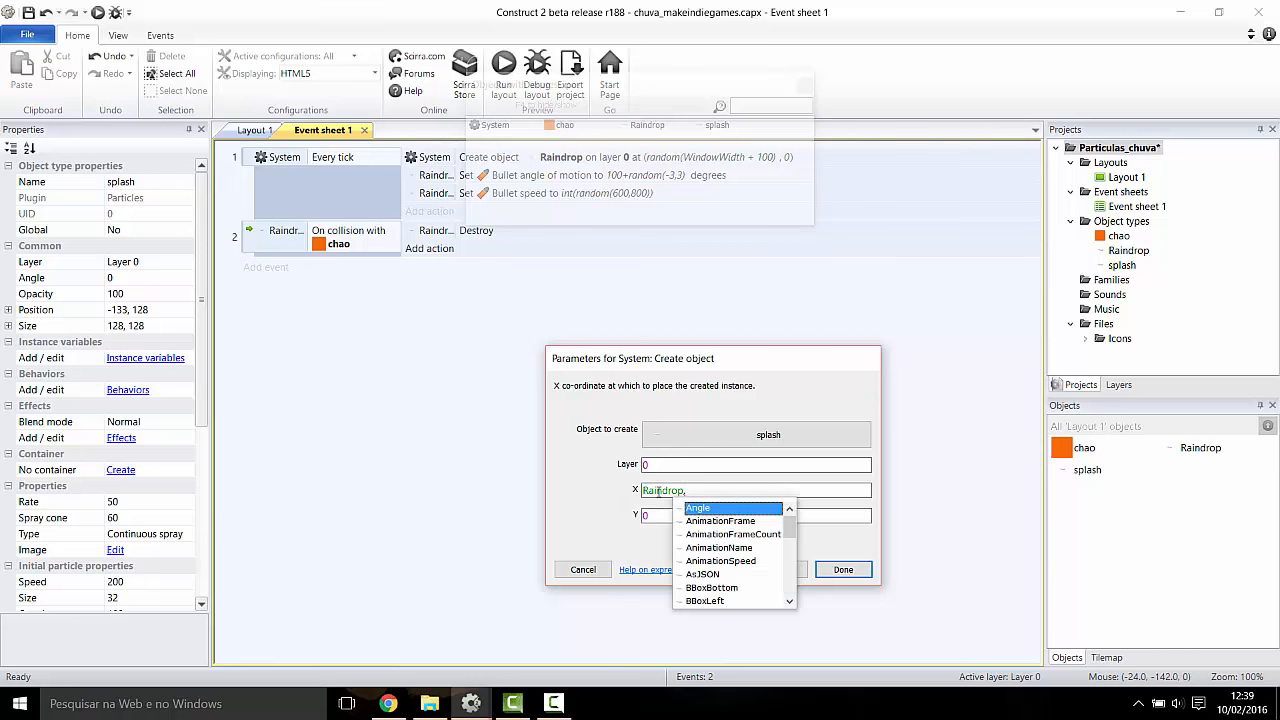
{"action": "type", "text": "X"}
{"action": "key", "text": "Tab"}
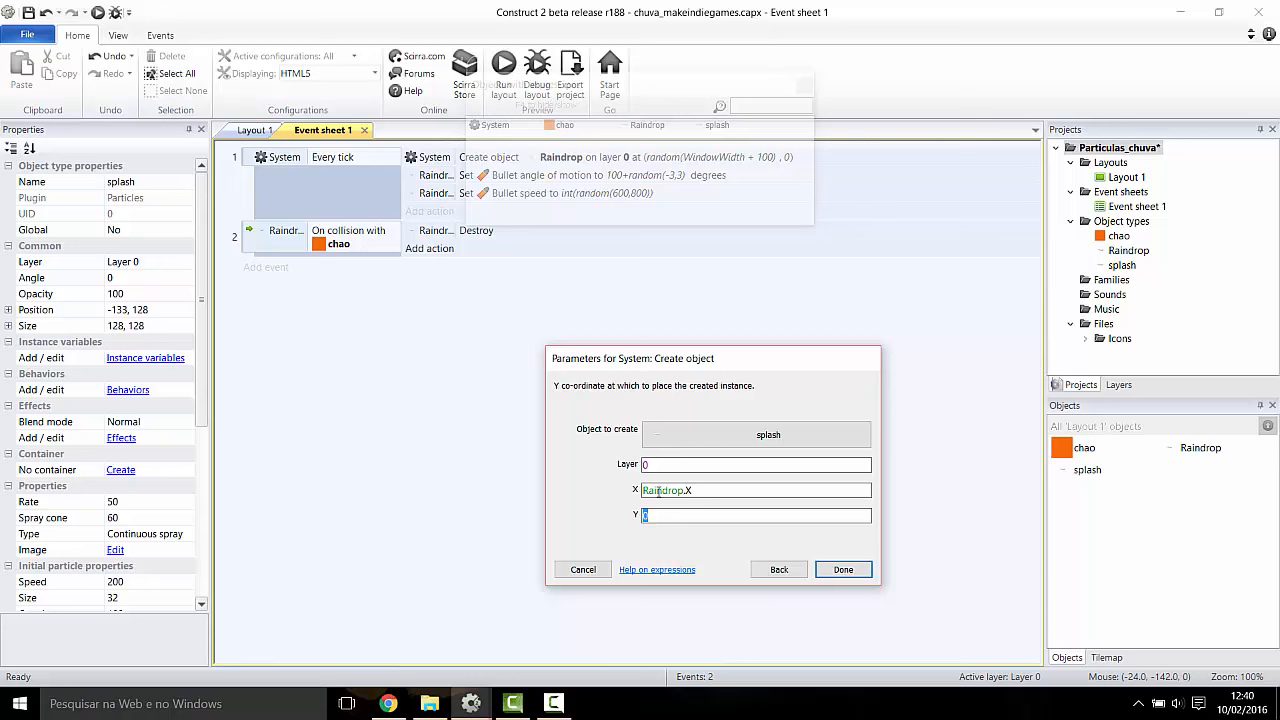
{"action": "type", "text": "ra"}
{"action": "key", "text": "Return"}
{"action": "type", "text": ".y"}
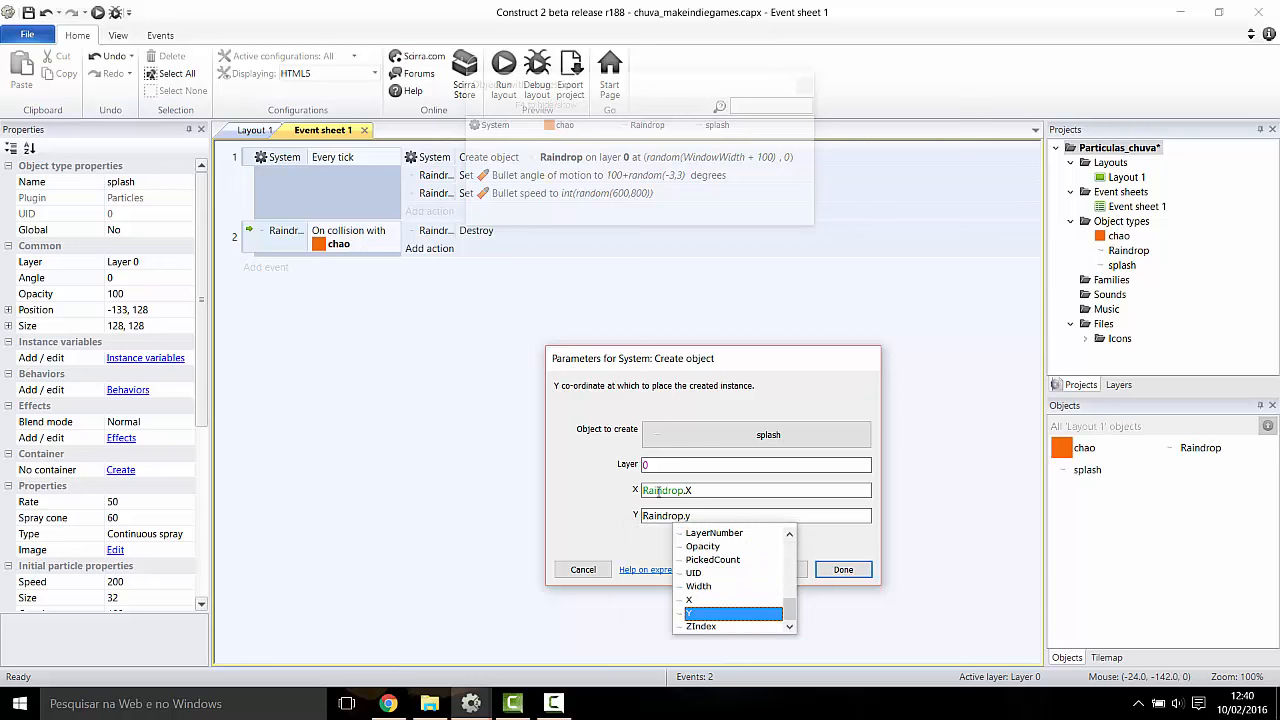
{"action": "key", "text": "Return"}
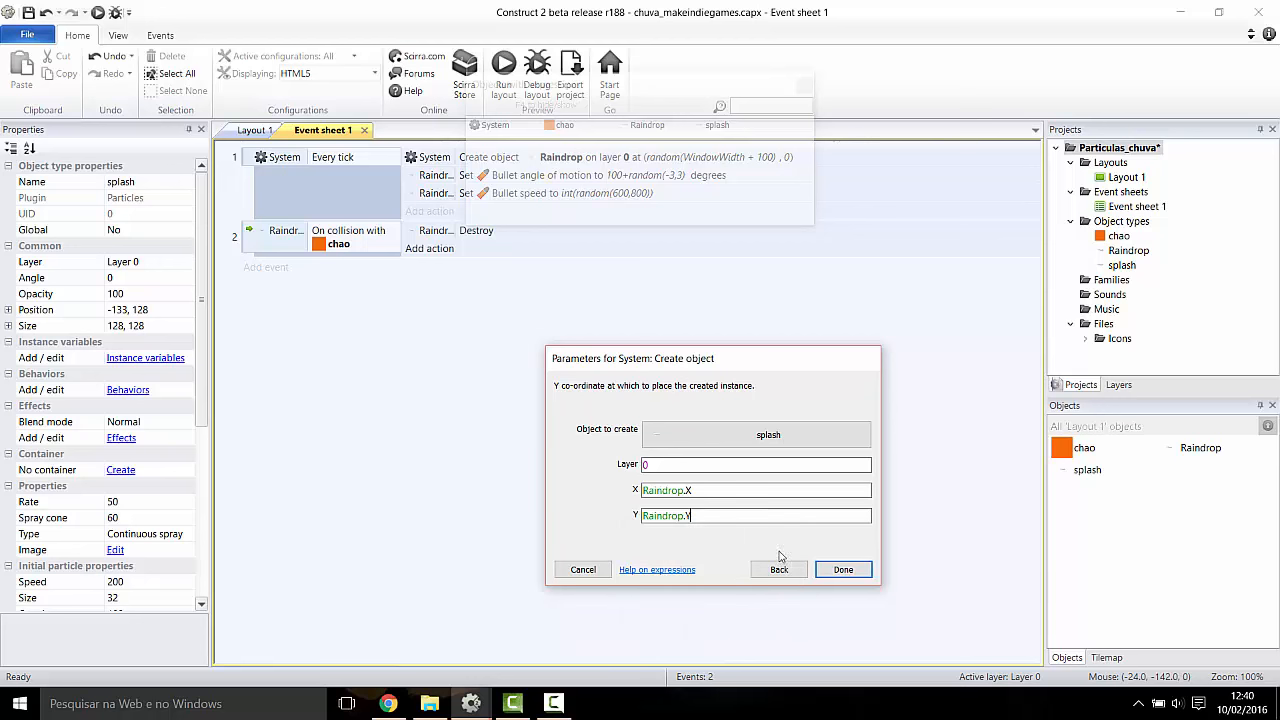
{"action": "left_click", "coordinate": [828, 567]}
Step: Move the splash Create object action above Raindrop's Destroy action in the collision event, and preview the layout in the browser
{"action": "left_click", "coordinate": [470, 248]}
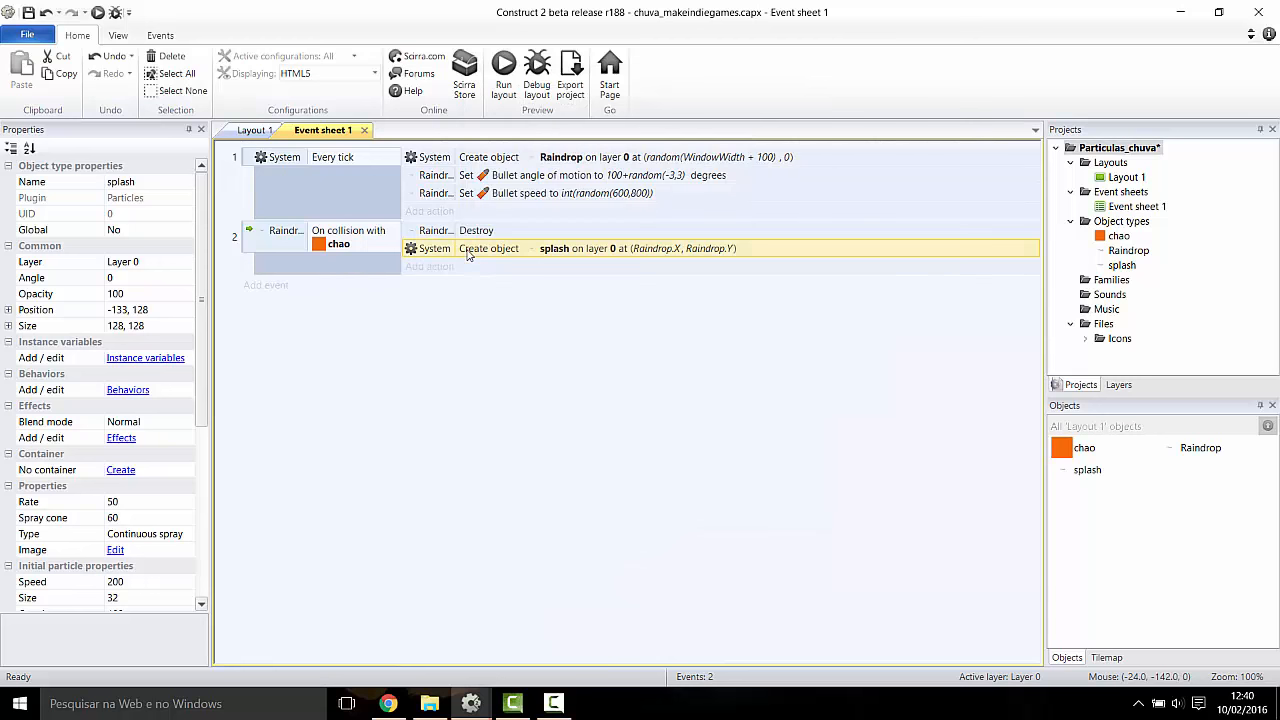
{"action": "left_click_drag", "start_coordinate": [470, 248], "coordinate": [470, 230]}
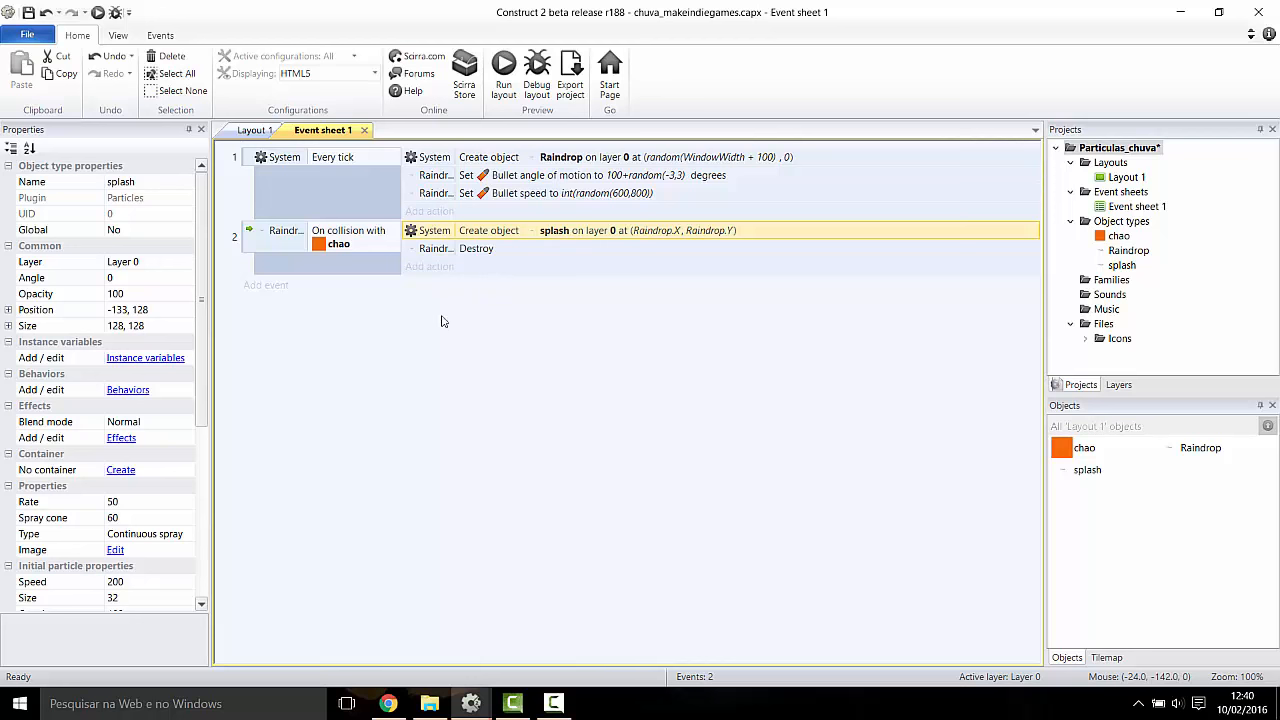
{"action": "left_click", "coordinate": [503, 72]}
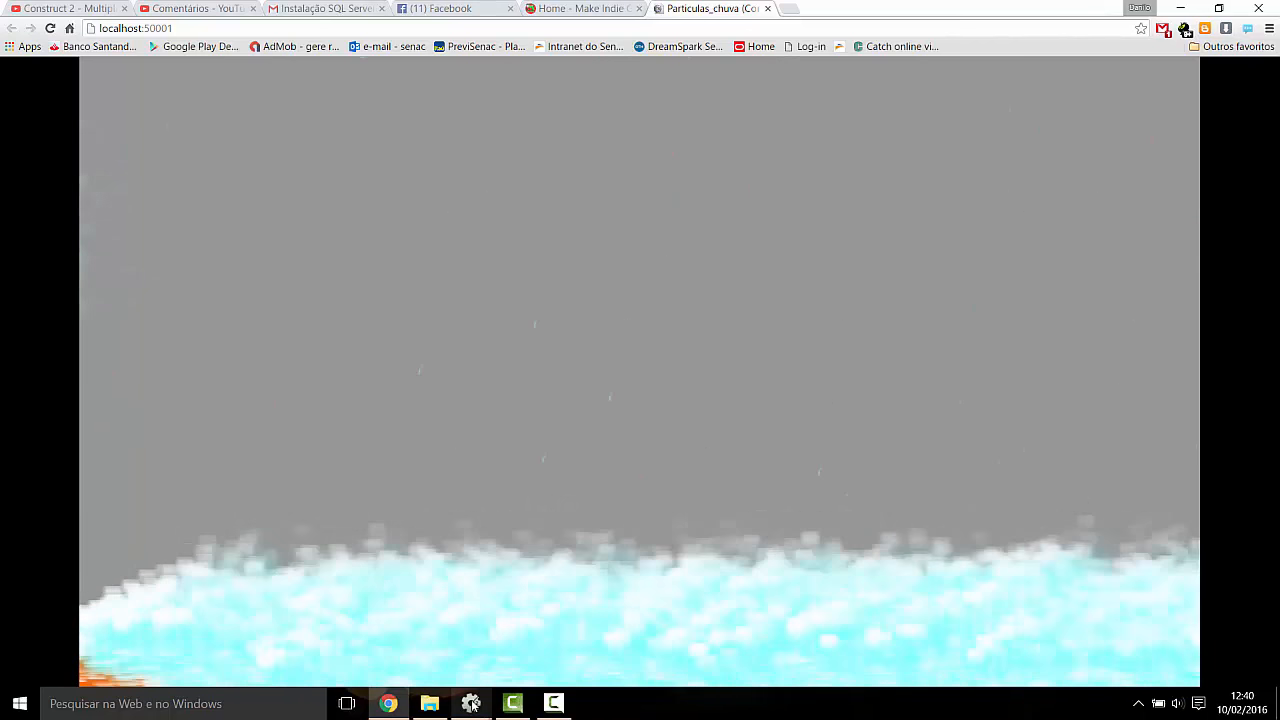
Step: Return to Layout 1 of chuva_makeindiegames and move the splash particles object below the orange ground to position 133, 573
{"action": "mouse_move", "coordinate": [471, 704]}
{"action": "left_click", "coordinate": [512, 650]}
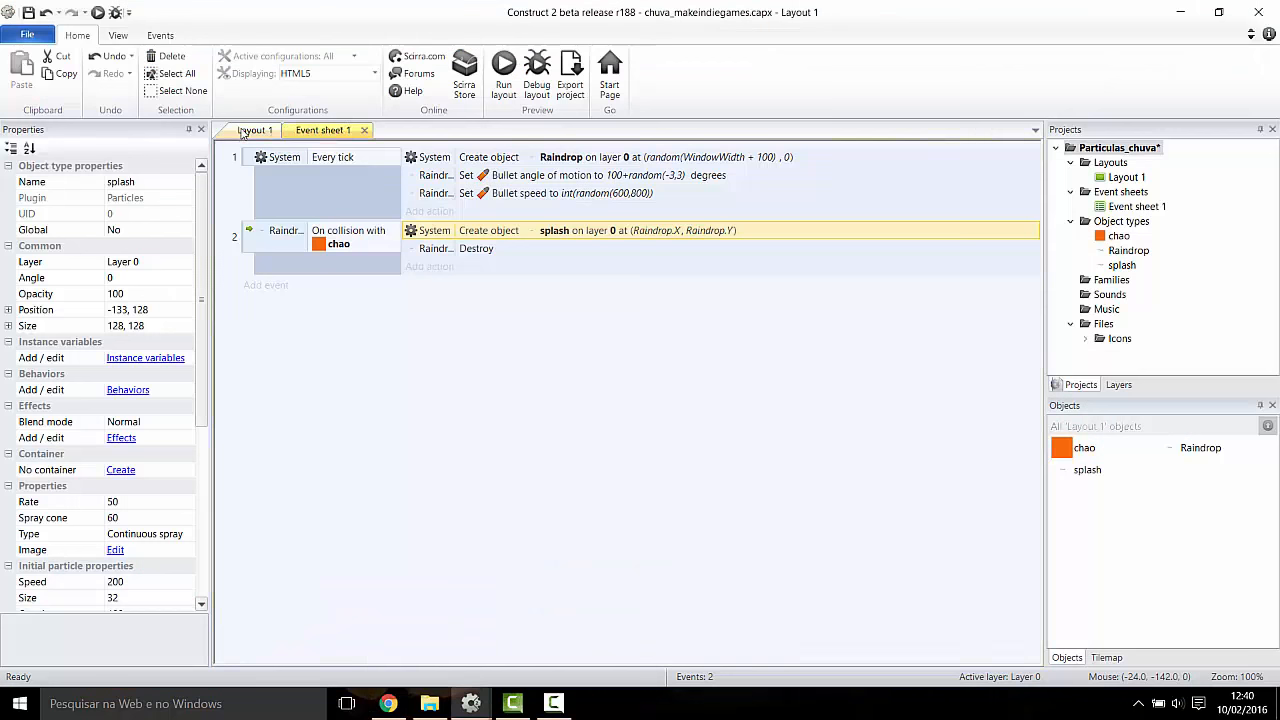
{"action": "left_click", "coordinate": [244, 131]}
{"action": "left_click_drag", "start_coordinate": [263, 323], "coordinate": [448, 598]}
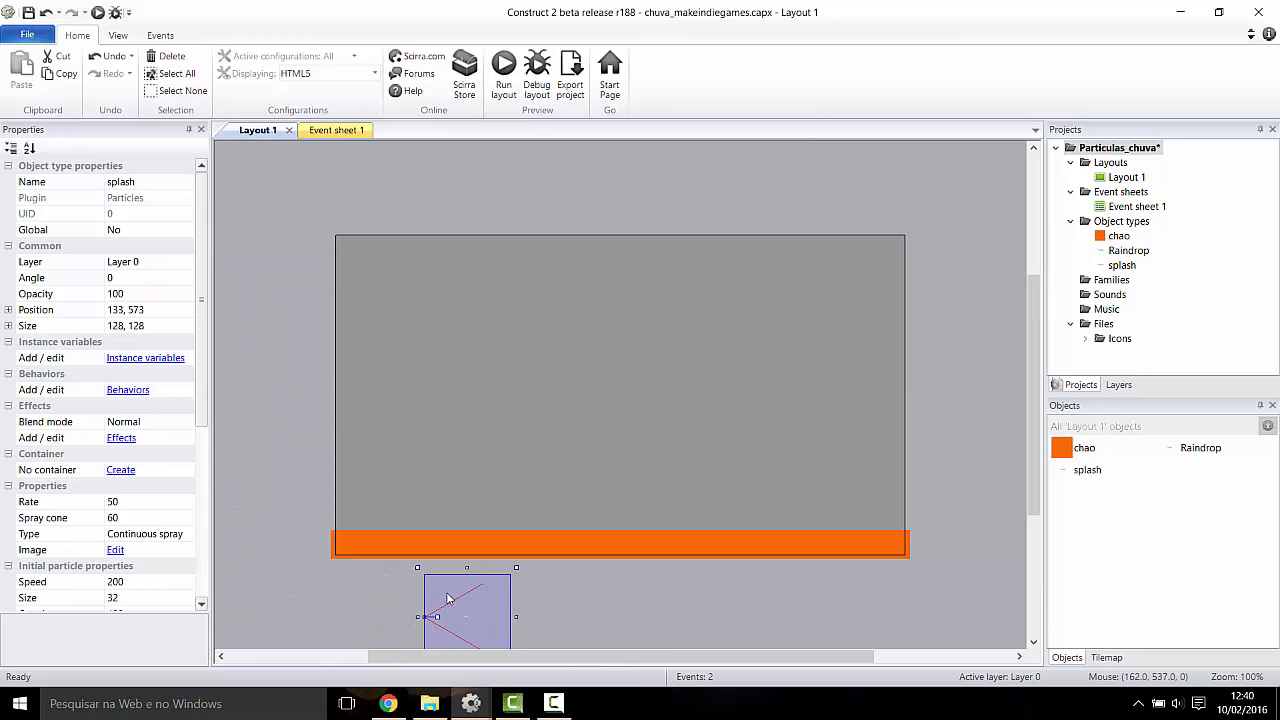
Step: Switch to the Chuva_prototipo project and inspect the splash particles' properties in Layout 1, including the Rate
{"action": "scroll", "coordinate": [585, 490], "scroll_direction": "down", "scroll_amount": 1}
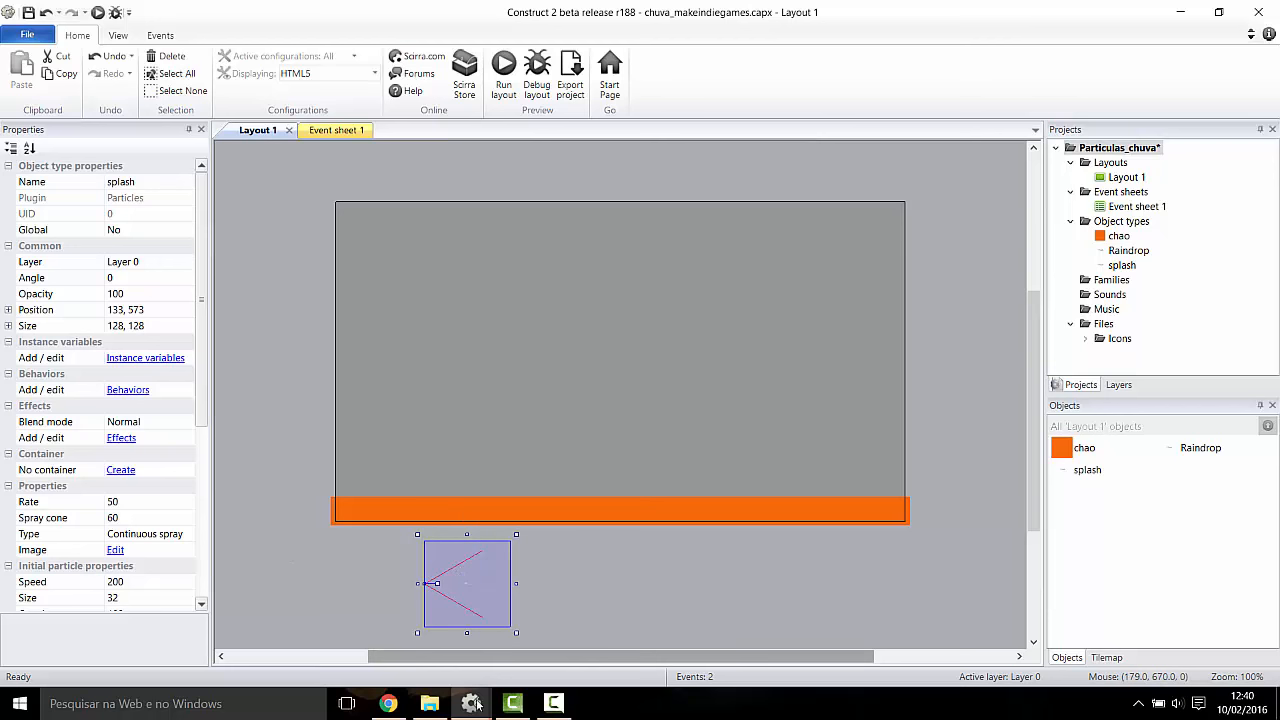
{"action": "mouse_move", "coordinate": [512, 703]}
{"action": "left_click", "coordinate": [423, 655]}
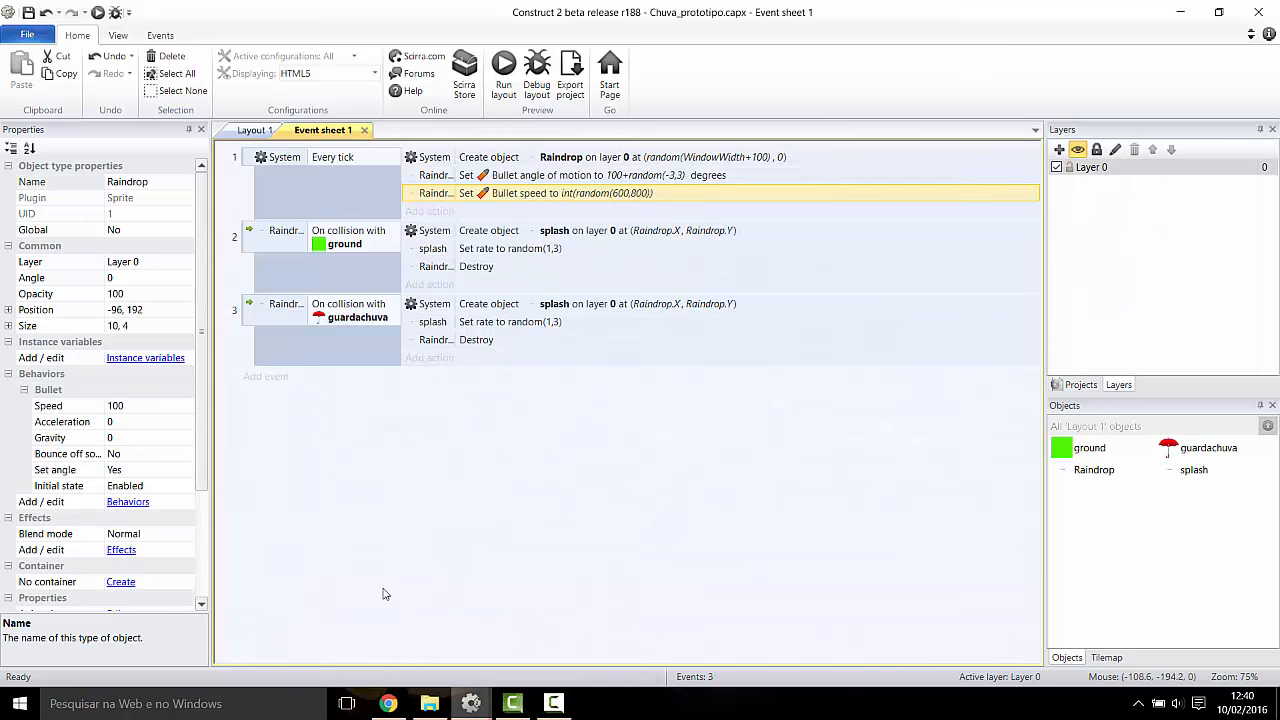
{"action": "left_click", "coordinate": [254, 131]}
{"action": "left_click", "coordinate": [420, 318]}
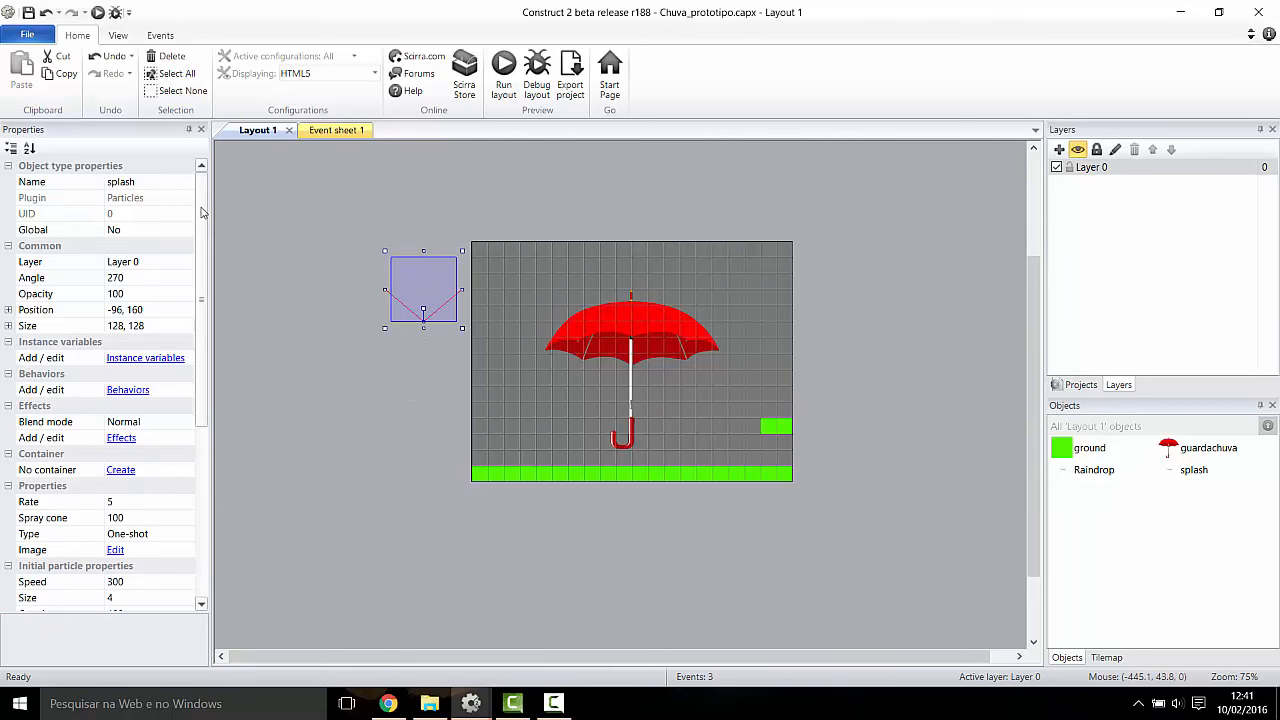
{"action": "scroll", "coordinate": [63, 343], "scroll_direction": "down", "scroll_amount": 3}
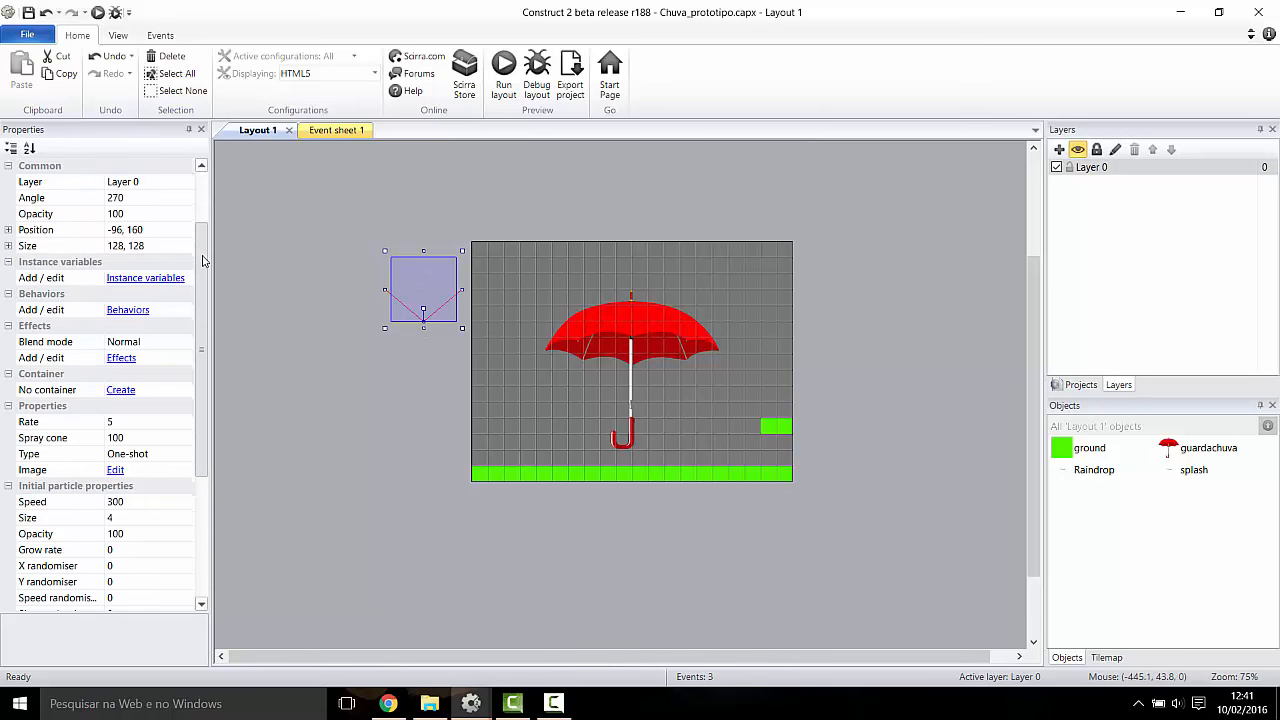
{"action": "scroll", "coordinate": [63, 343], "scroll_direction": "down", "scroll_amount": 1}
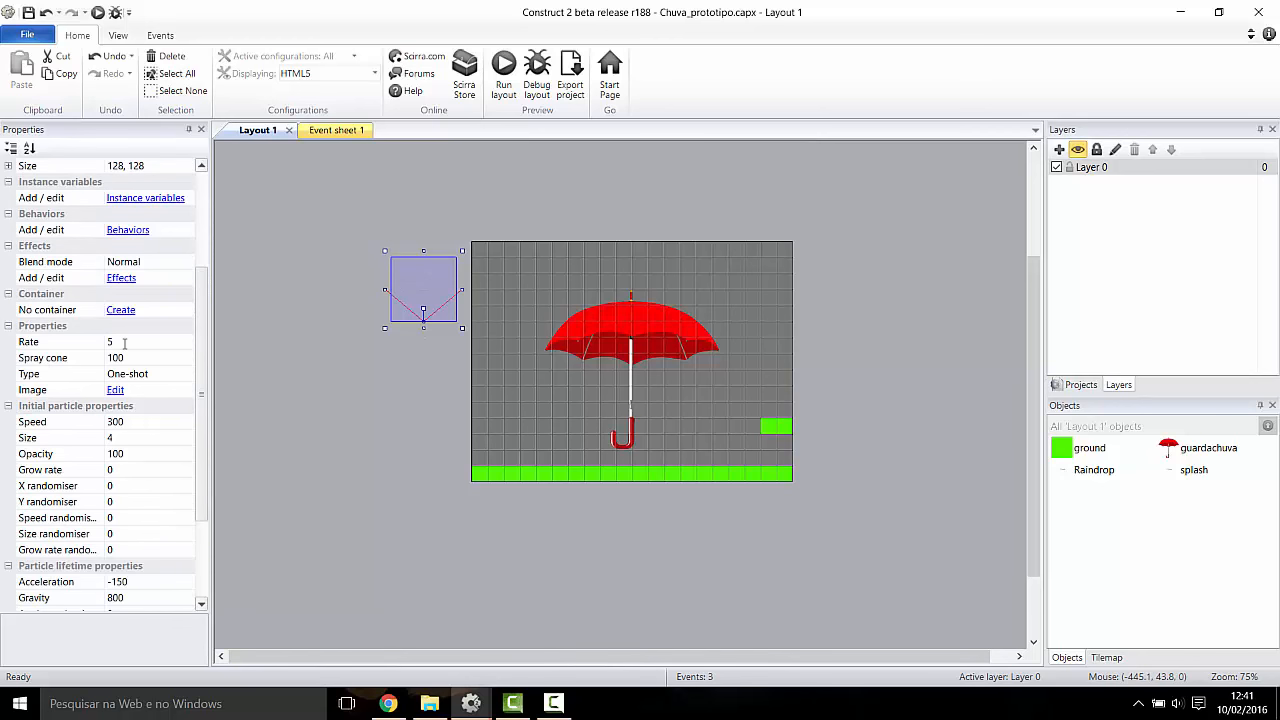
{"action": "left_click", "coordinate": [124, 343]}
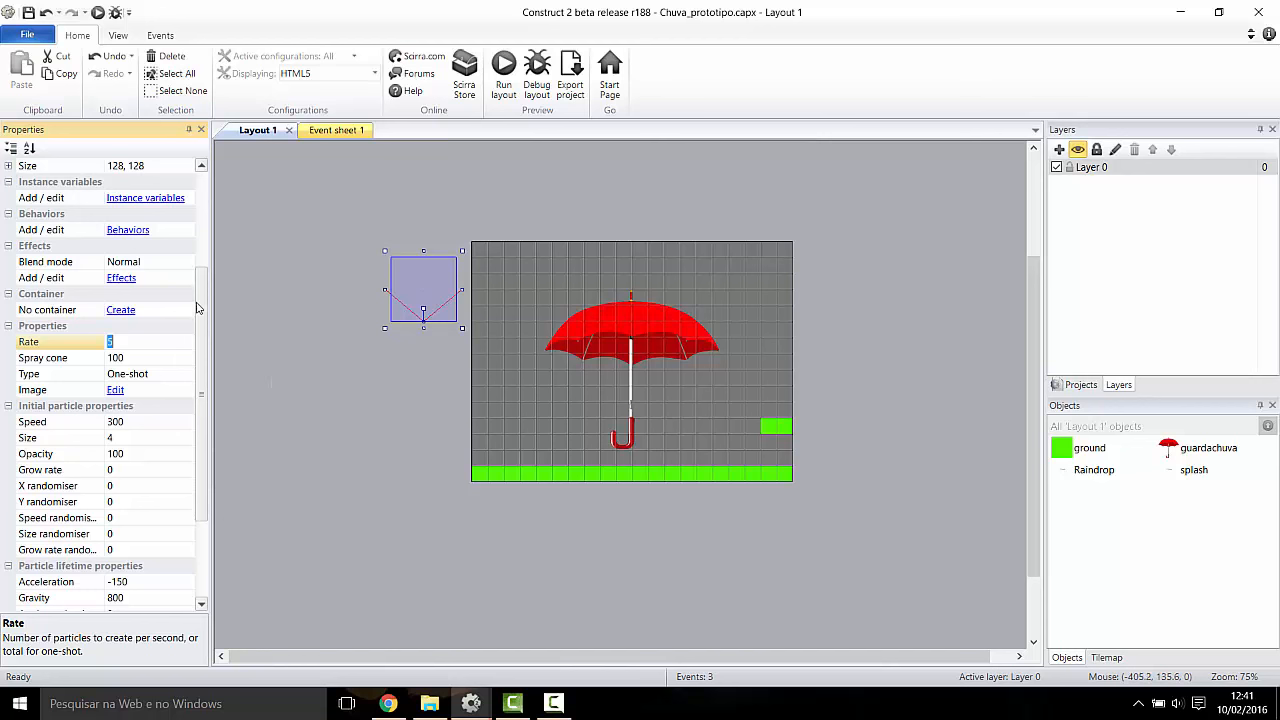
Step: Return to chuva_makeindiegames, set the splash particles' Rate to 5, and preview the layout in the browser
{"action": "left_click", "coordinate": [471, 703]}
{"action": "left_click", "coordinate": [507, 646]}
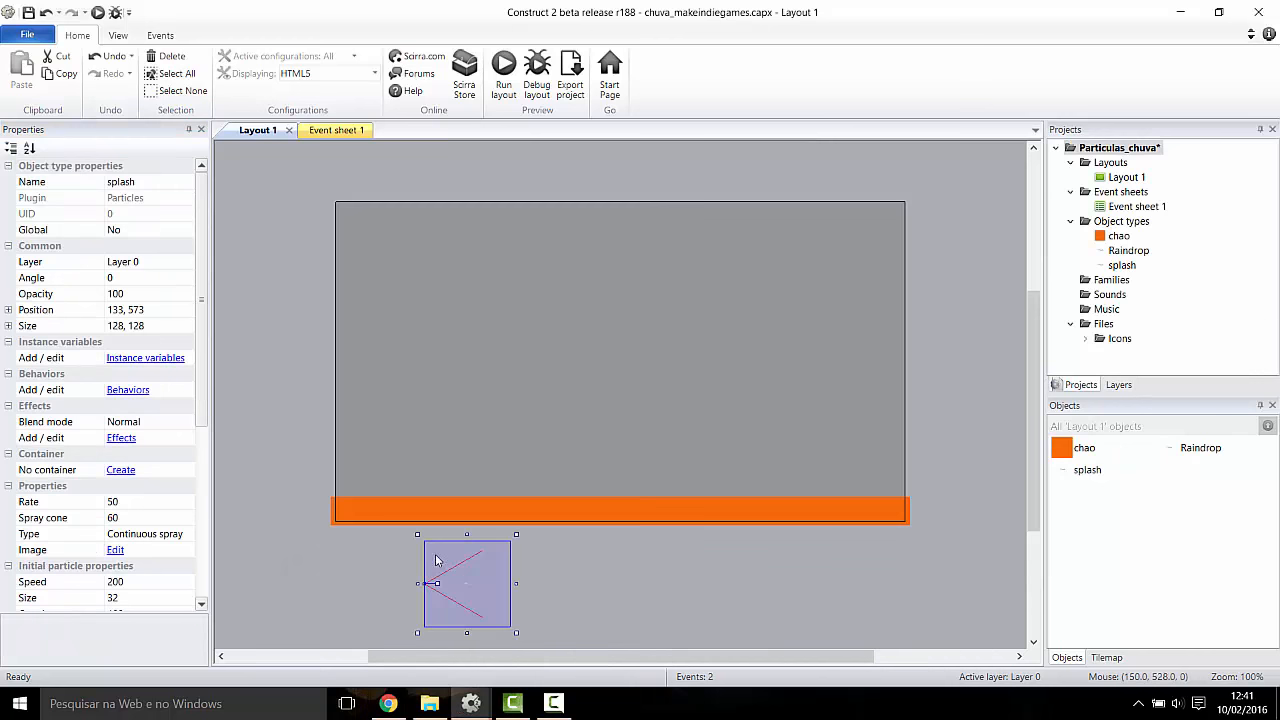
{"action": "left_click", "coordinate": [130, 502]}
{"action": "key", "text": "BackSpace"}
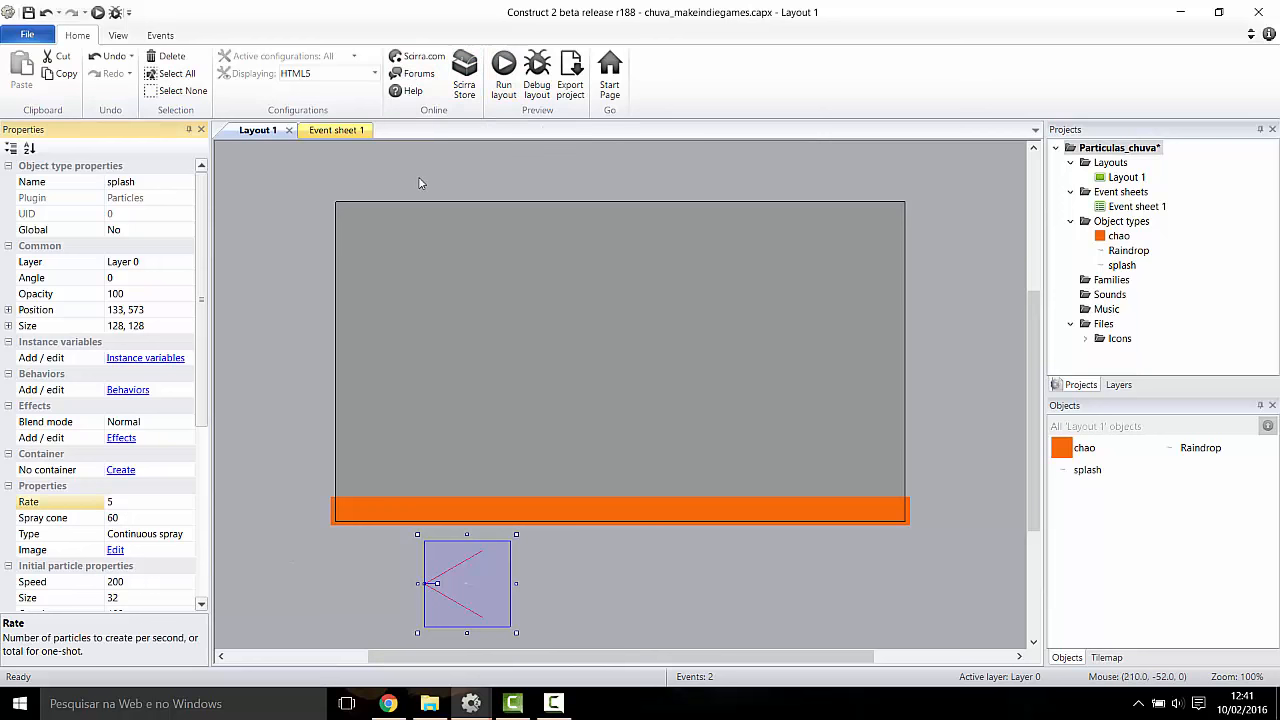
{"action": "left_click", "coordinate": [469, 150]}
{"action": "left_click", "coordinate": [502, 64]}
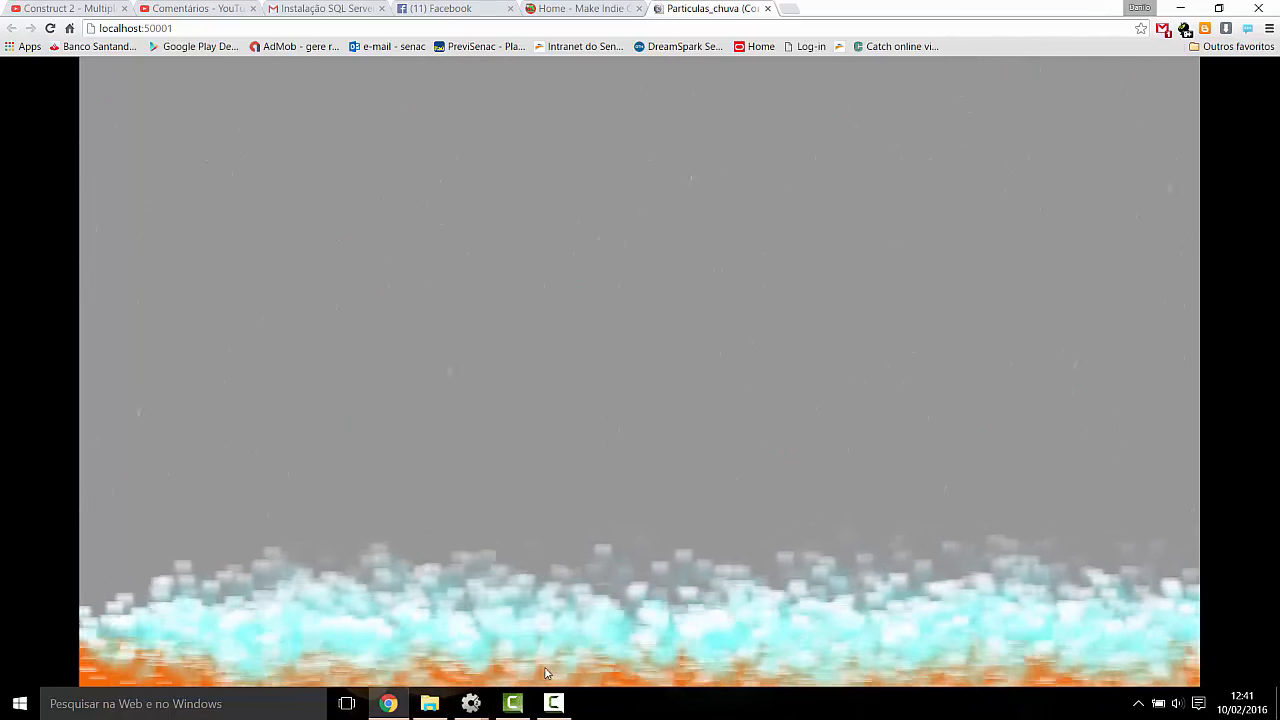
Step: Check the Spray cone property of the splash particles in Chuva_prototipo
{"action": "mouse_move", "coordinate": [512, 700]}
{"action": "left_click", "coordinate": [380, 620]}
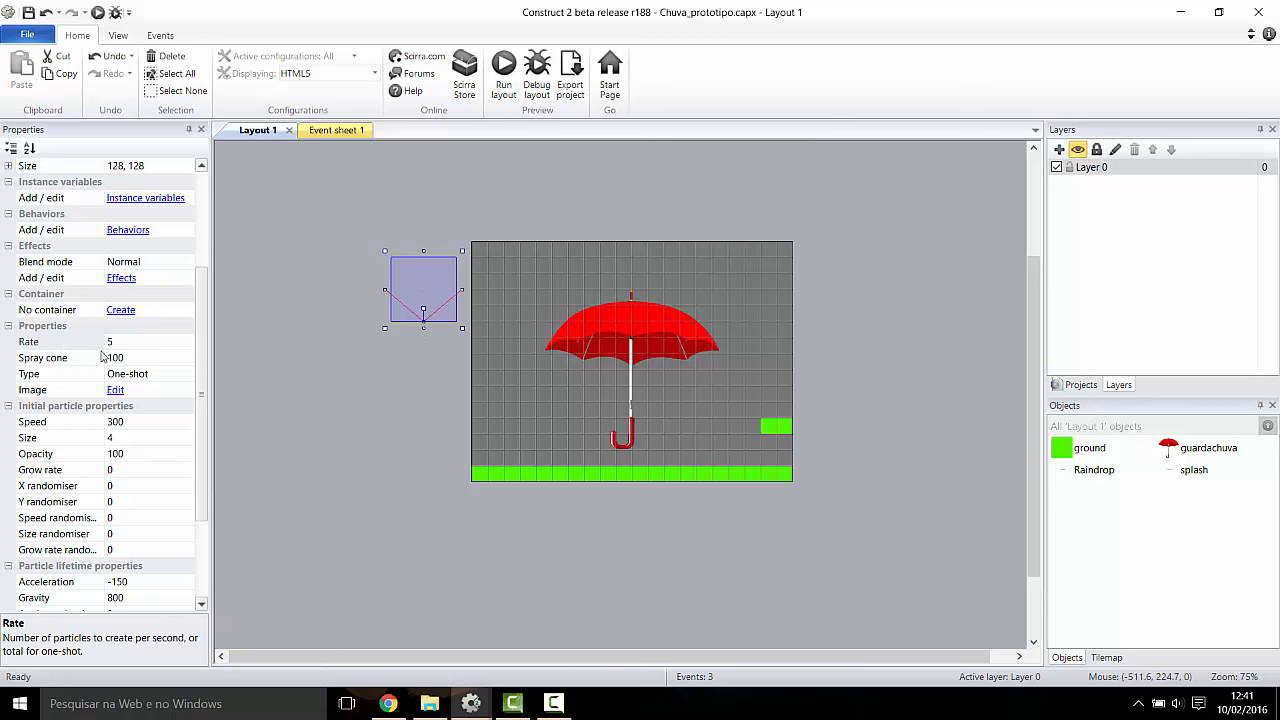
{"action": "left_click", "coordinate": [52, 360]}
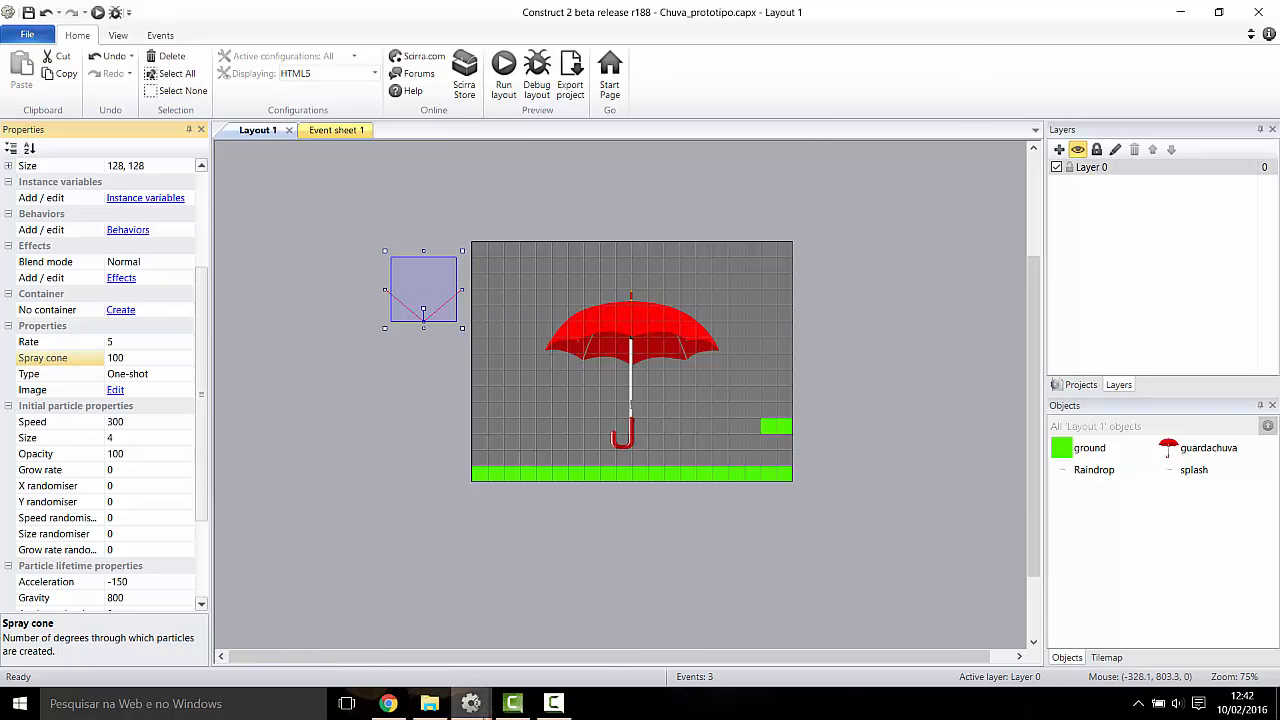
Step: Return to chuva_makeindiegames and set the splash particles' Spray cone to 20
{"action": "left_click", "coordinate": [470, 703]}
{"action": "left_click", "coordinate": [518, 647]}
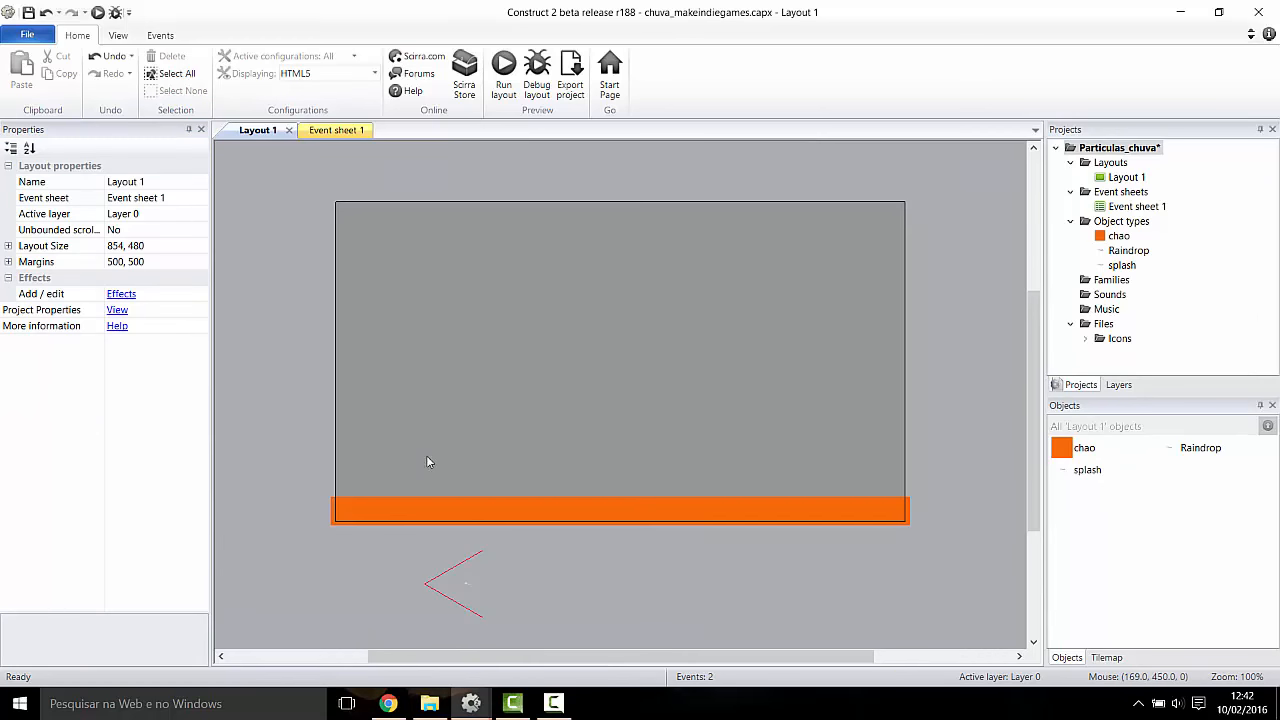
{"action": "left_click", "coordinate": [431, 589]}
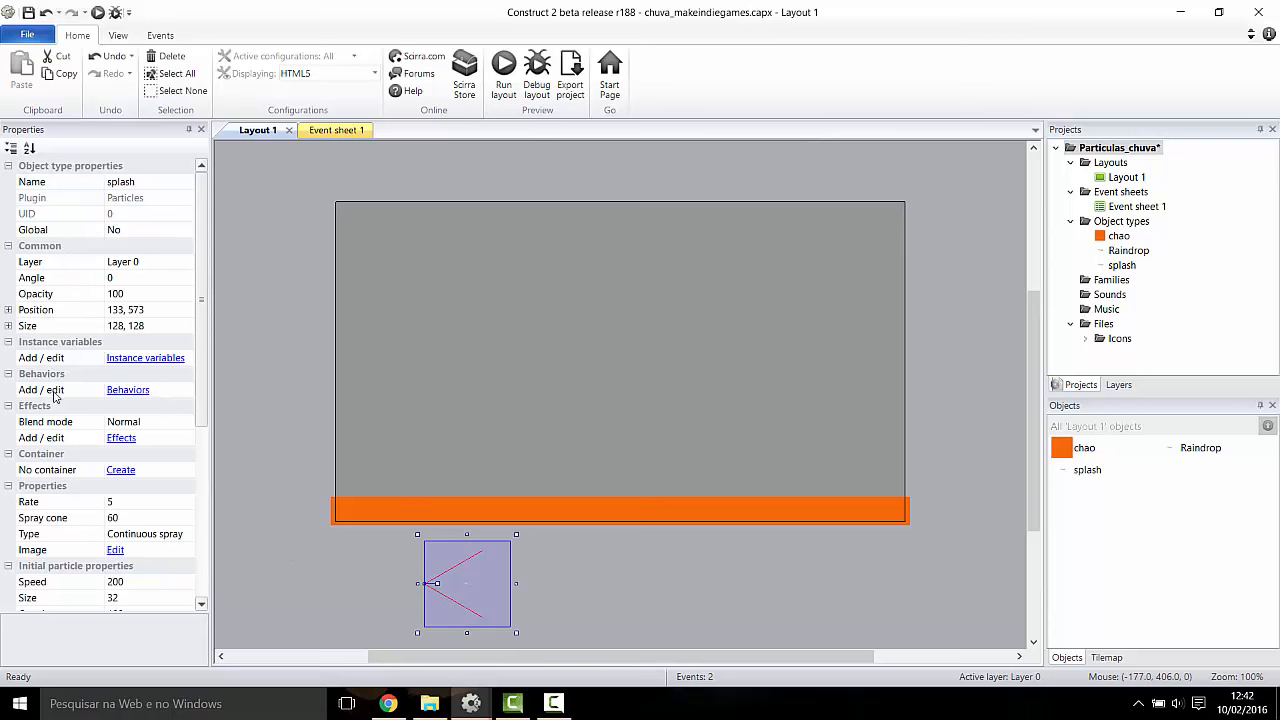
{"action": "left_click", "coordinate": [127, 521]}
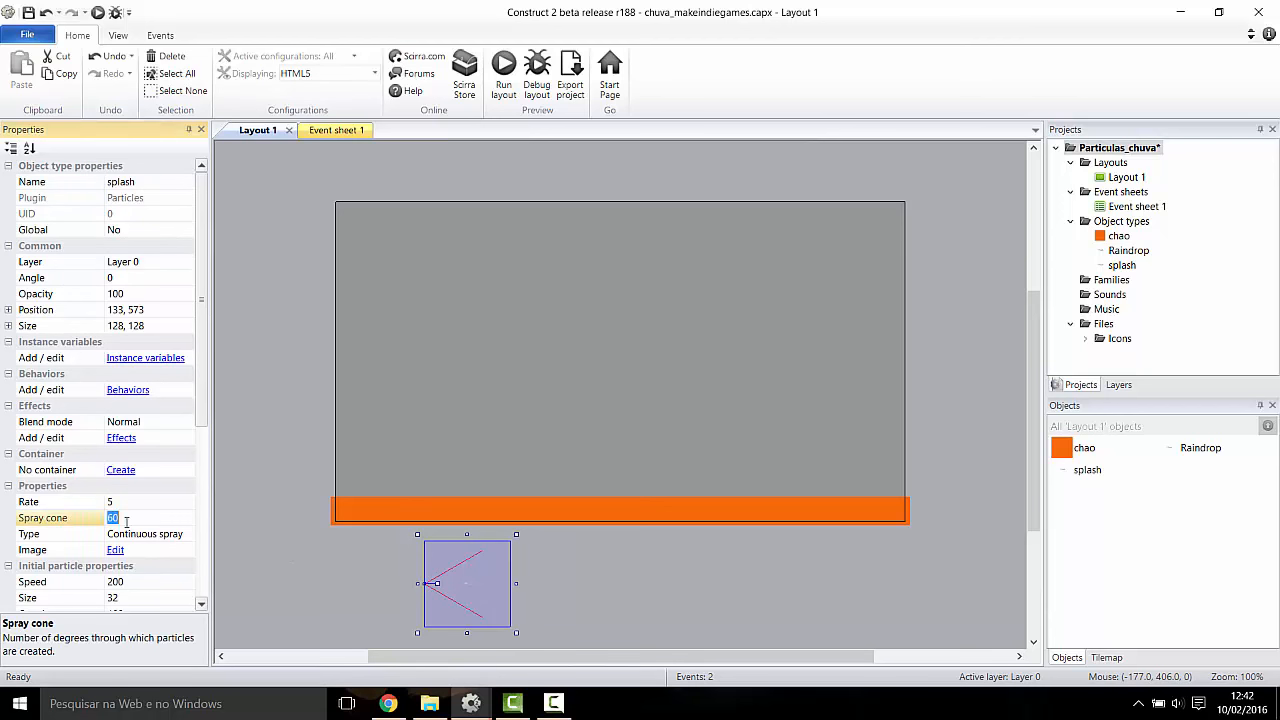
{"action": "key", "text": "Return"}
Step: Compare with the splash particles in Chuva_prototipo, and set the Spray cone in chuva_makeindiegames to 100
{"action": "mouse_move", "coordinate": [471, 703]}
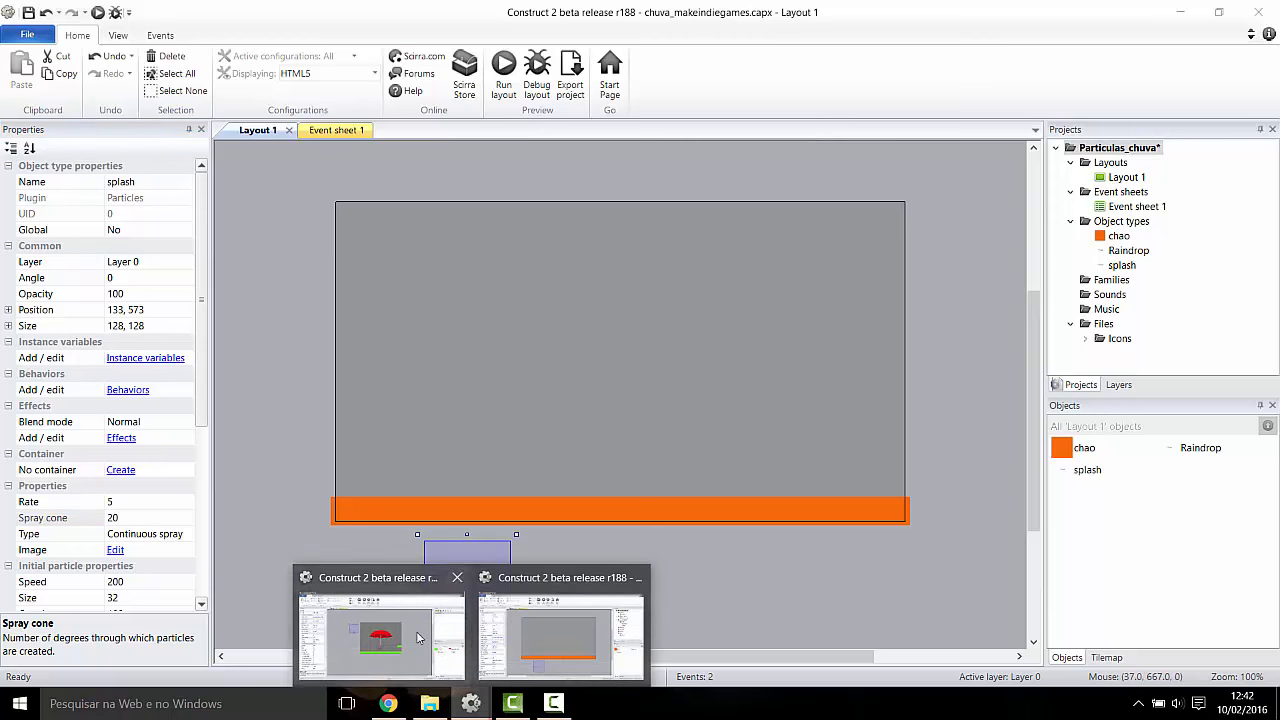
{"action": "left_click", "coordinate": [420, 635]}
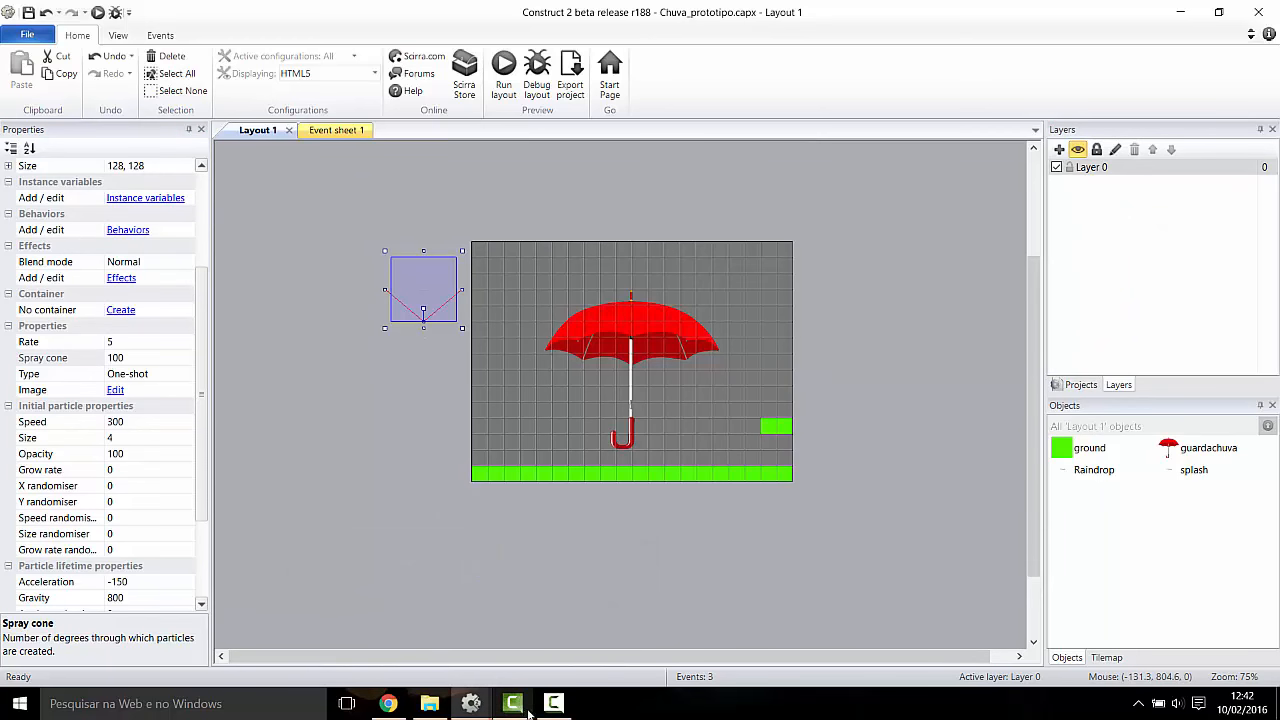
{"action": "mouse_move", "coordinate": [471, 703]}
{"action": "left_click", "coordinate": [380, 612]}
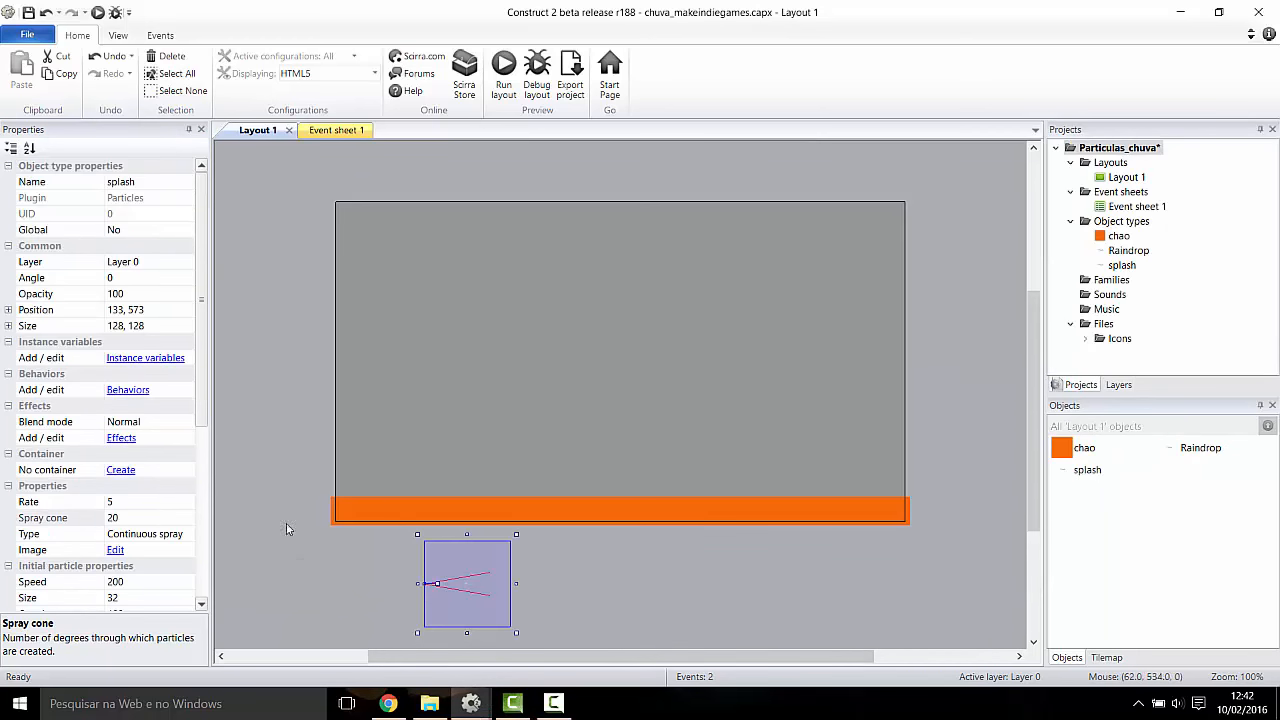
{"action": "left_click", "coordinate": [132, 517]}
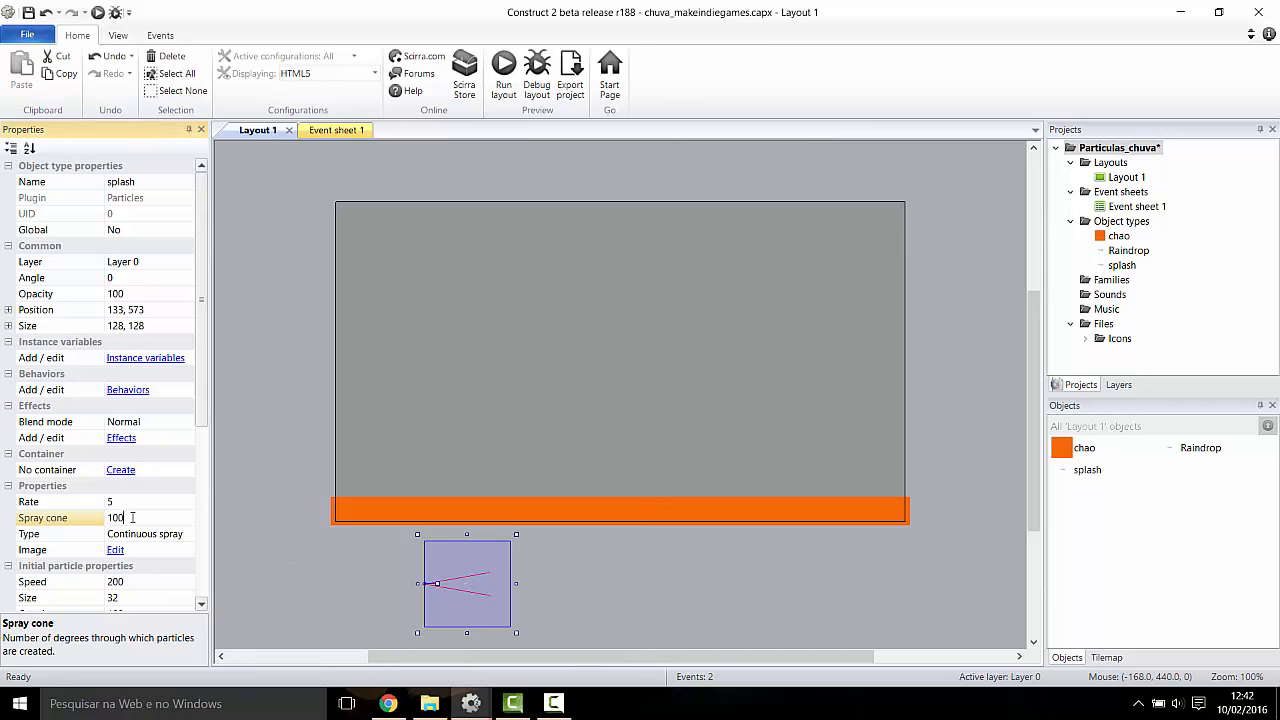
{"action": "key", "text": "Return"}
Step: Change the splash particles' Type to One-shot and preview the layout in the browser
{"action": "left_click", "coordinate": [138, 534]}
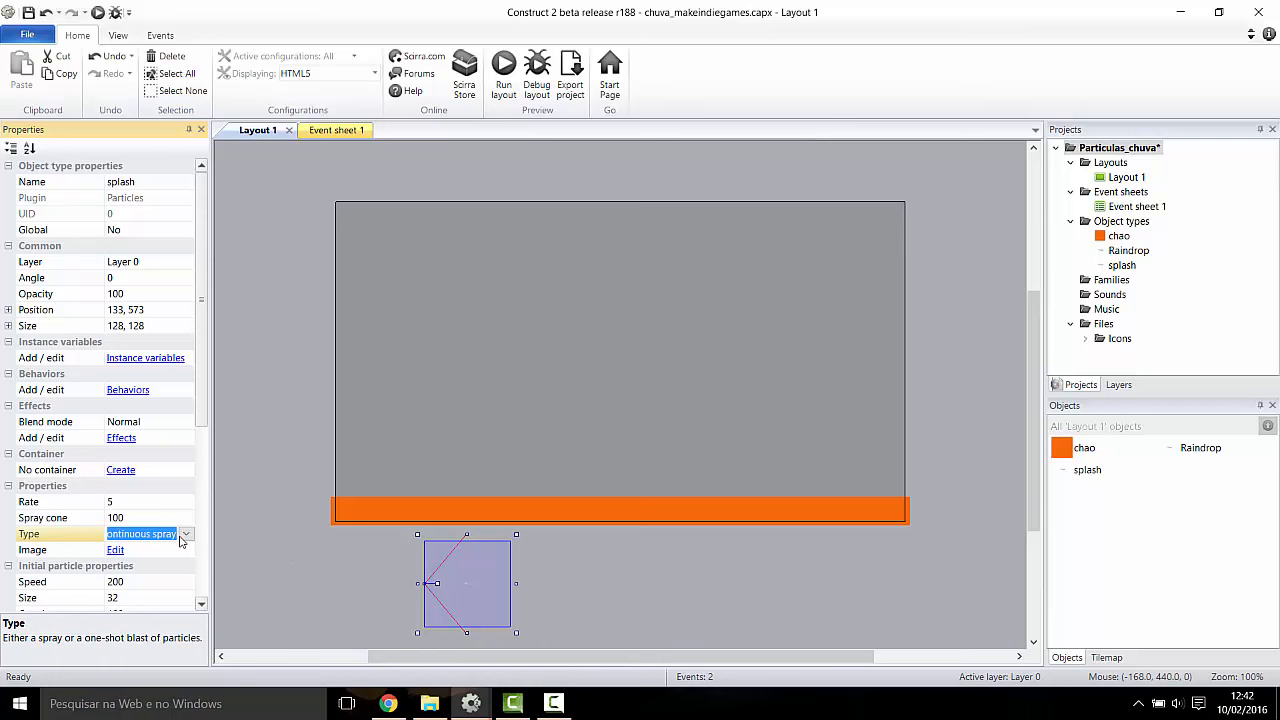
{"action": "left_click", "coordinate": [185, 536]}
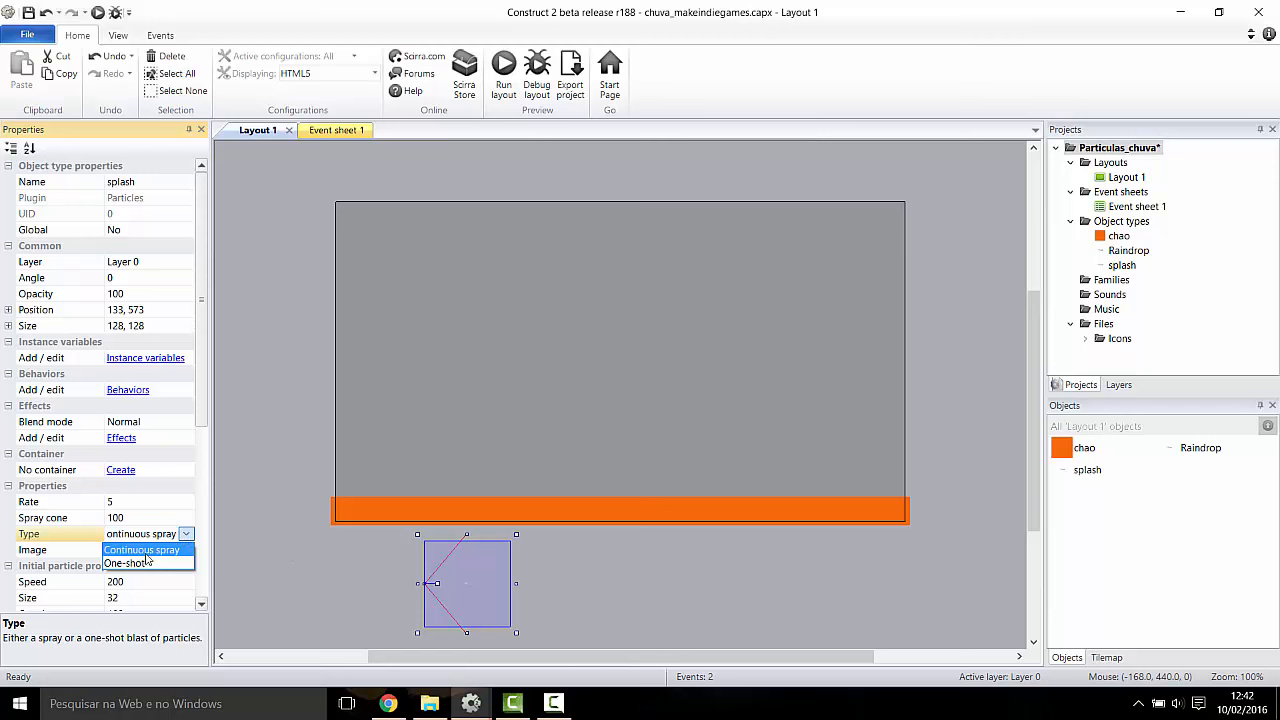
{"action": "left_click", "coordinate": [145, 563]}
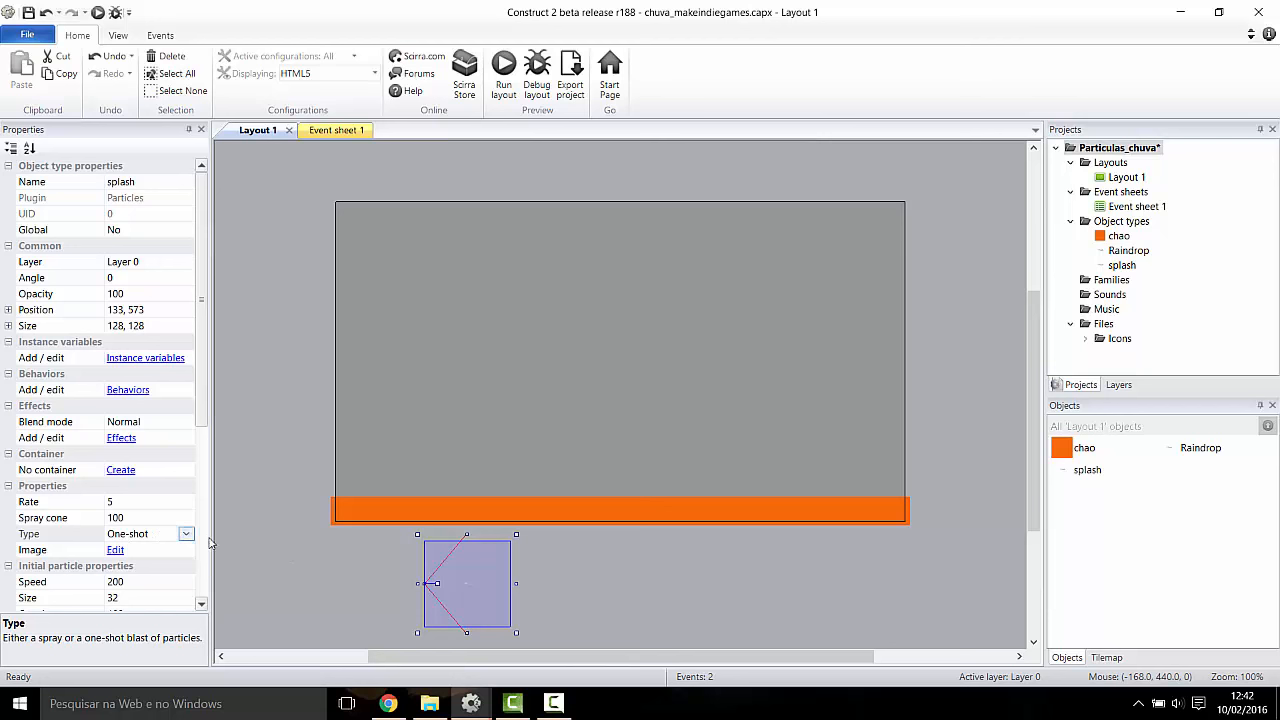
{"action": "left_click", "coordinate": [505, 70]}
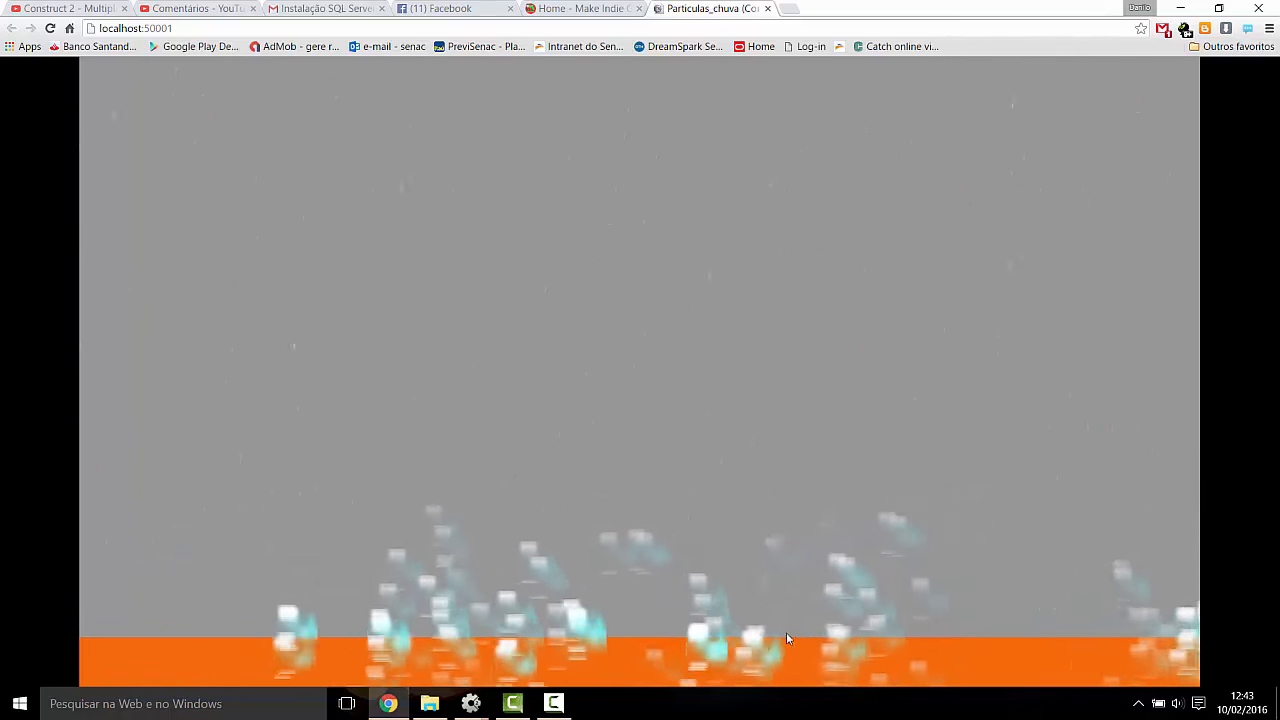
Step: Switch to Chuva_prototipo and review the splash particles' spray, initial particle and particle lifetime properties
{"action": "mouse_move", "coordinate": [467, 708]}
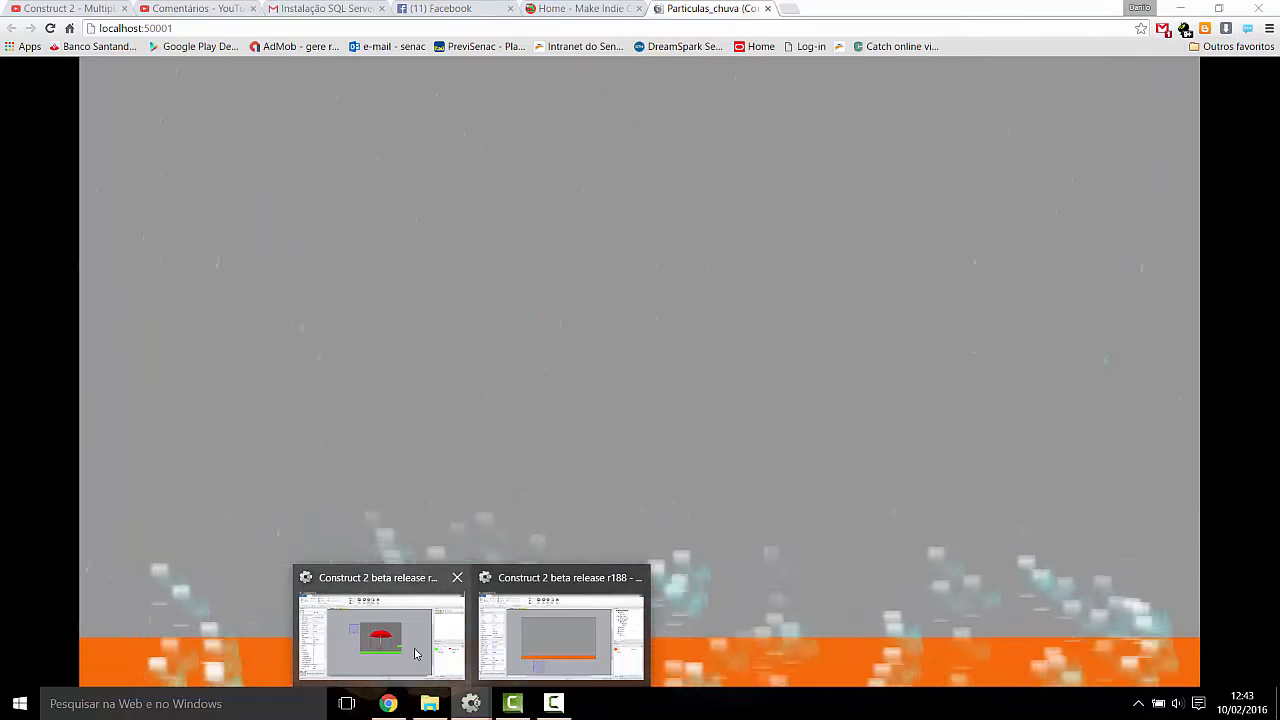
{"action": "left_click", "coordinate": [371, 558]}
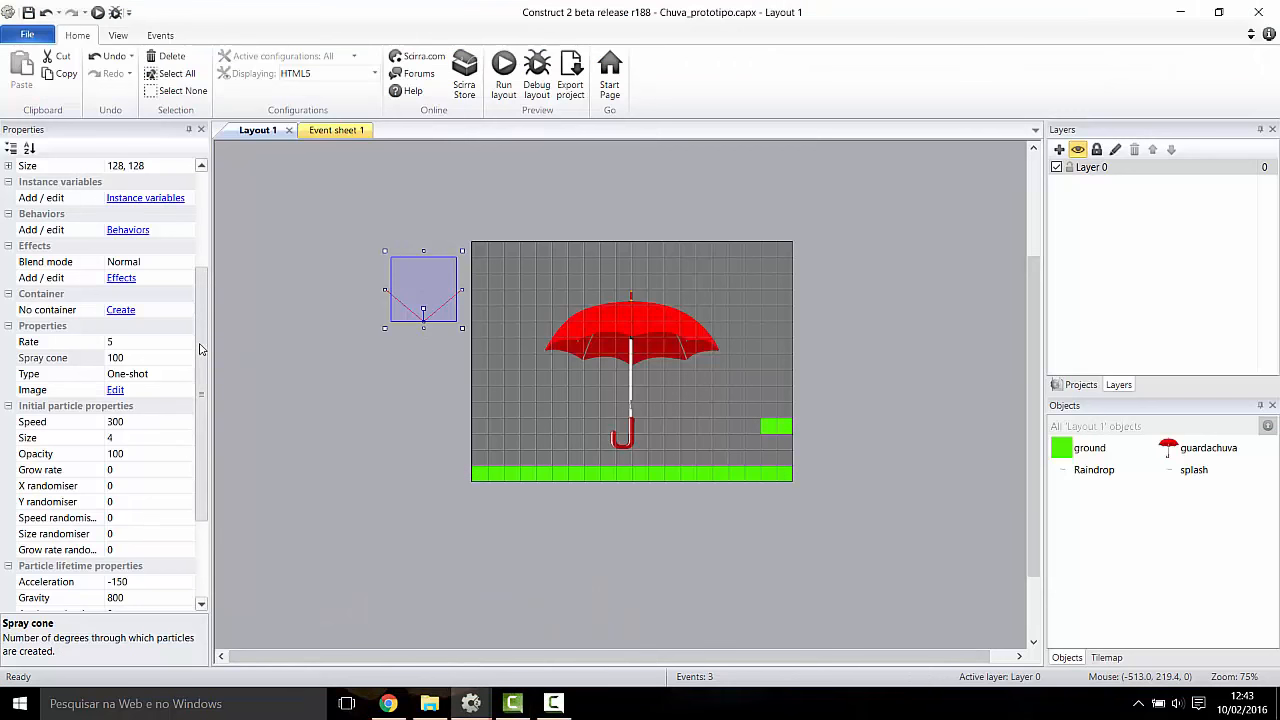
{"action": "scroll", "coordinate": [197, 404], "scroll_direction": "down", "scroll_amount": 3}
{"action": "scroll", "coordinate": [197, 404], "scroll_direction": "down", "scroll_amount": 1}
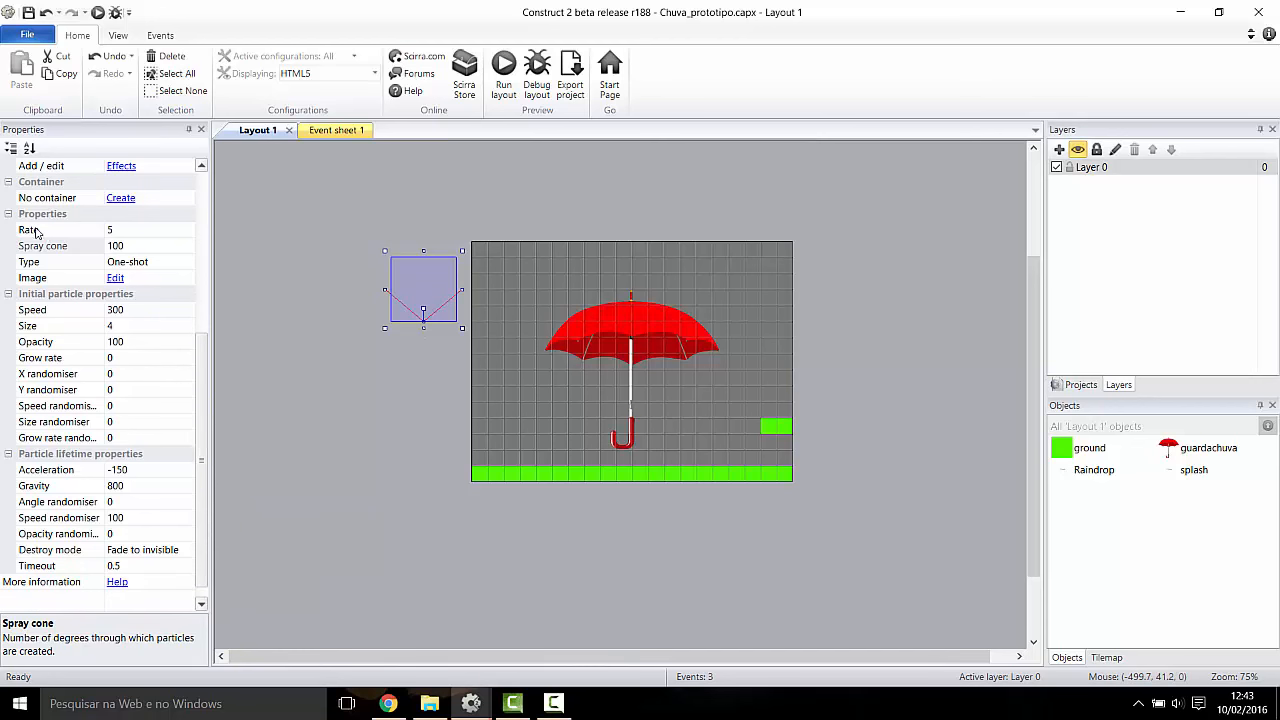
{"action": "left_click", "coordinate": [163, 246]}
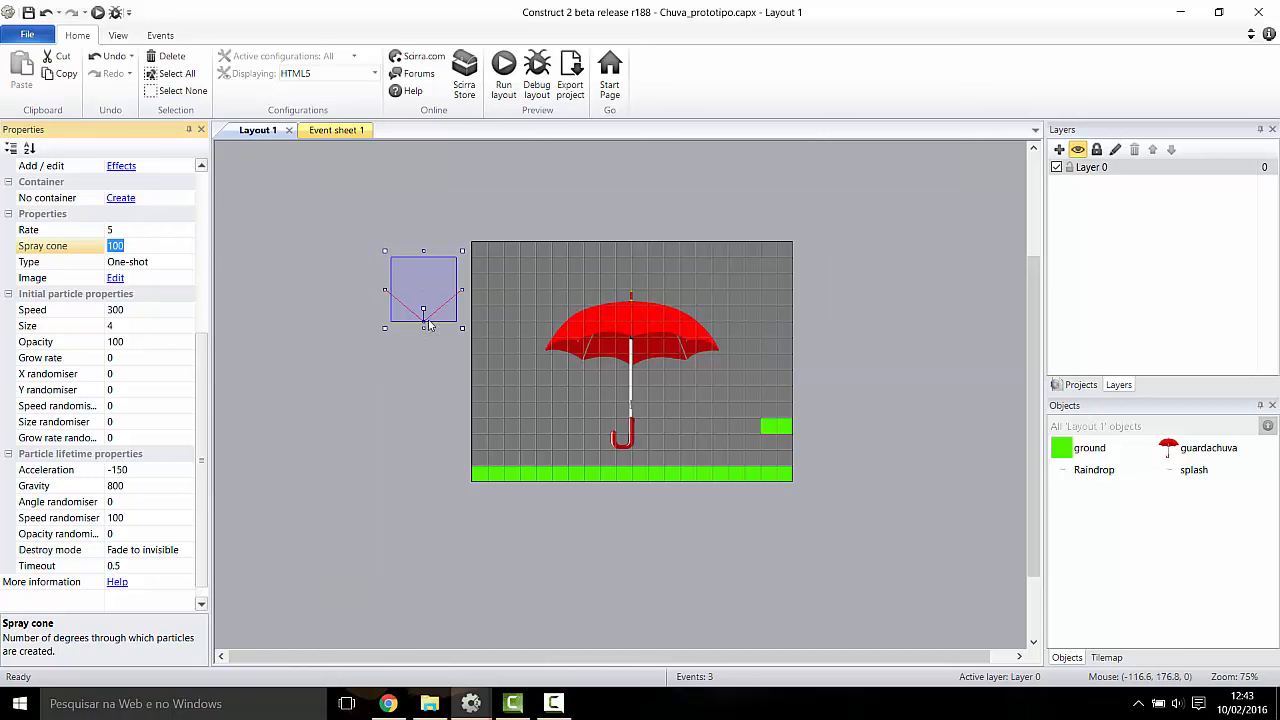
{"action": "left_click", "coordinate": [168, 264]}
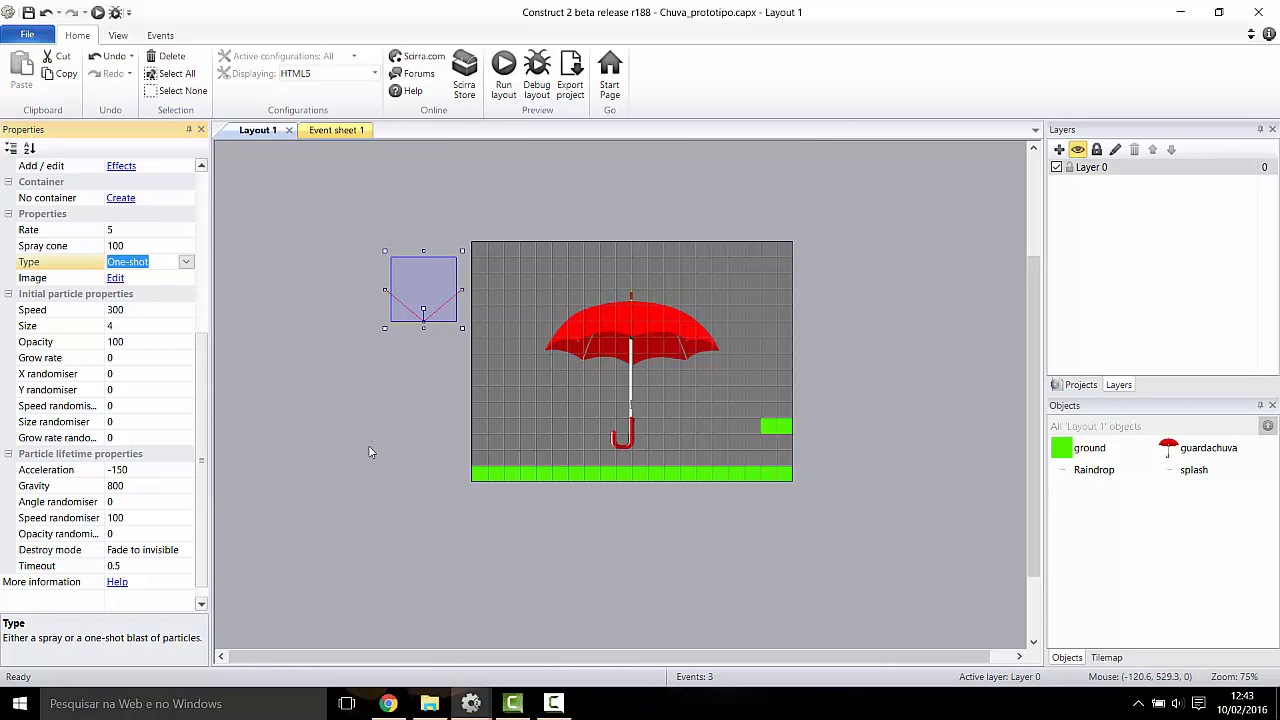
{"action": "left_click", "coordinate": [553, 703]}
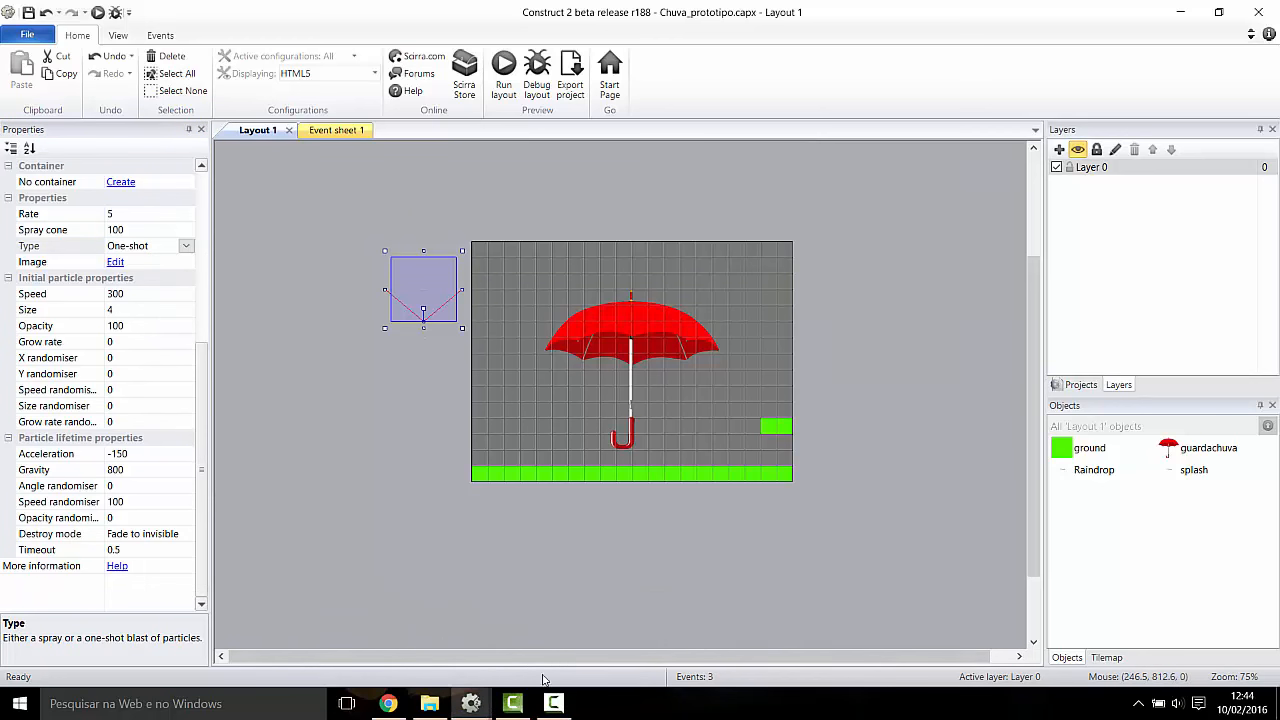
Step: Return to chuva_makeindiegames and set the splash particles' initial Speed to 400
{"action": "mouse_move", "coordinate": [471, 703]}
{"action": "left_click", "coordinate": [500, 645]}
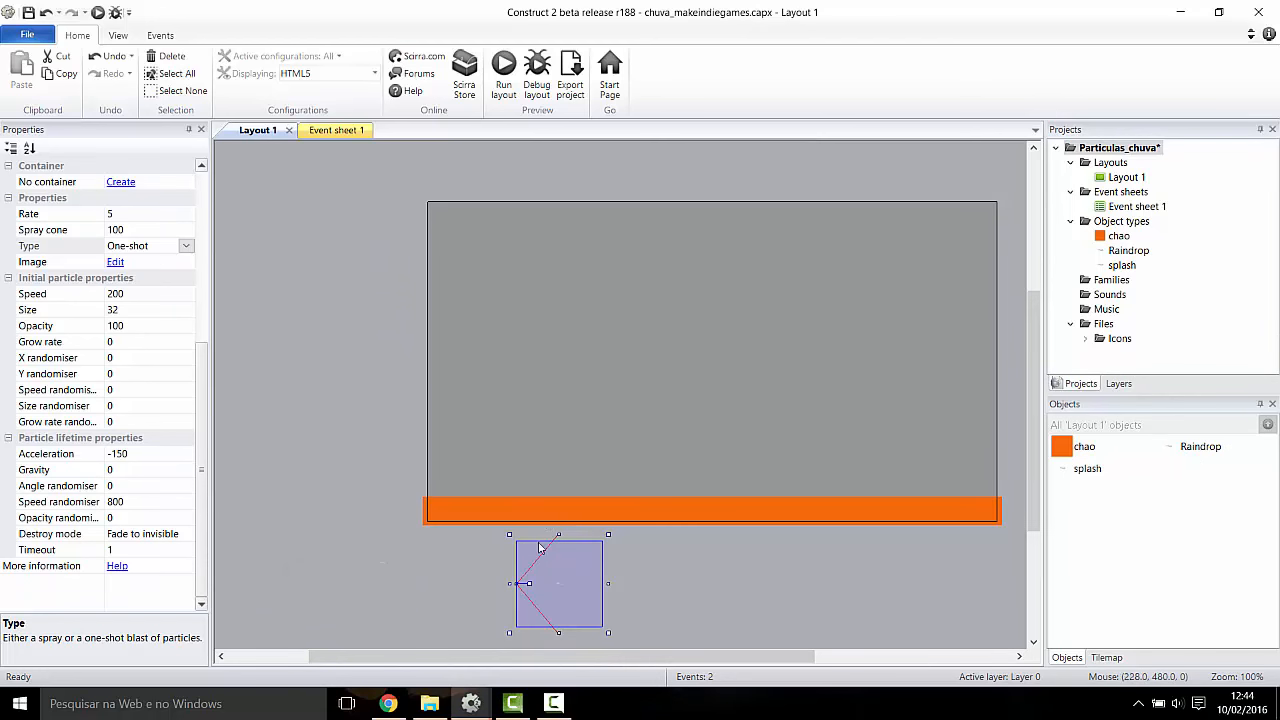
{"action": "left_click", "coordinate": [66, 296]}
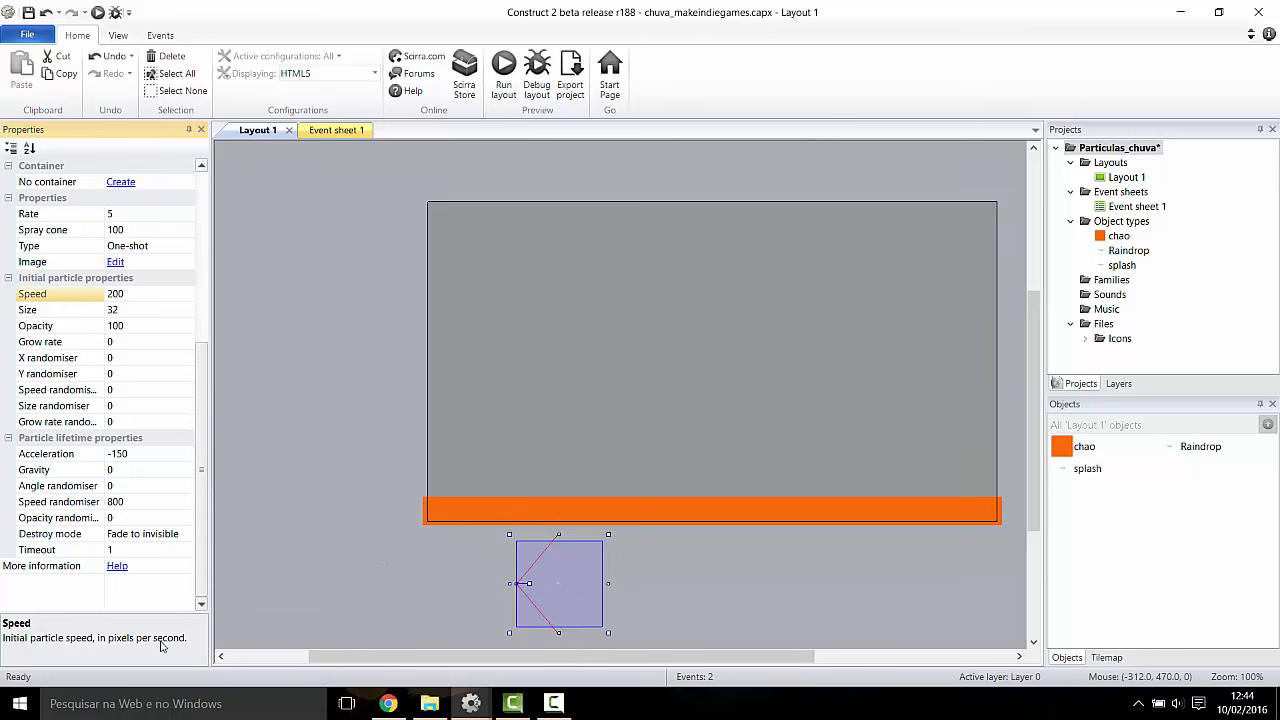
{"action": "left_click", "coordinate": [141, 292]}
{"action": "type", "text": "40"}
{"action": "left_click", "coordinate": [119, 313]}
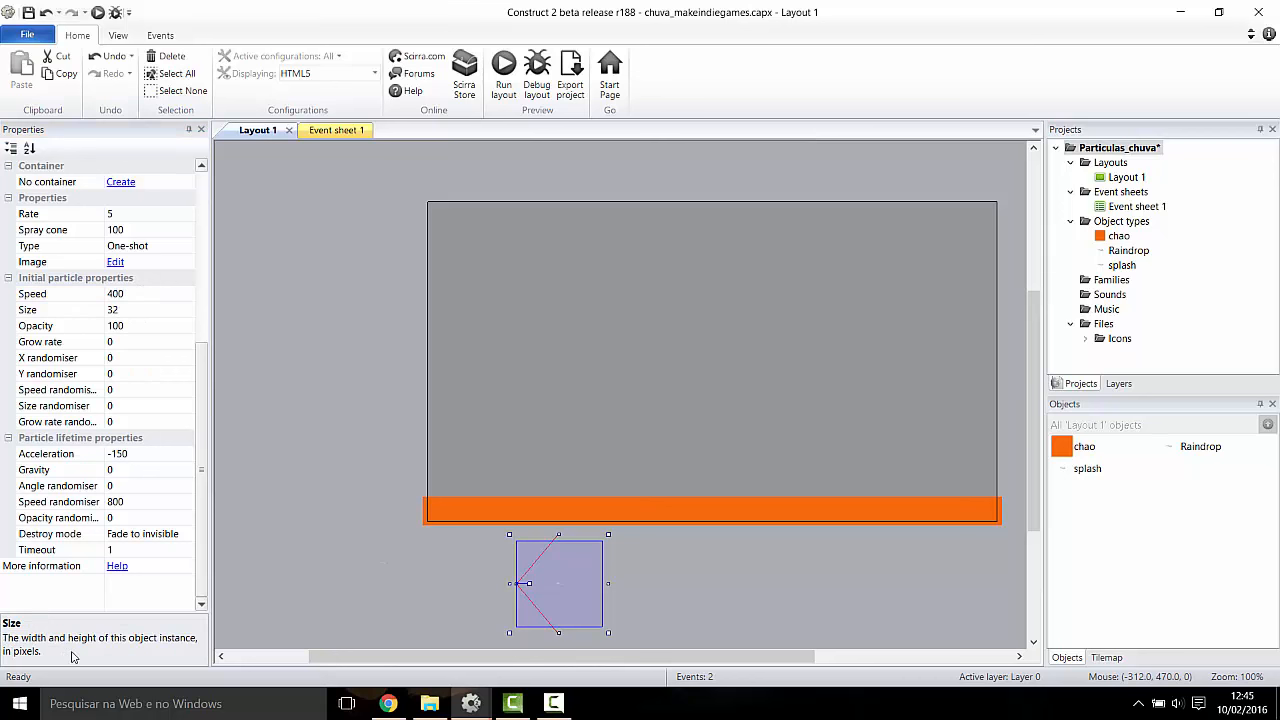